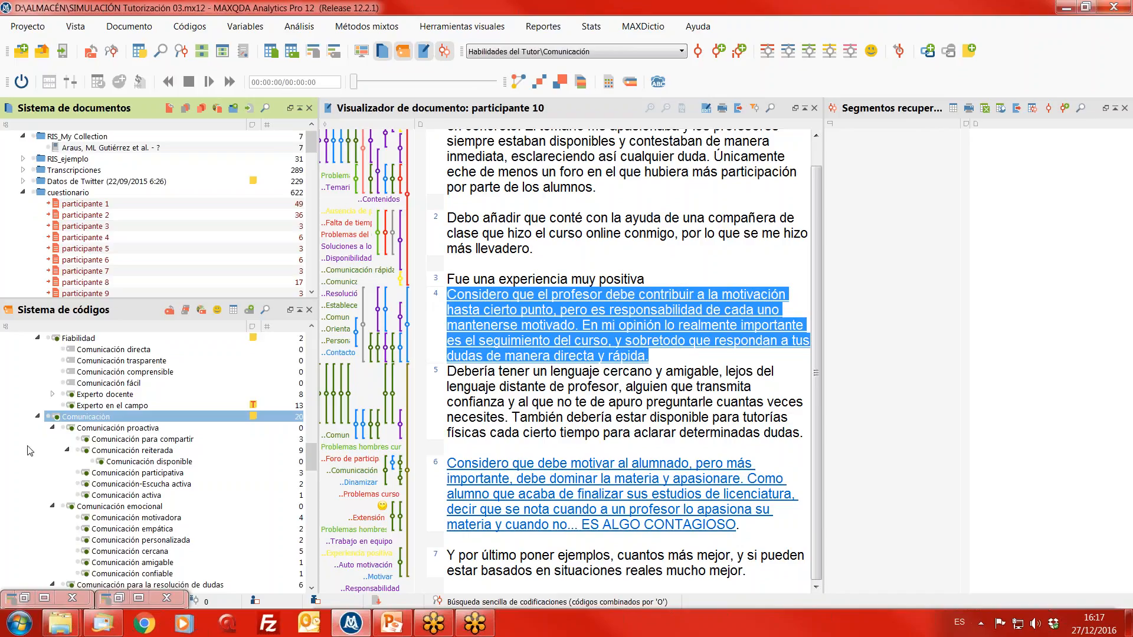
- Activate the Comunicación code together with its subcodes and widen the retrieved segments pane
{"action": "left_click", "coordinate": [52, 418]}
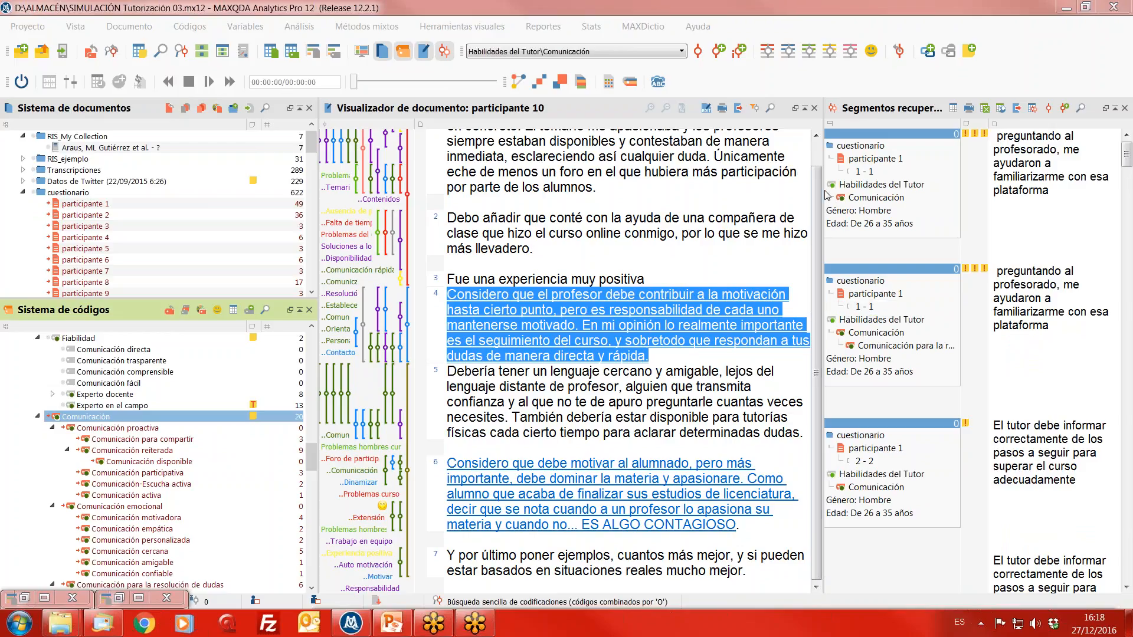
{"action": "left_click_drag", "start_coordinate": [823, 184], "coordinate": [771, 184]}
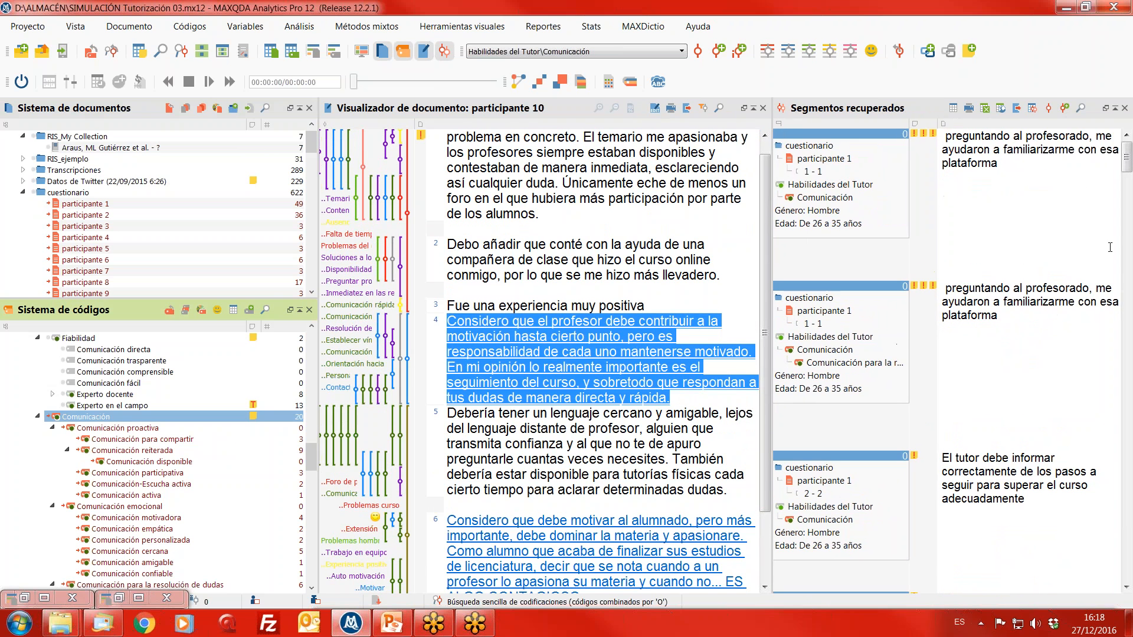
{"action": "mouse_move", "coordinate": [1127, 170]}
{"action": "left_mouse_down"}
{"action": "mouse_move", "coordinate": [1129, 359]}
{"action": "mouse_move", "coordinate": [1127, 170]}
{"action": "left_mouse_up"}
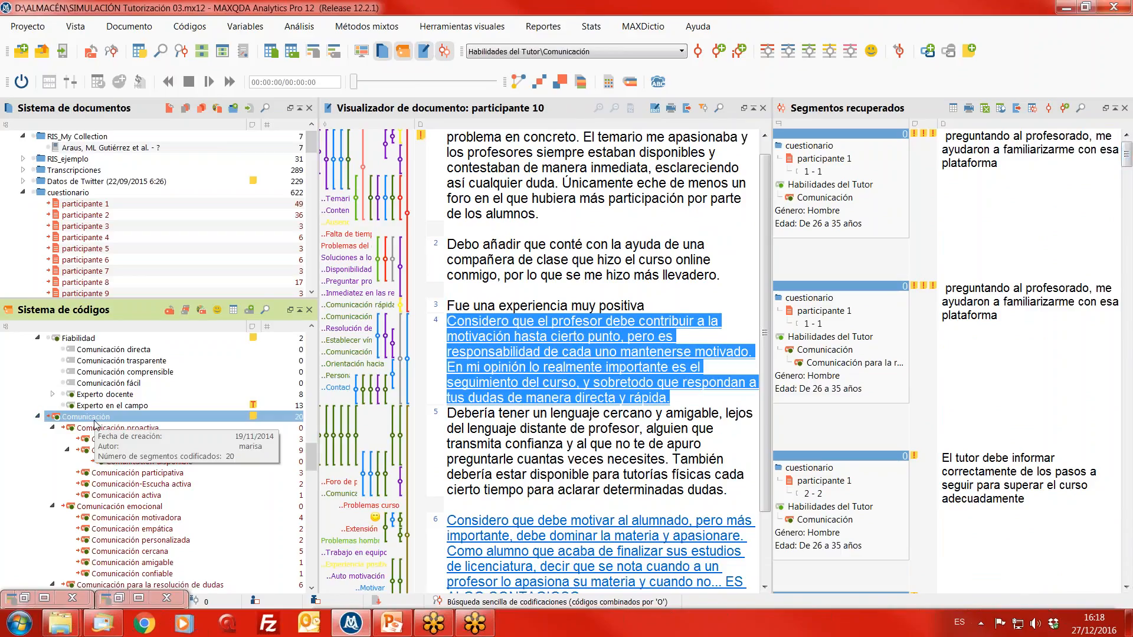
{"action": "left_click", "coordinate": [764, 45]}
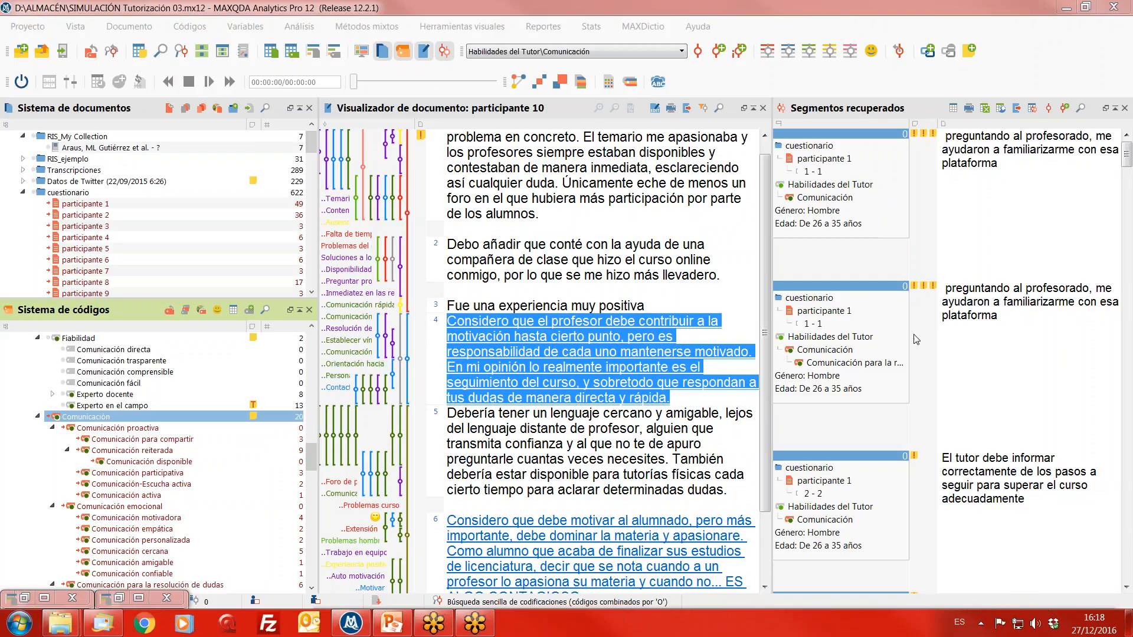
- Close the two minimised result windows
{"action": "left_click", "coordinate": [165, 599]}
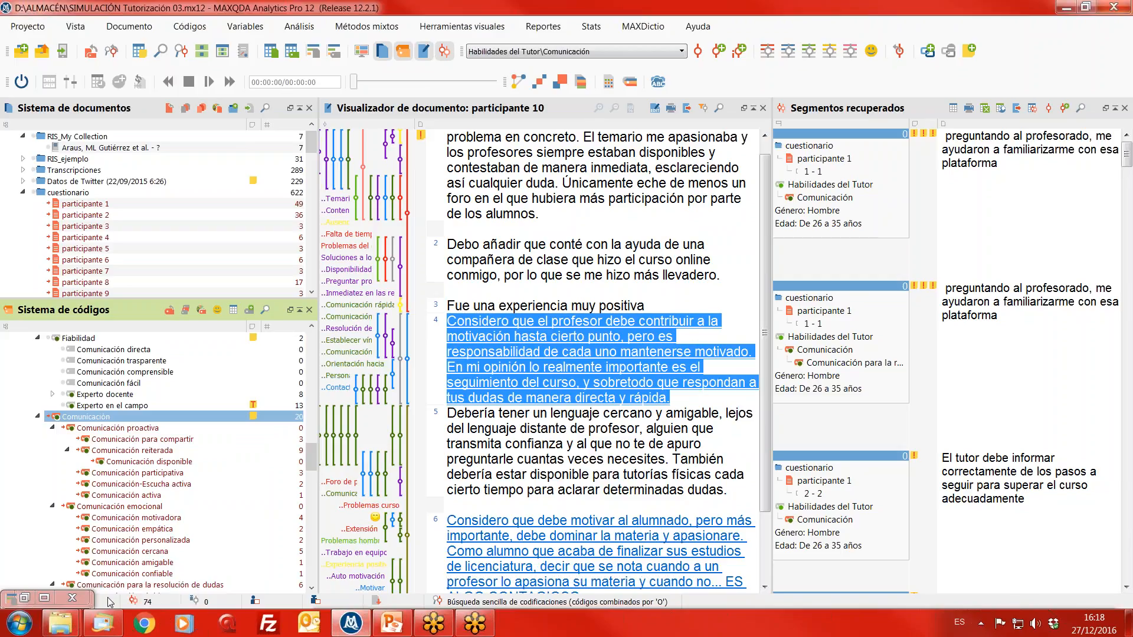
{"action": "left_click", "coordinate": [72, 598]}
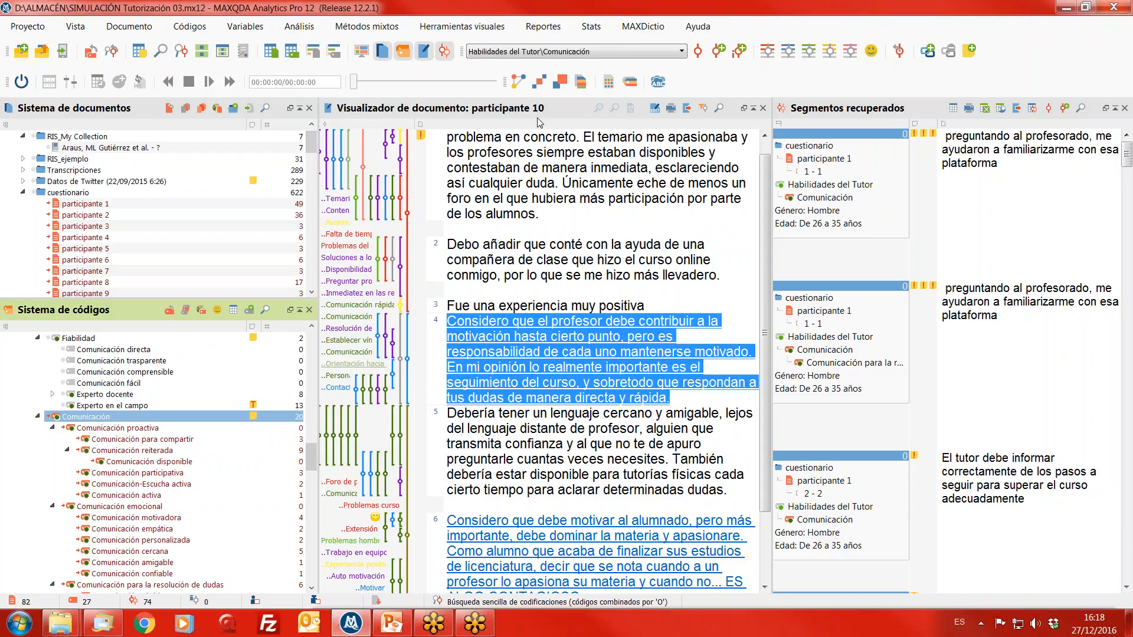
{"action": "left_click", "coordinate": [560, 83]}
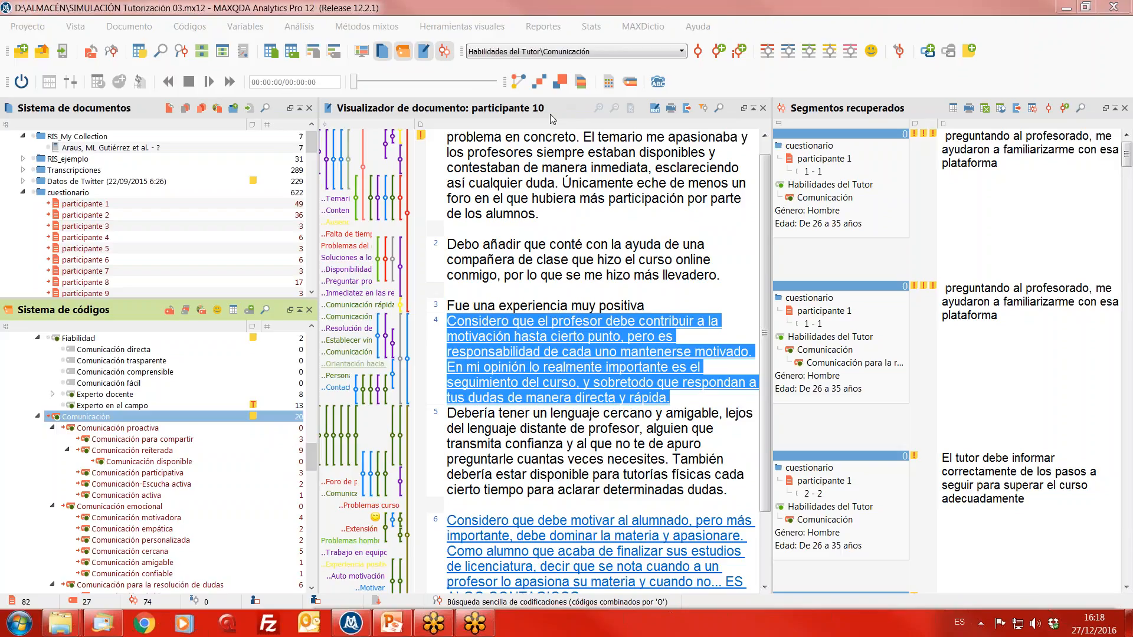
- Generate a crosstab comparing Género = Hombre with Género = Mujer for activated documents and activated codes only, examine its frequencies, and close it
{"action": "left_click", "coordinate": [360, 30]}
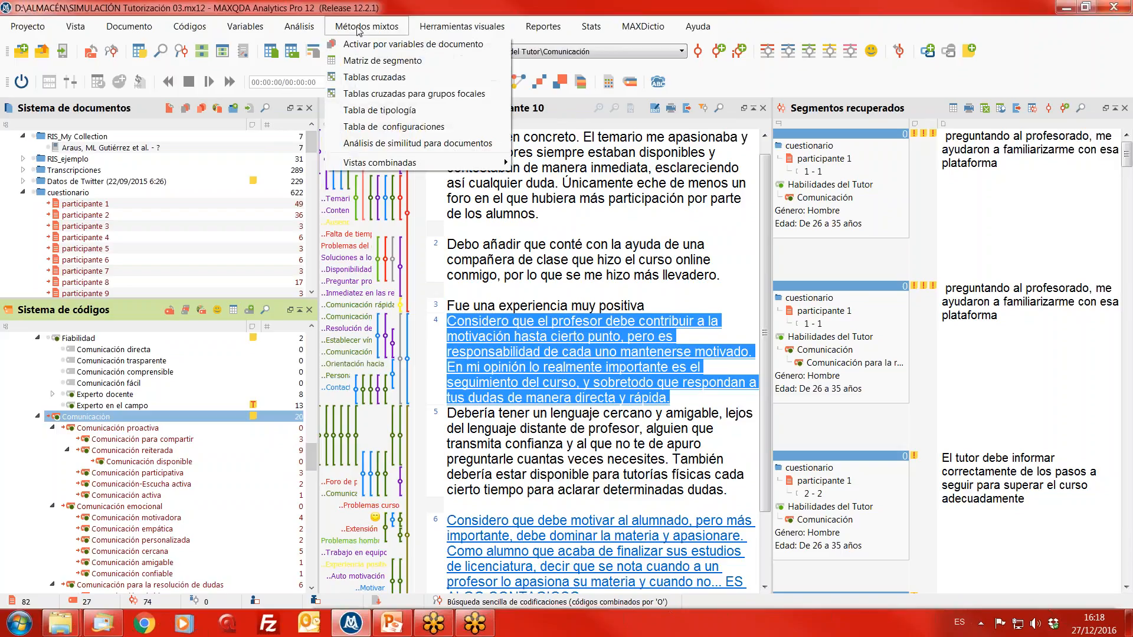
{"action": "left_click", "coordinate": [387, 78]}
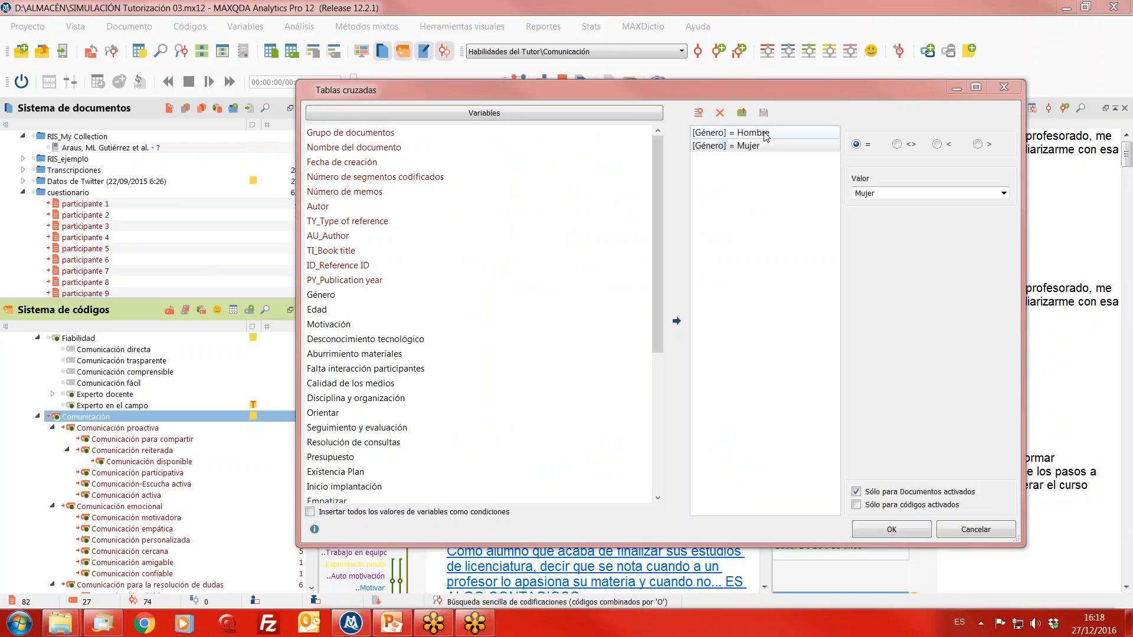
{"action": "left_click", "coordinate": [919, 511]}
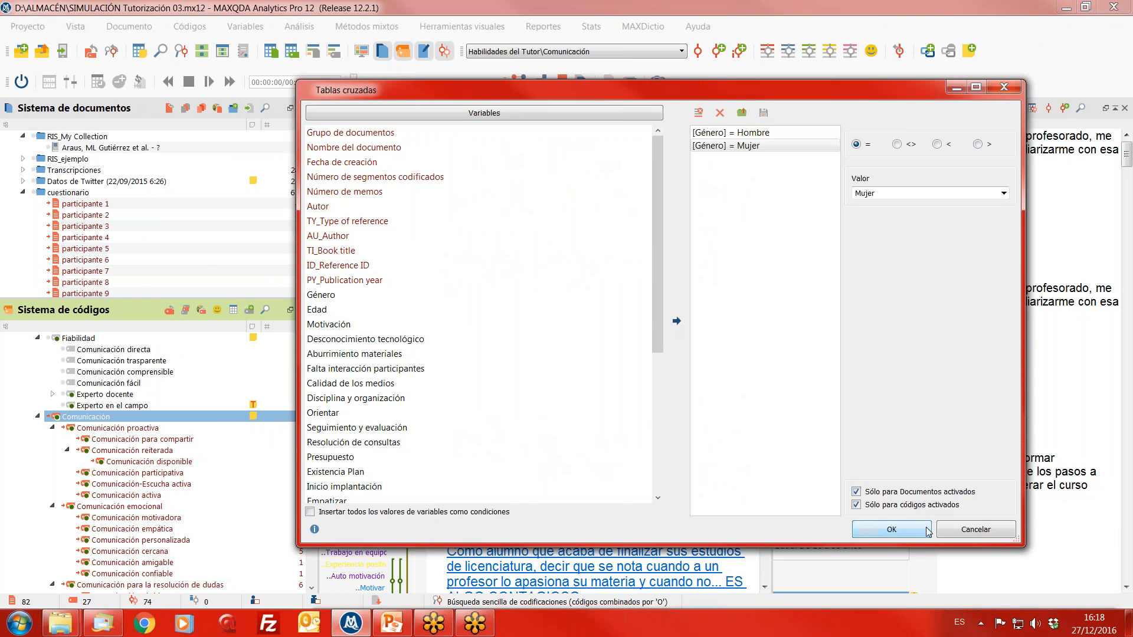
{"action": "left_click", "coordinate": [891, 530]}
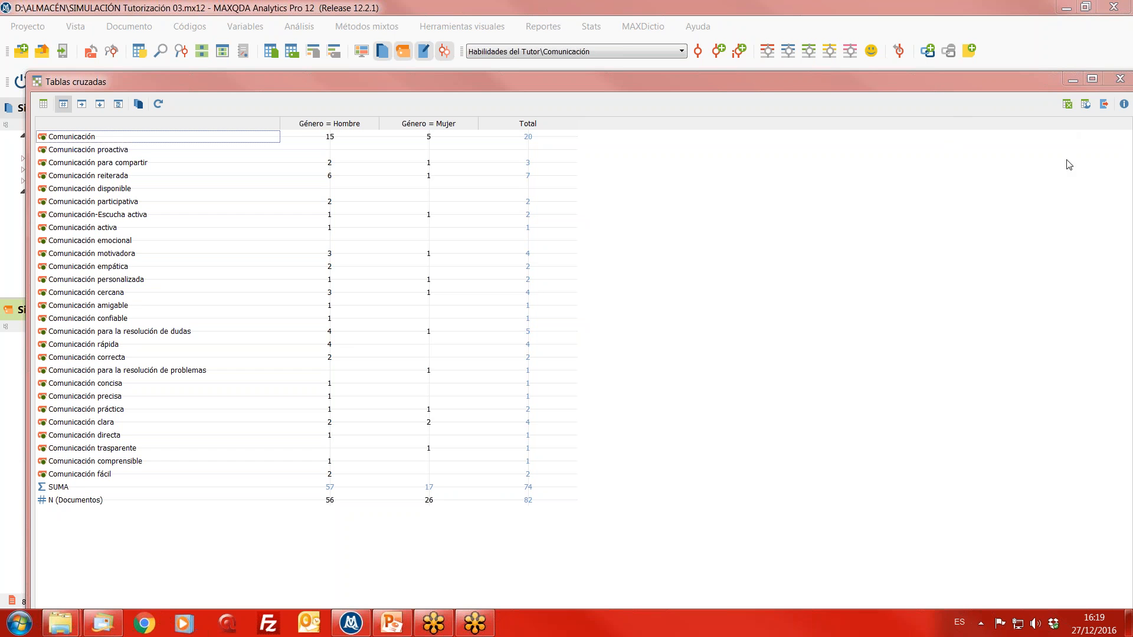
{"action": "left_click", "coordinate": [1120, 79]}
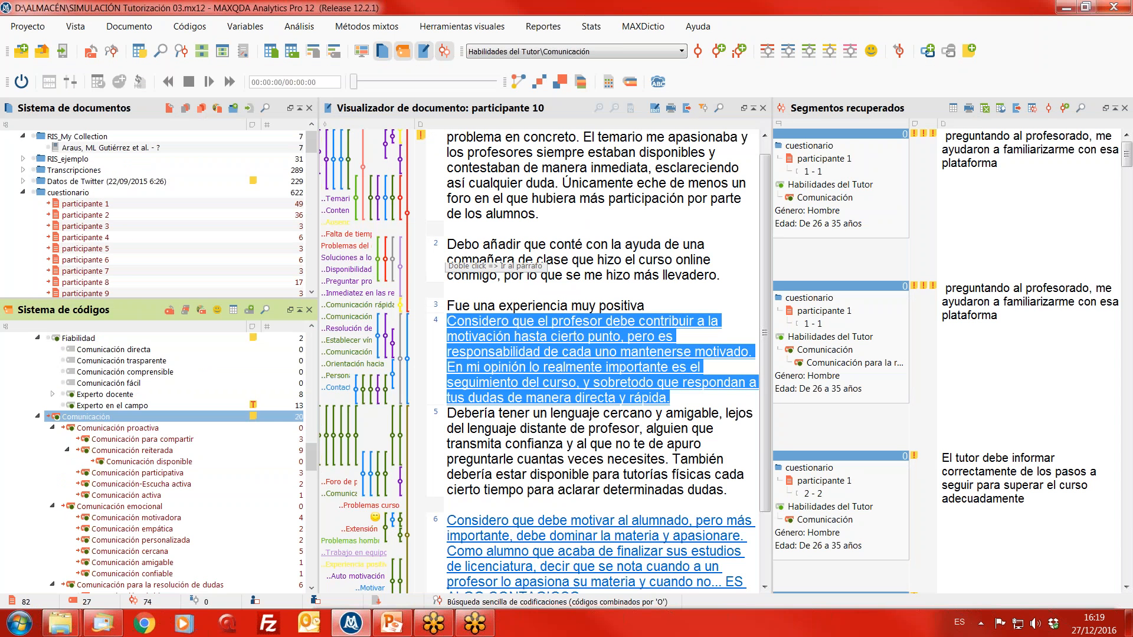
{"action": "left_click", "coordinate": [476, 245]}
{"action": "scroll", "coordinate": [477, 245], "scroll_direction": "up", "scroll_amount": 1}
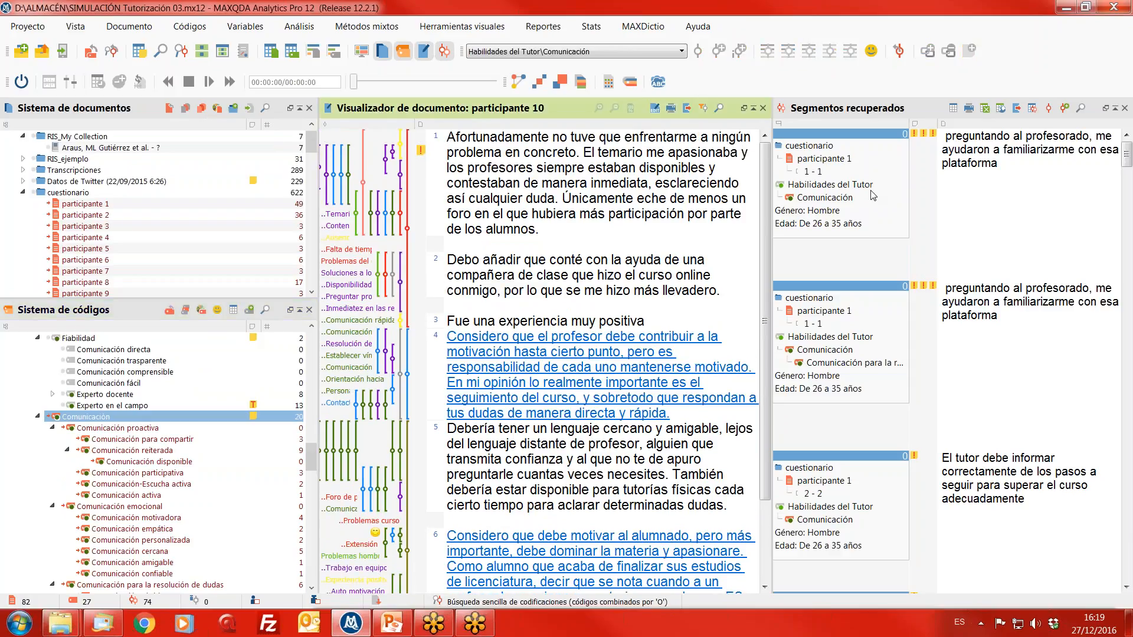
{"action": "left_click", "coordinate": [783, 168]}
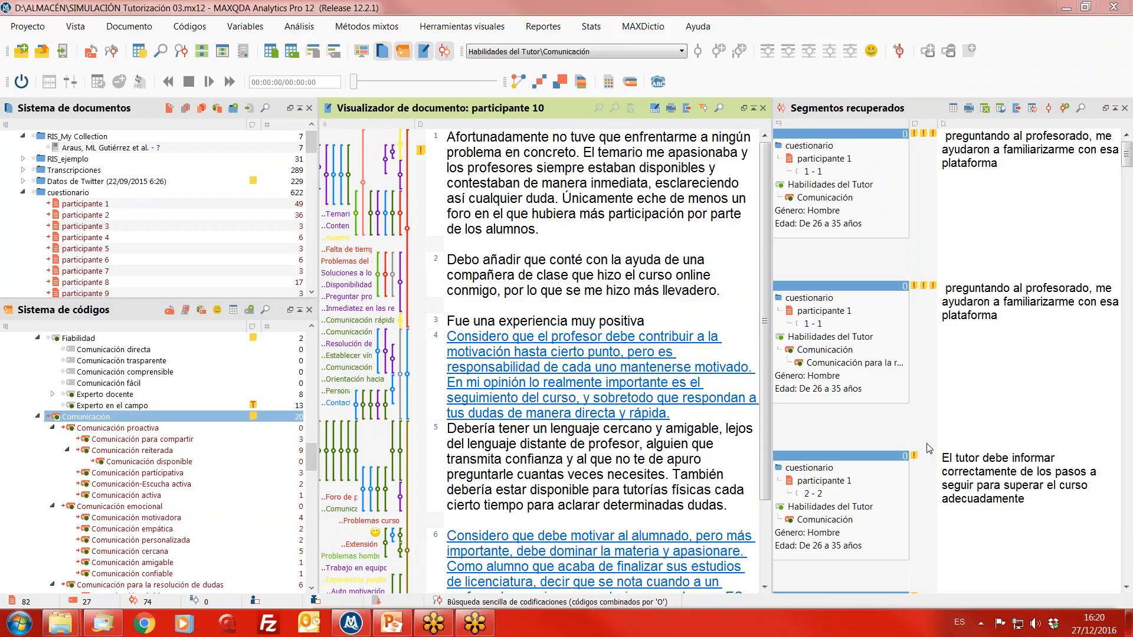
- Open MAXMapas and create a new blank map
{"action": "left_click", "coordinate": [462, 27]}
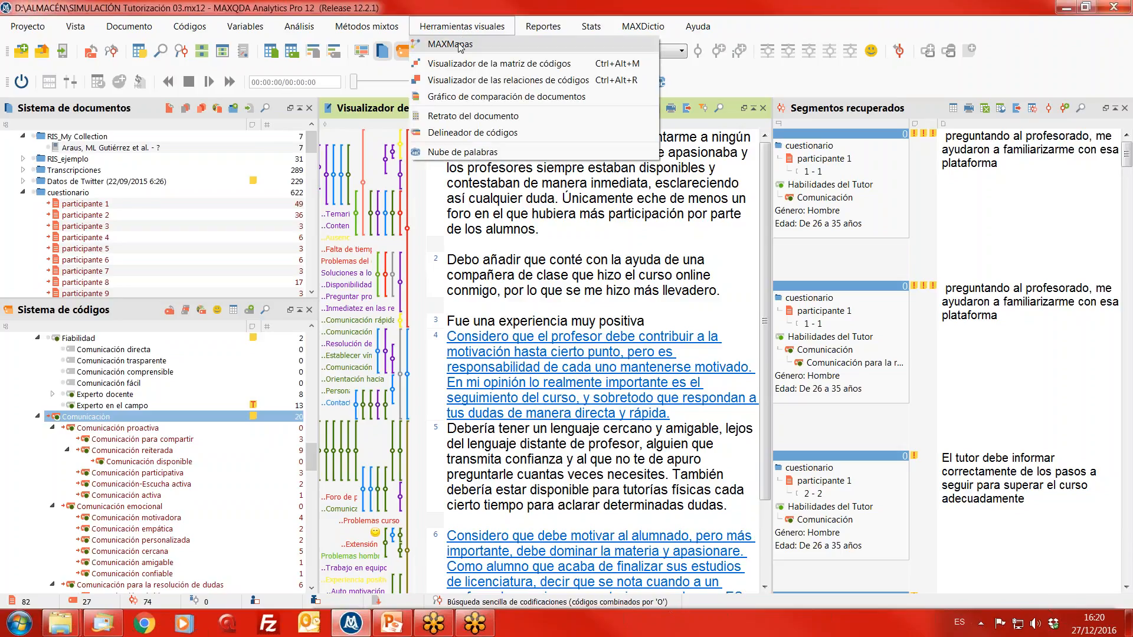
{"action": "left_click", "coordinate": [461, 45]}
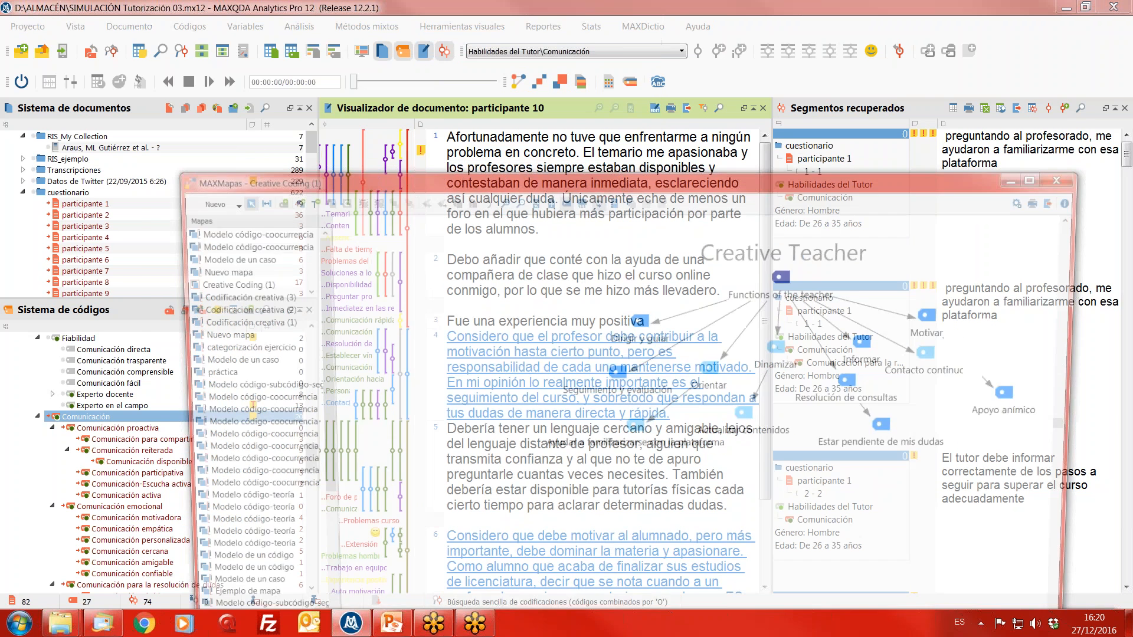
{"action": "left_click_drag", "start_coordinate": [559, 183], "coordinate": [548, 39]}
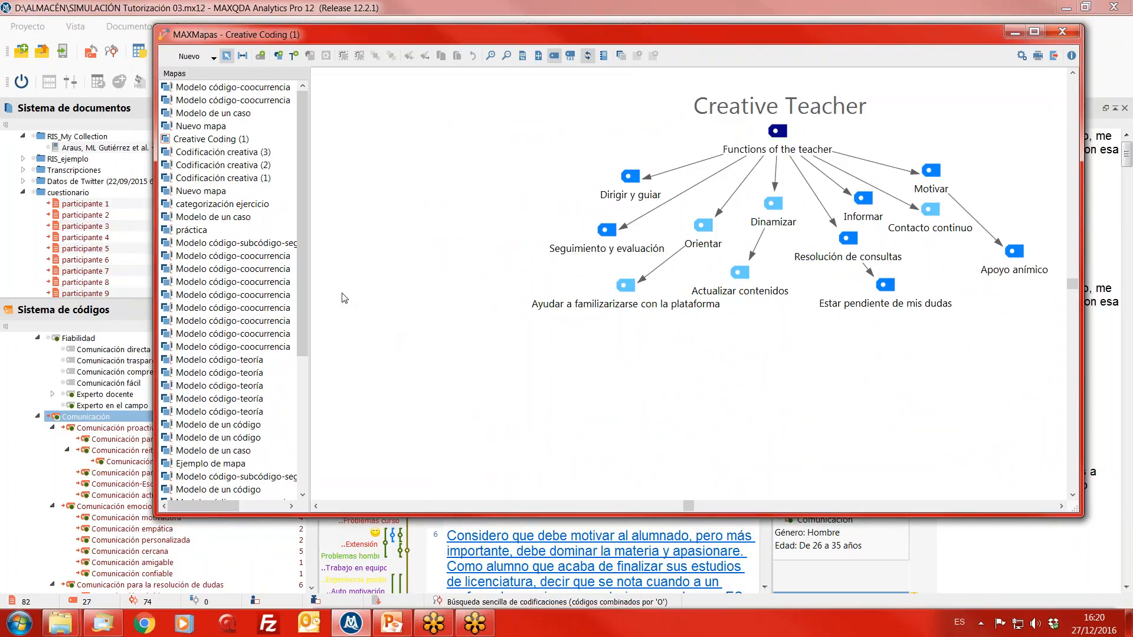
{"action": "left_click", "coordinate": [192, 56]}
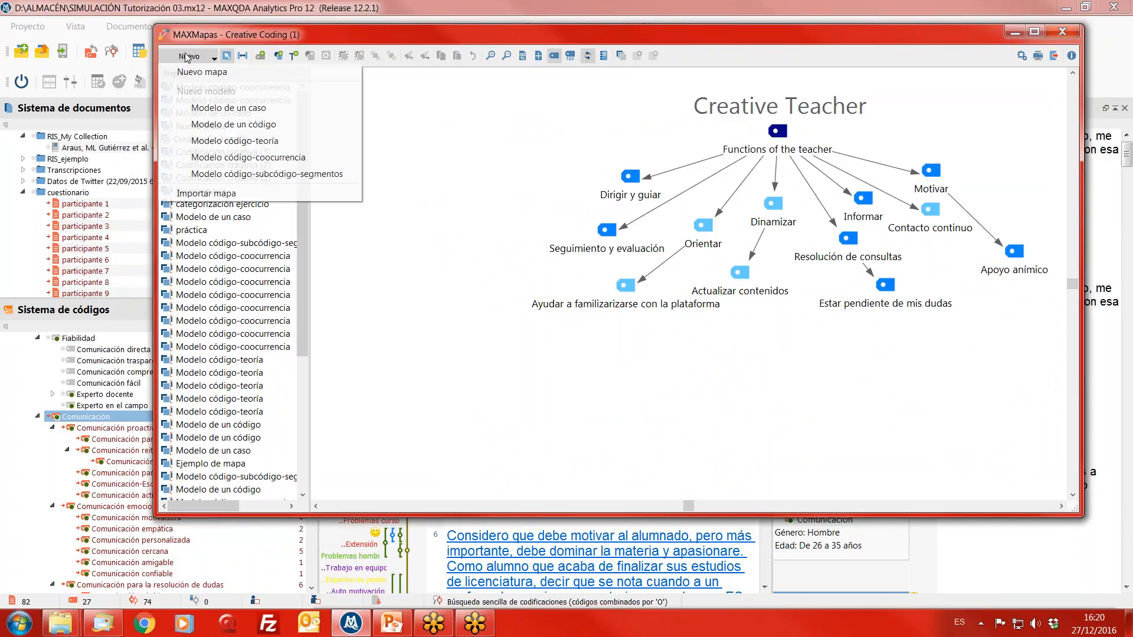
{"action": "left_click", "coordinate": [197, 72]}
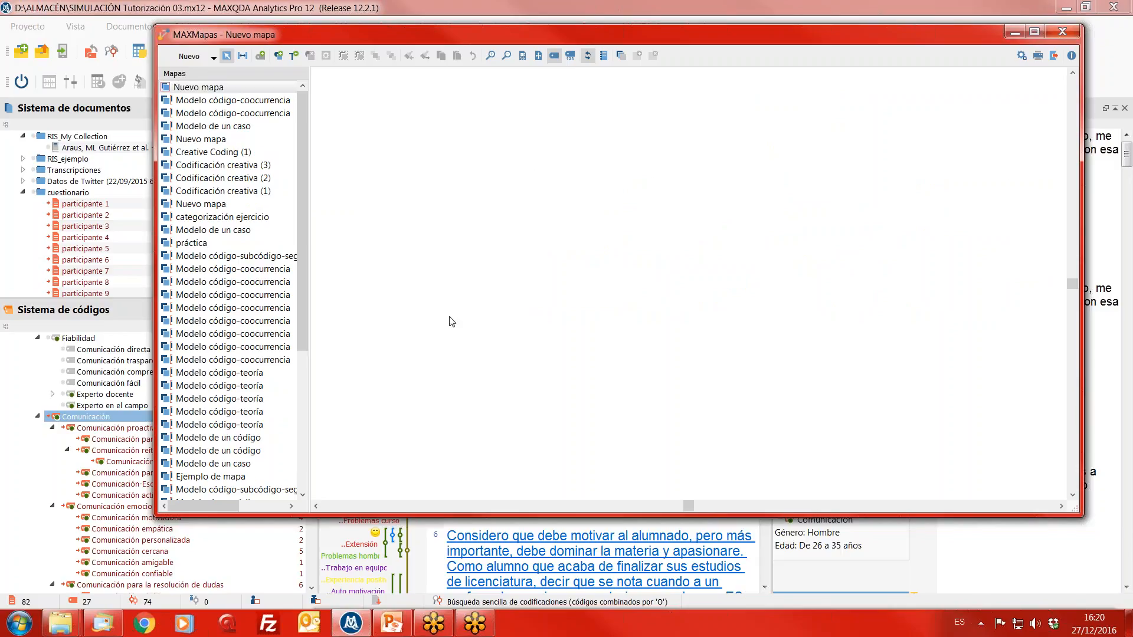
- Move the map window clear of the document list, insert the document participante 10, and place it near the map's upper centre
{"action": "left_click_drag", "start_coordinate": [475, 44], "coordinate": [604, 20]}
{"action": "left_click", "coordinate": [72, 263]}
{"action": "scroll", "coordinate": [85, 284], "scroll_direction": "down", "scroll_amount": 2}
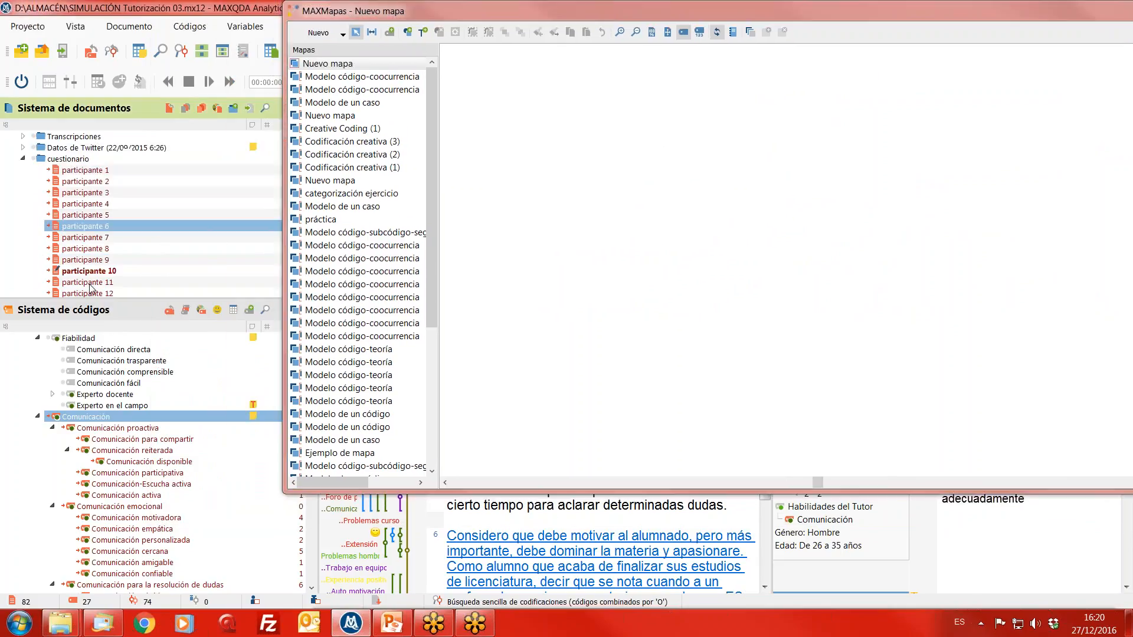
{"action": "left_click", "coordinate": [102, 239]}
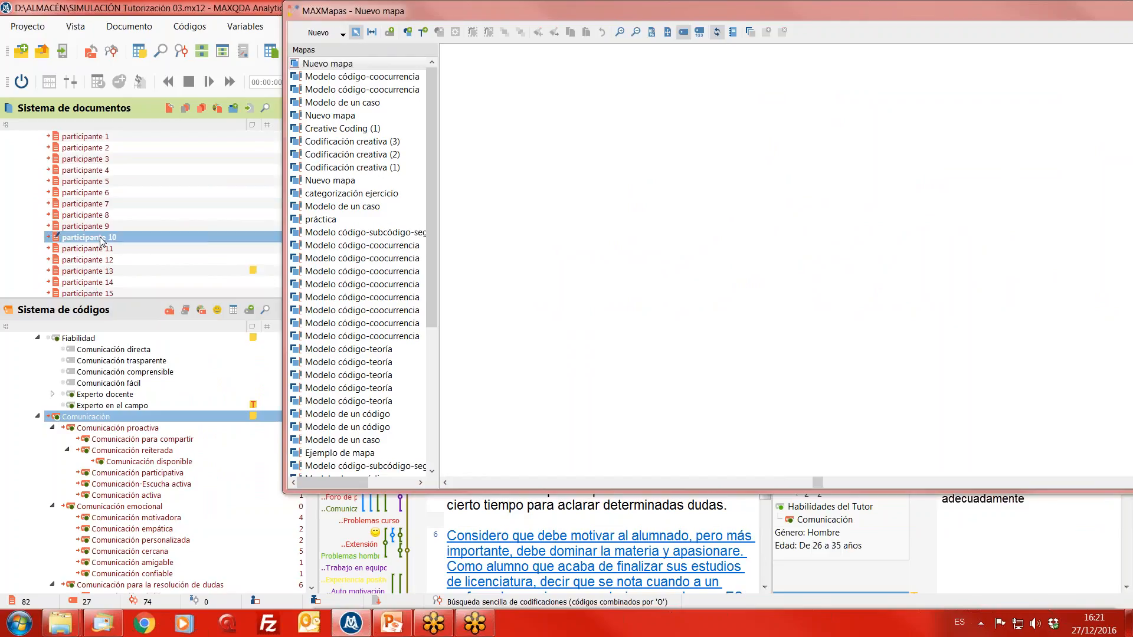
{"action": "right_click", "coordinate": [101, 239]}
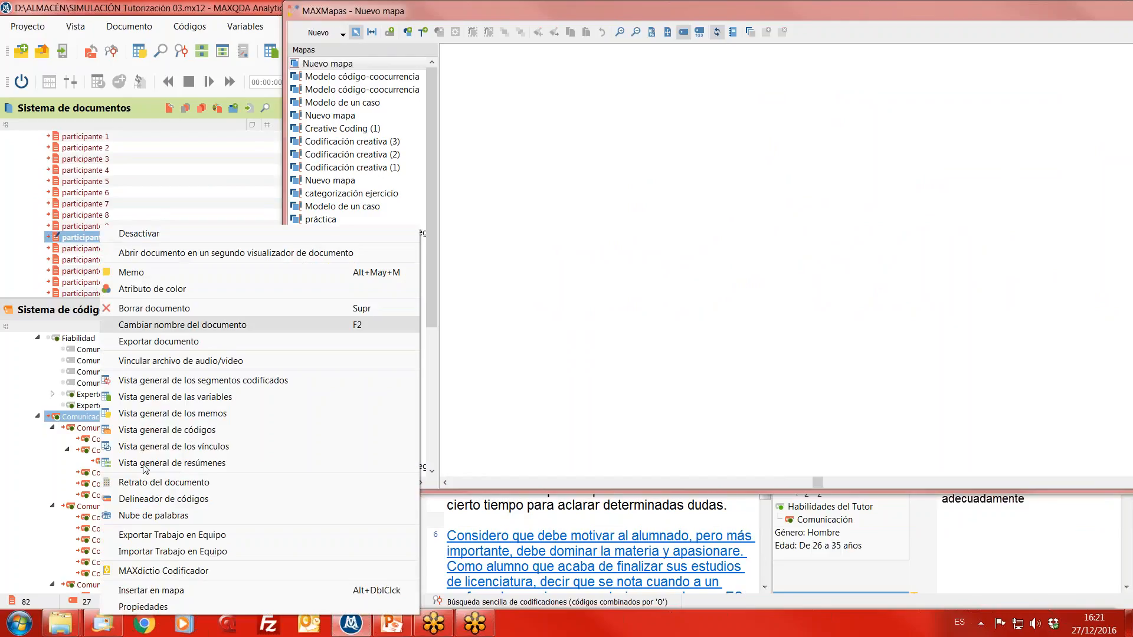
{"action": "left_click", "coordinate": [184, 593]}
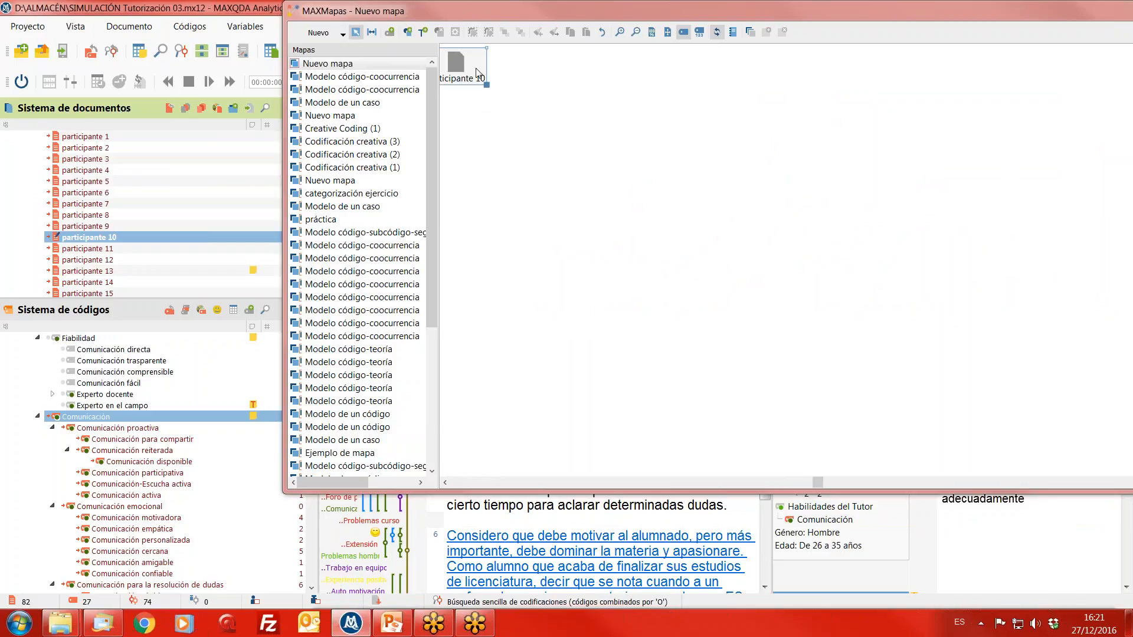
{"action": "left_click_drag", "start_coordinate": [488, 67], "coordinate": [803, 106]}
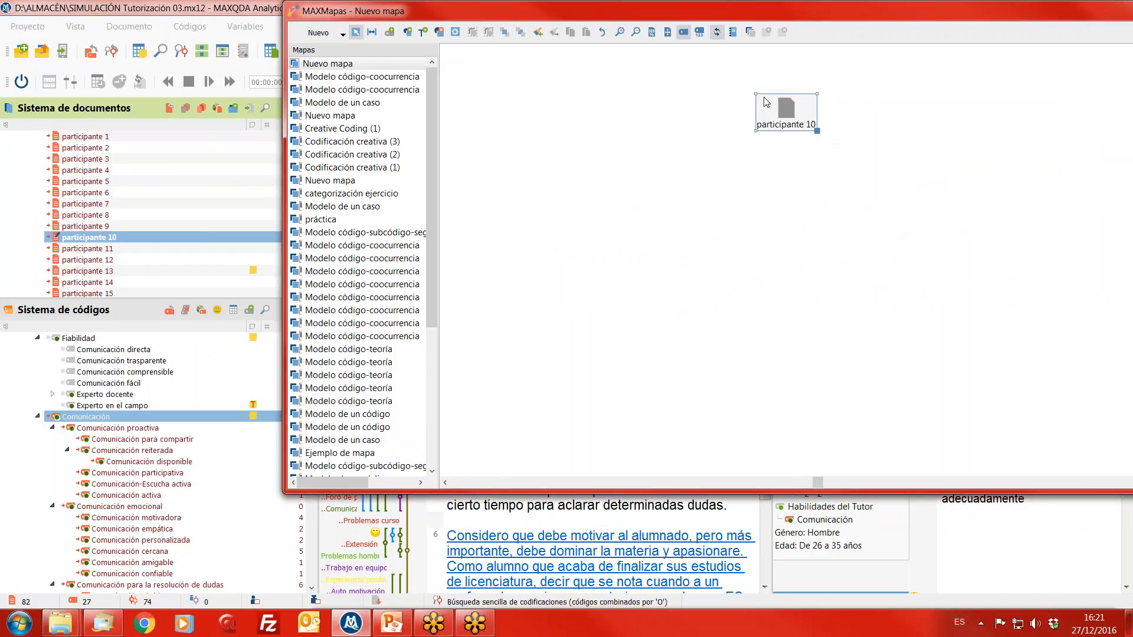
- Import the activated codes of participante 10 and arrange them below it, separating Comunicación amigable, Comunicación cercana and Comunicación participativa from the cluster
{"action": "right_click", "coordinate": [783, 108]}
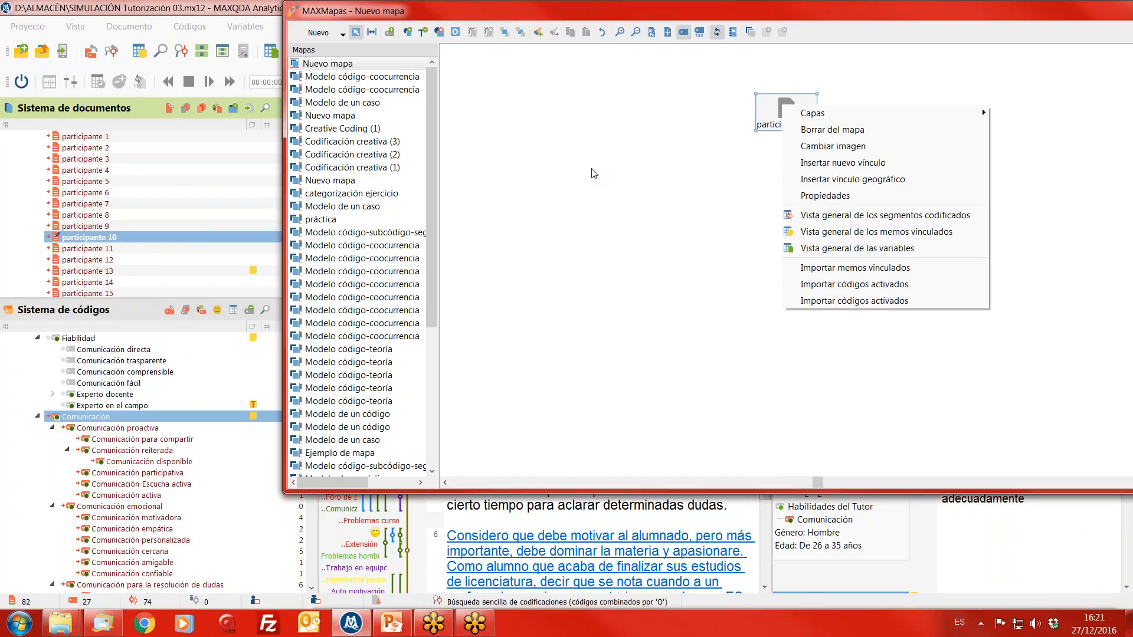
{"action": "left_click", "coordinate": [863, 300]}
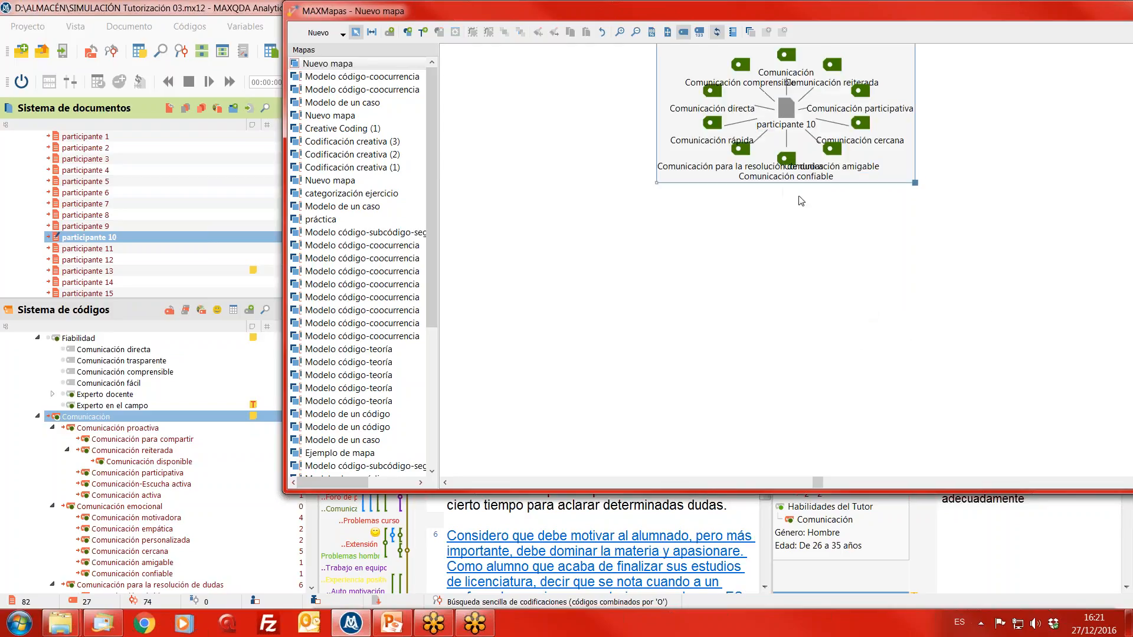
{"action": "left_click_drag", "start_coordinate": [815, 181], "coordinate": [624, 331]}
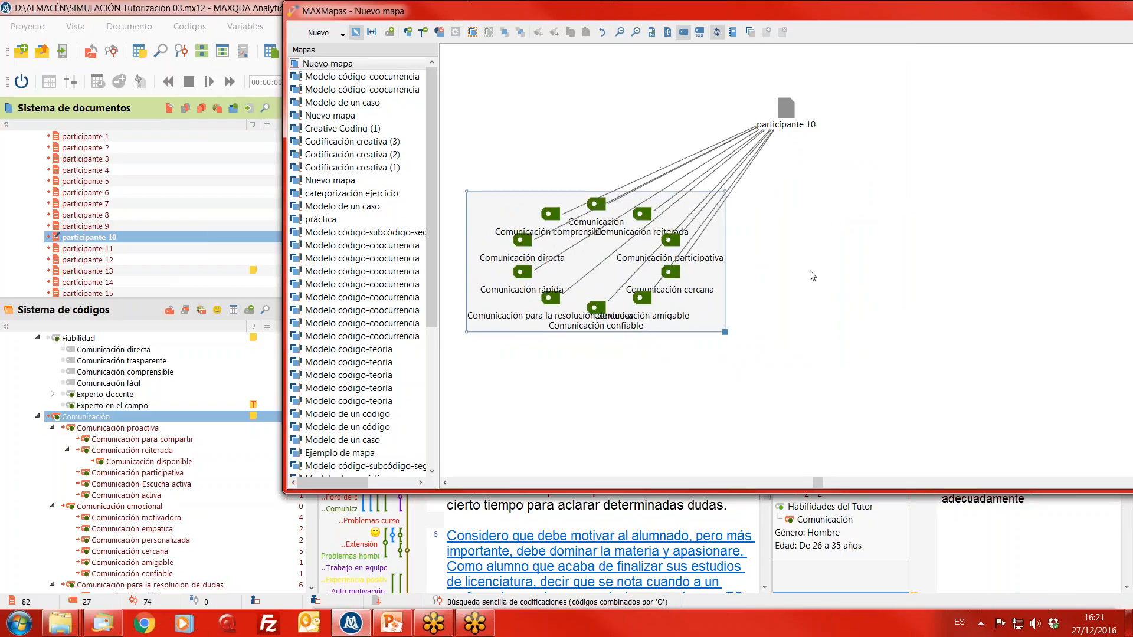
{"action": "left_click", "coordinate": [739, 300]}
{"action": "left_click_drag", "start_coordinate": [691, 307], "coordinate": [854, 335]}
{"action": "left_click_drag", "start_coordinate": [697, 257], "coordinate": [760, 357]}
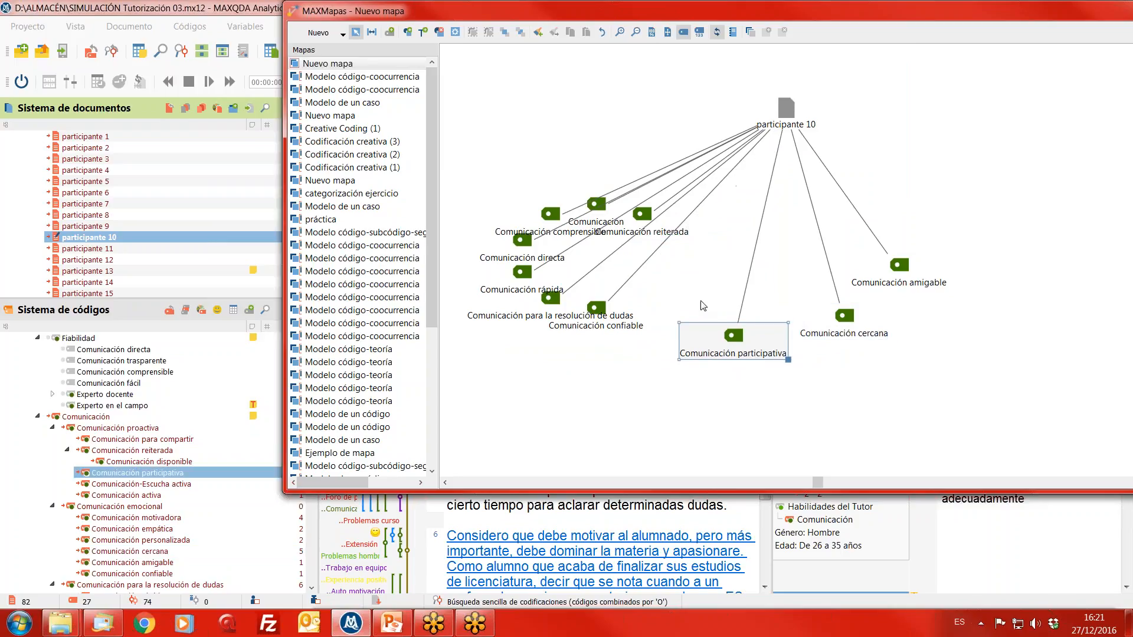
- Import the memos linked to participante 10 into the map
{"action": "right_click", "coordinate": [785, 112]}
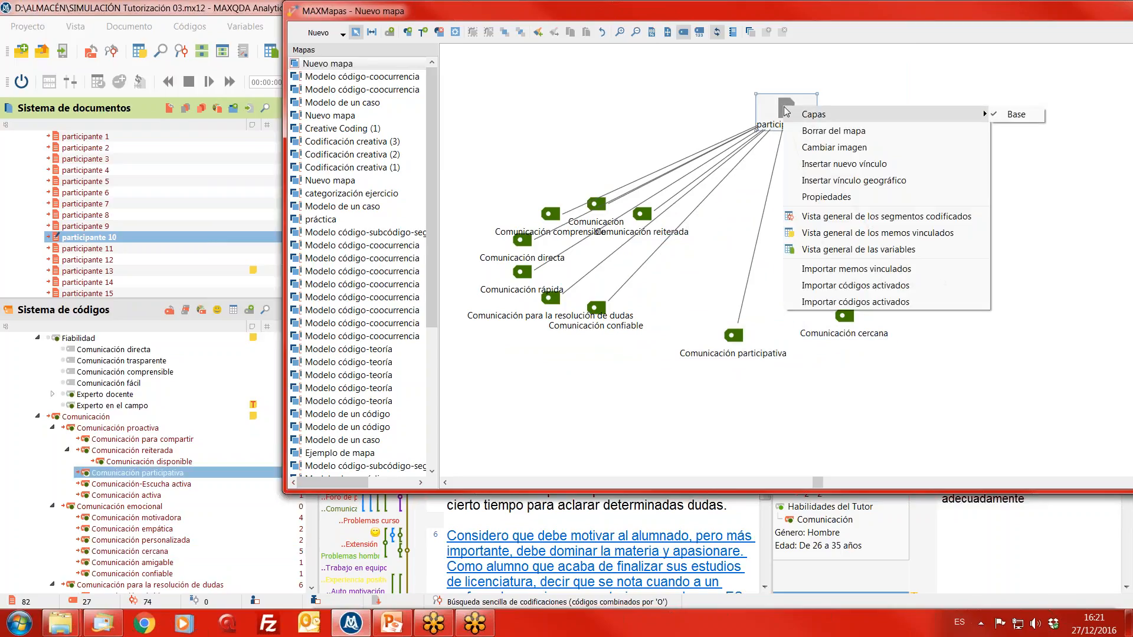
{"action": "left_click", "coordinate": [855, 269]}
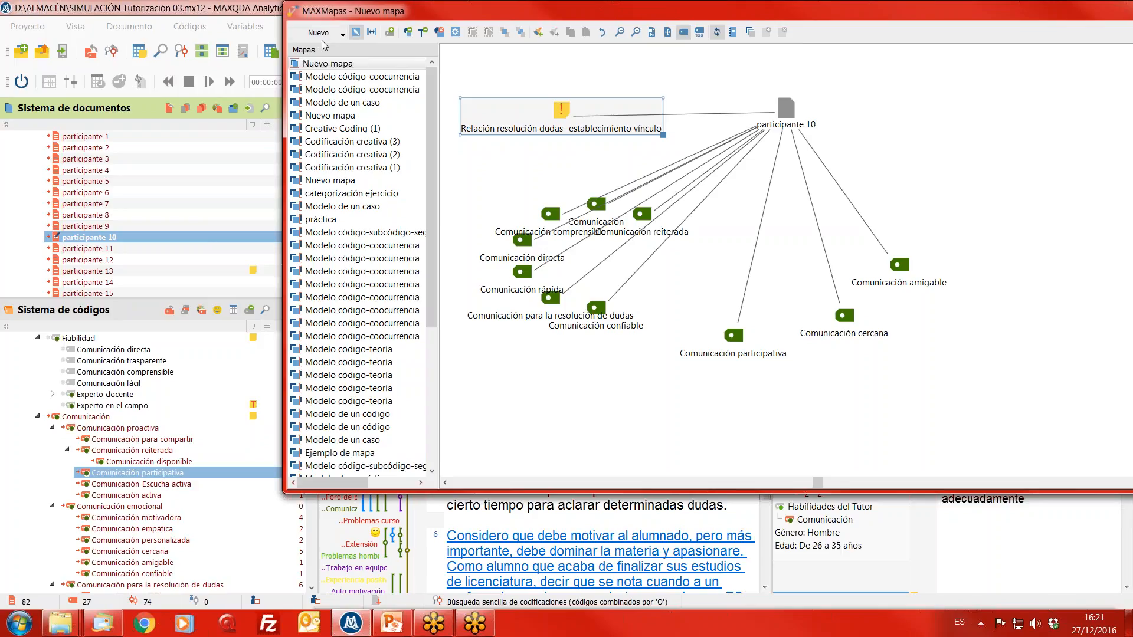
- Create a new Modelo de un caso and insert the document participante 10 into it
{"action": "left_click", "coordinate": [340, 35]}
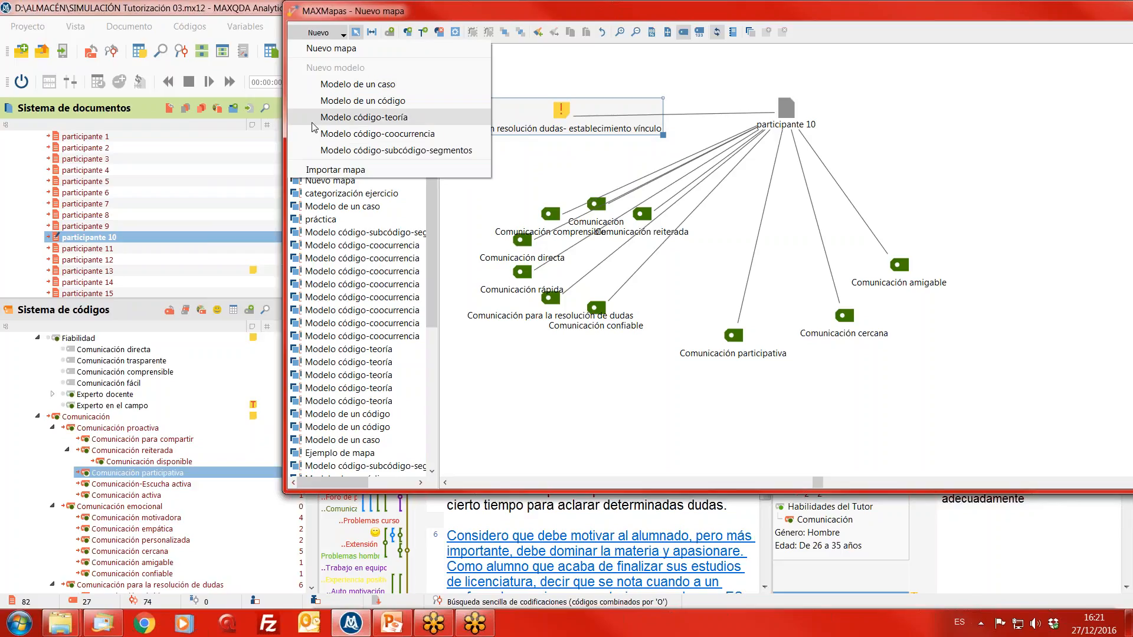
{"action": "left_click", "coordinate": [386, 88]}
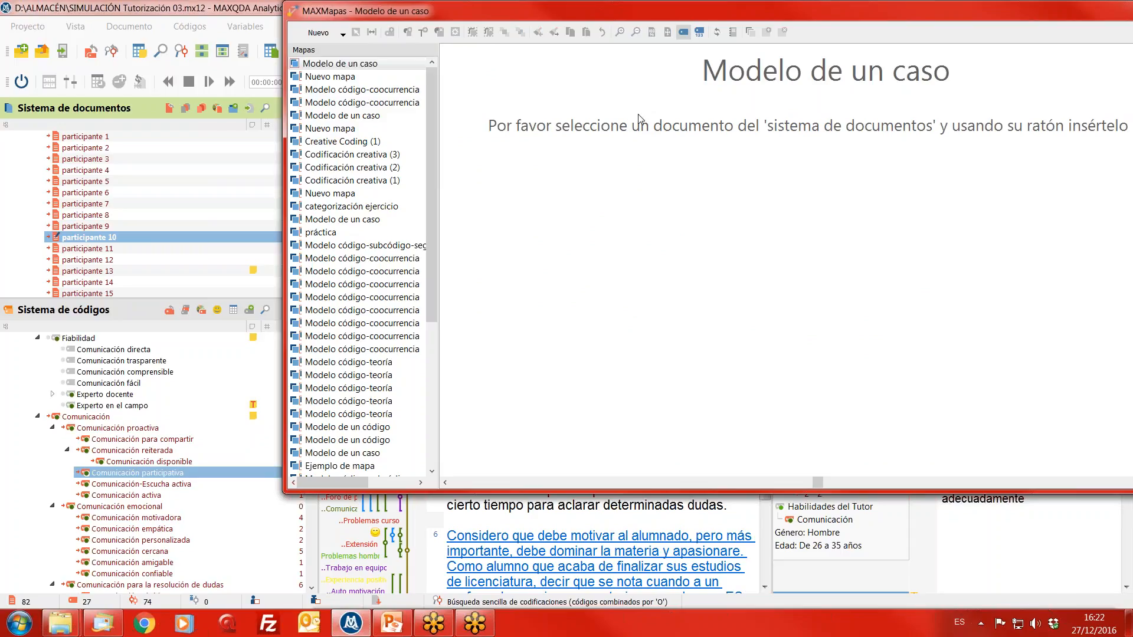
{"action": "left_click", "coordinate": [109, 241]}
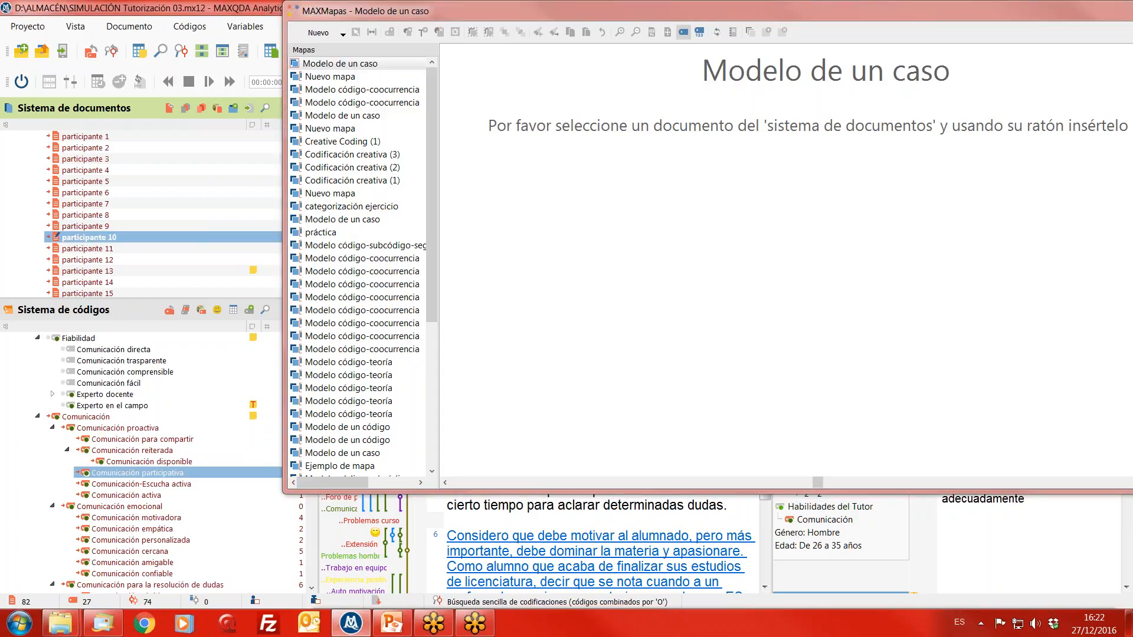
{"action": "left_click_drag", "start_coordinate": [109, 238], "coordinate": [760, 264]}
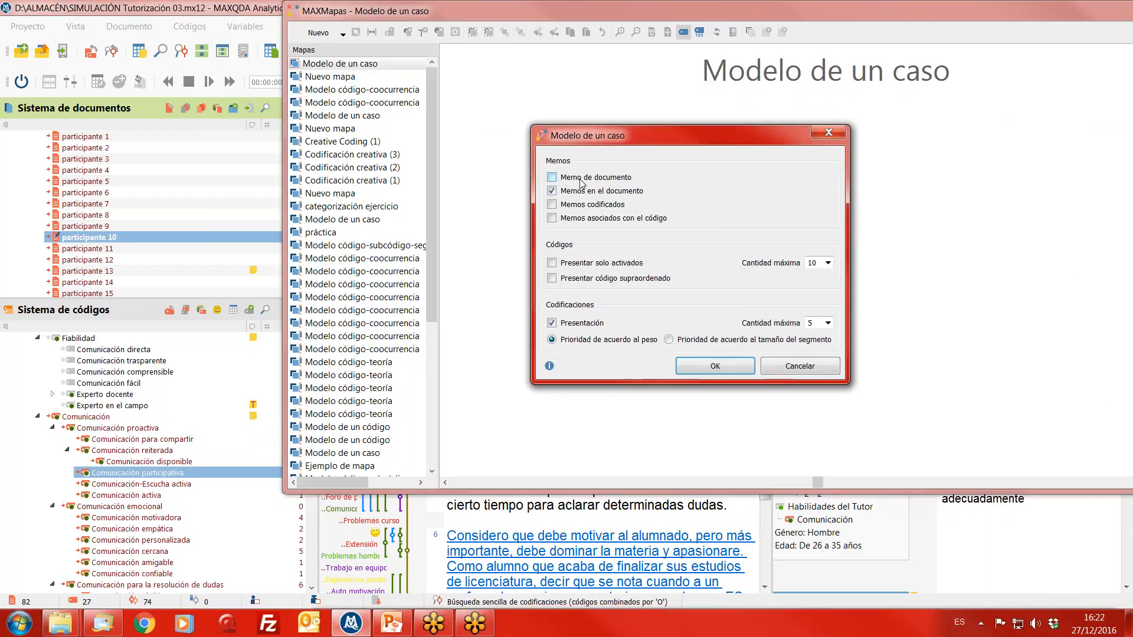
- Include document memos, memos of coded passages and code-associated memos in the case model (Memo de documento, Memos codificados, Memos asociados con el código)
{"action": "left_click", "coordinate": [583, 181]}
{"action": "left_click", "coordinate": [596, 205]}
{"action": "left_click", "coordinate": [602, 220]}
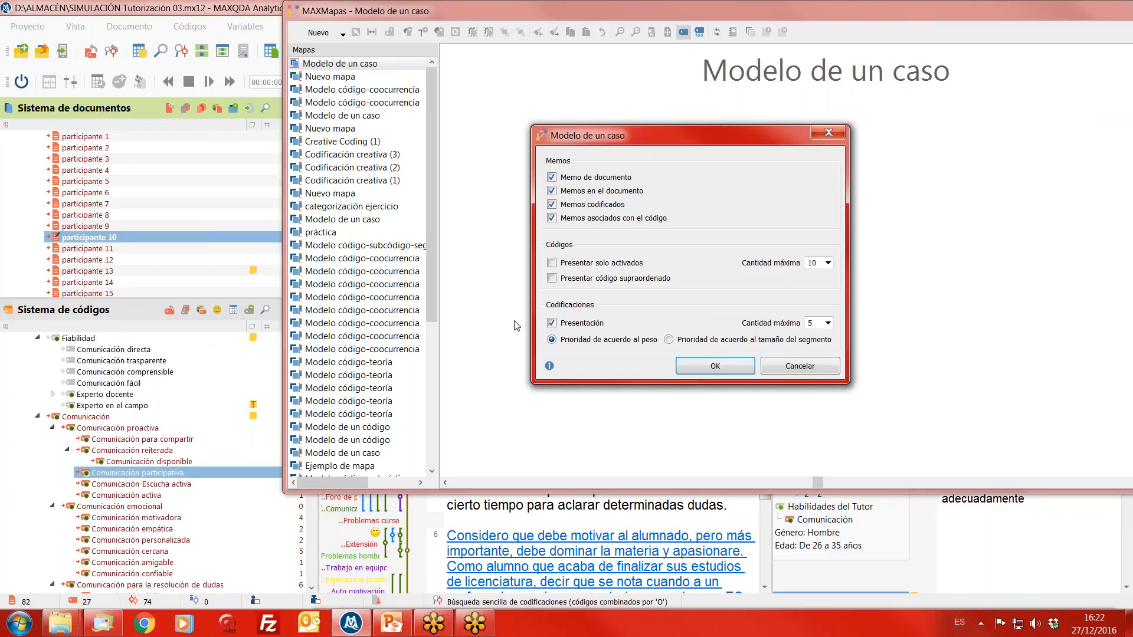
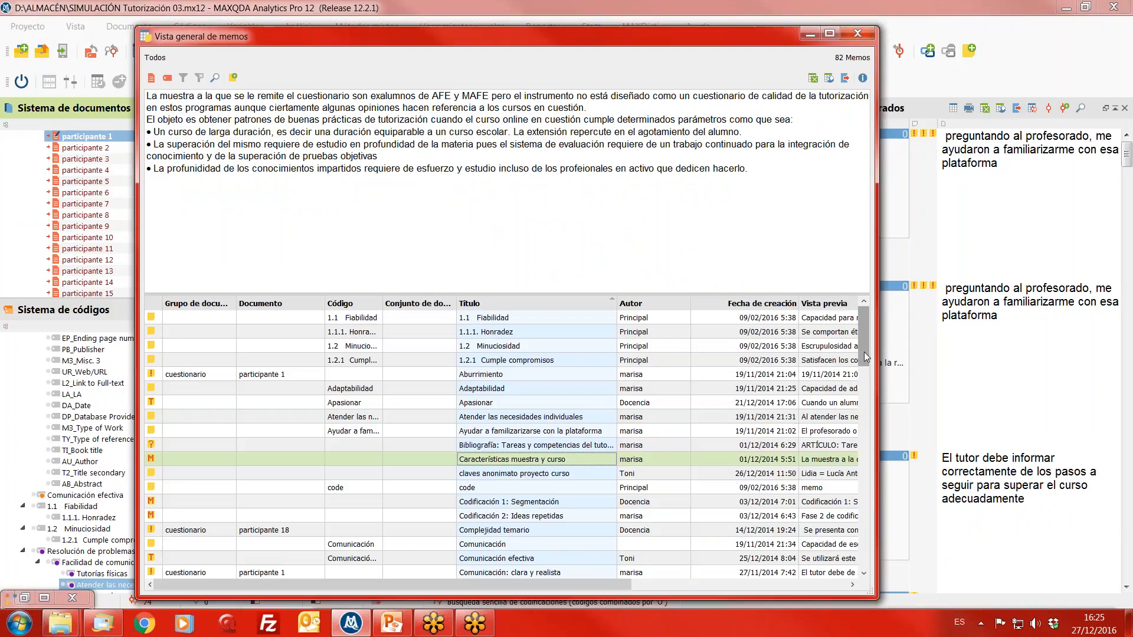
- Read memos in the memo overview, including Disciplina y organización, Ejemplos prácticos, Experto en el campo, Futuras investigaciones, Influencia and Información previa deficiente
{"action": "scroll", "coordinate": [541, 394], "scroll_direction": "down", "scroll_amount": 7}
{"action": "left_click", "coordinate": [537, 370]}
{"action": "left_click", "coordinate": [539, 387]}
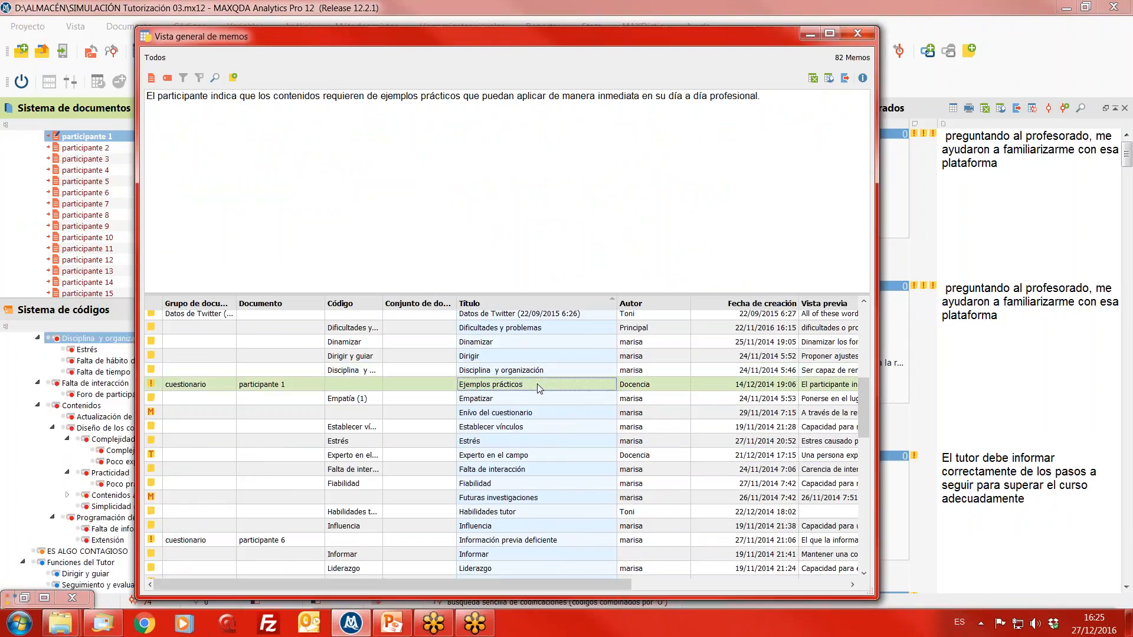
{"action": "left_click", "coordinate": [525, 413]}
{"action": "left_click", "coordinate": [516, 457]}
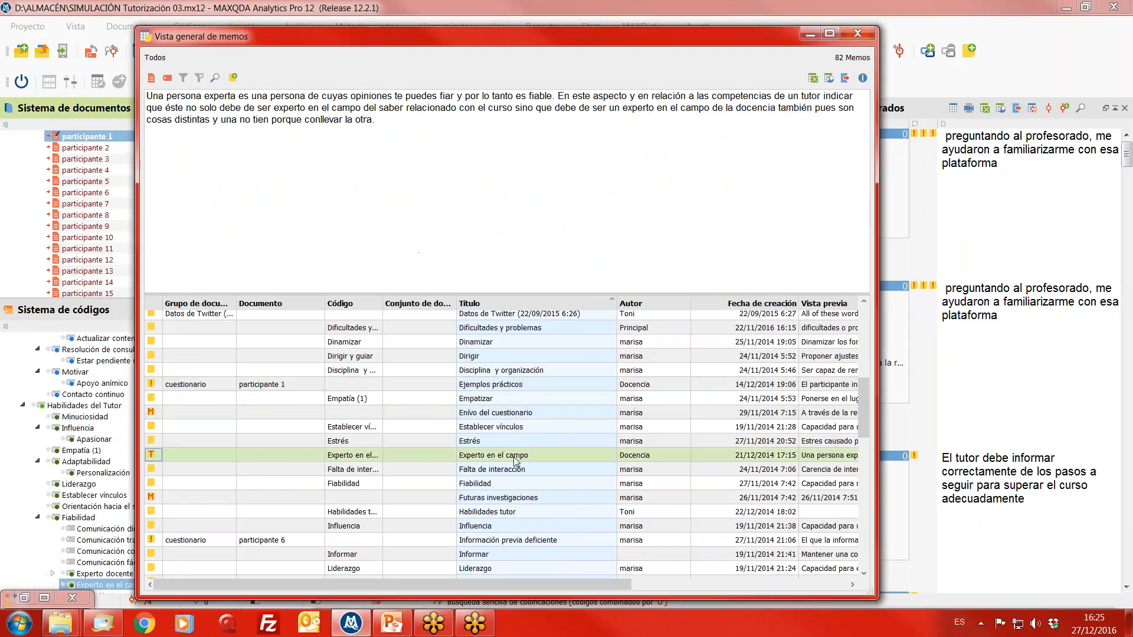
{"action": "left_click", "coordinate": [506, 499]}
{"action": "left_click", "coordinate": [501, 525]}
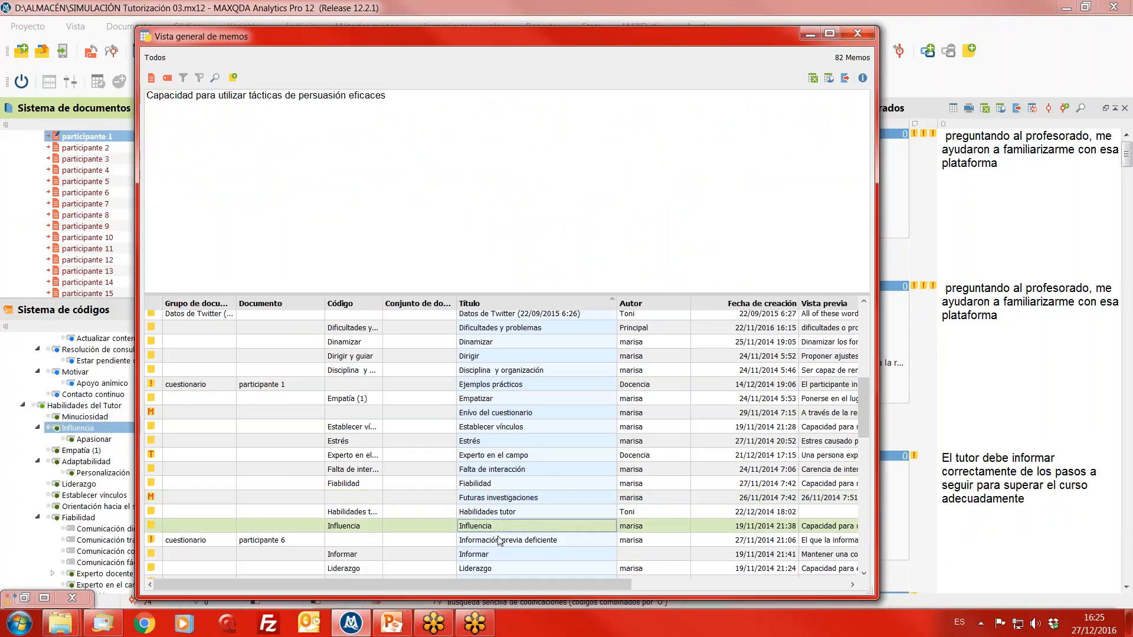
{"action": "left_click", "coordinate": [499, 540]}
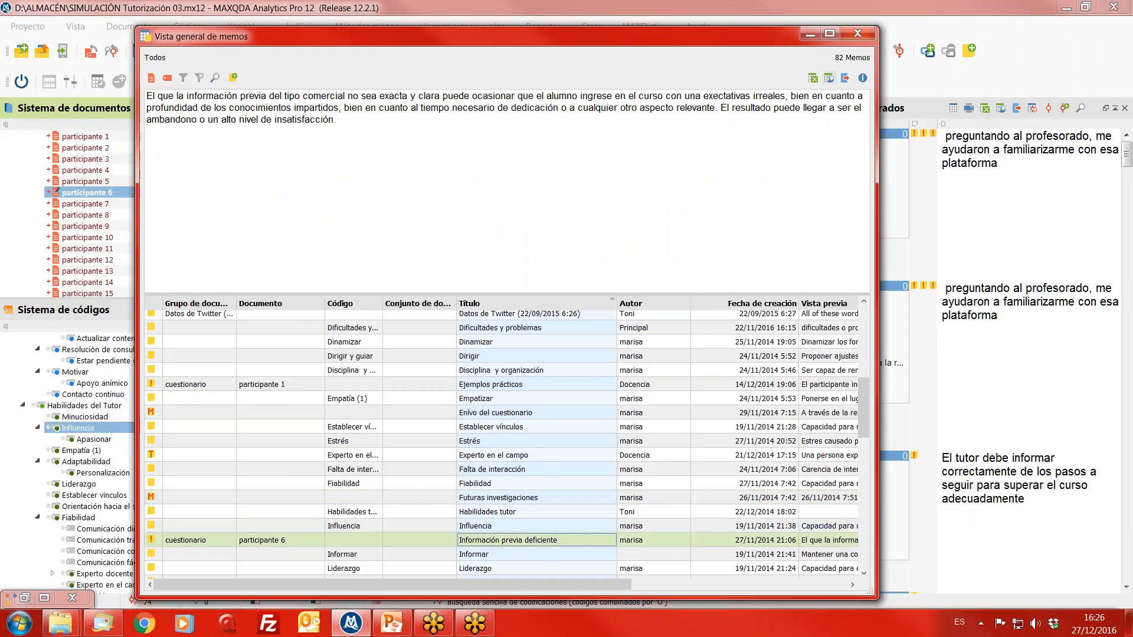
- Uncover the document viewer to locate the Información previa deficiente memo in participante 6, and close the memo overview
{"action": "left_click_drag", "start_coordinate": [878, 27], "coordinate": [964, 255]}
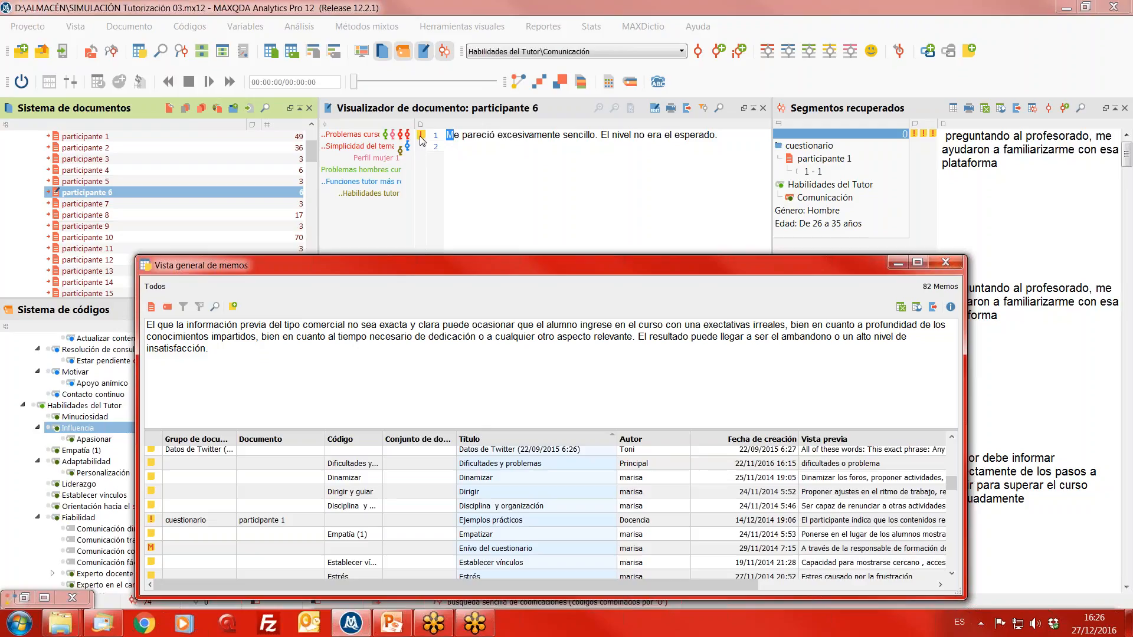
{"action": "left_click", "coordinate": [422, 137]}
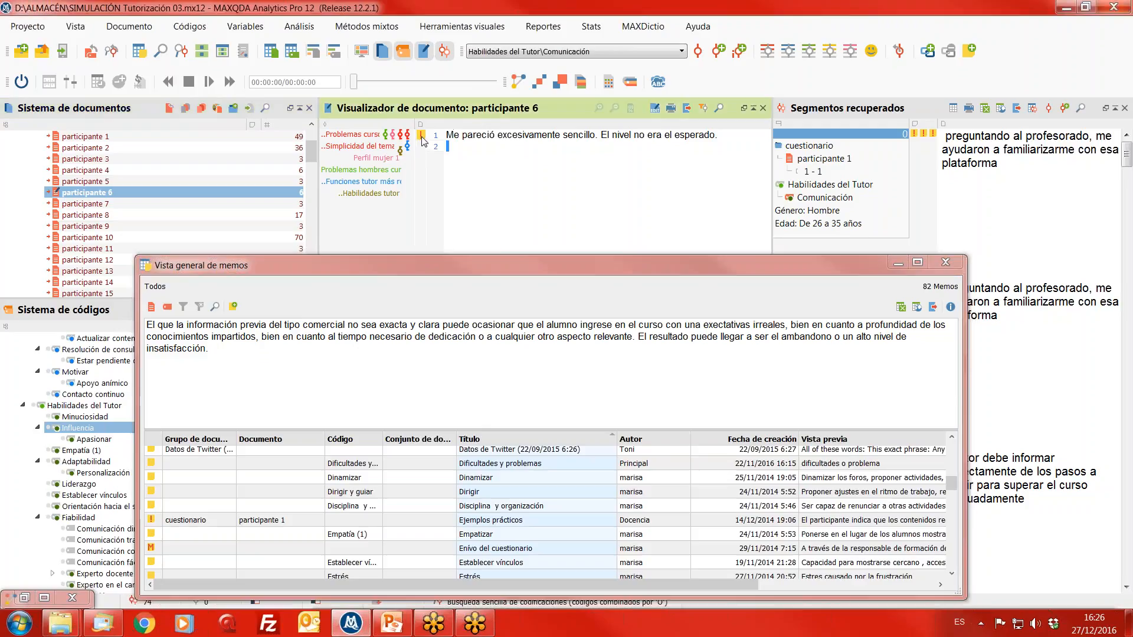
{"action": "mouse_move", "coordinate": [423, 137]}
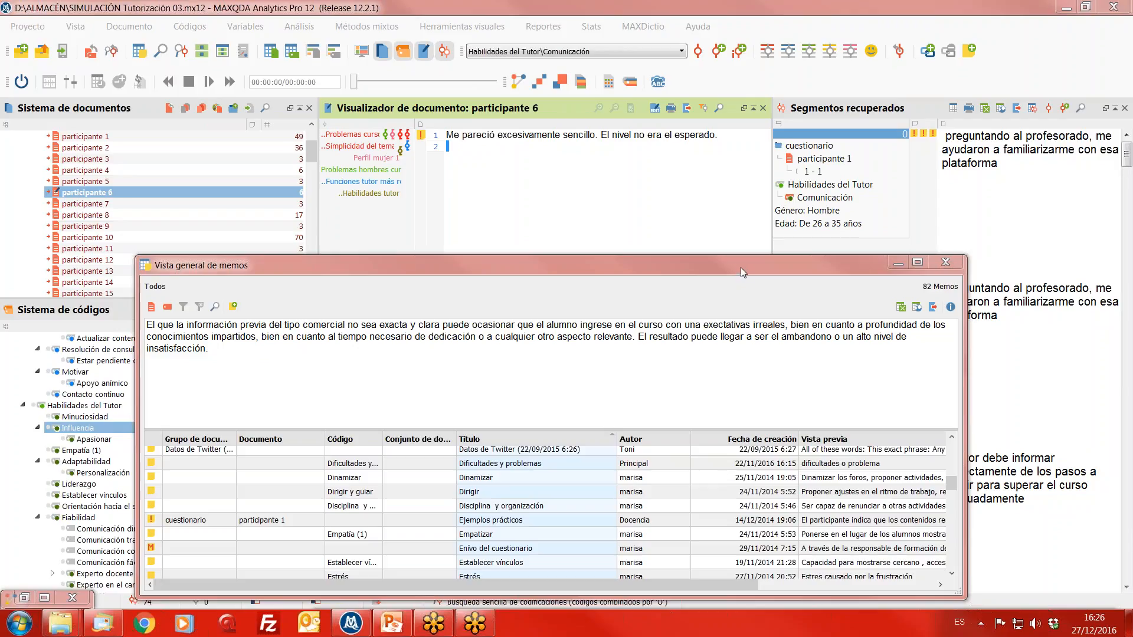
{"action": "left_click_drag", "start_coordinate": [741, 268], "coordinate": [749, 273]}
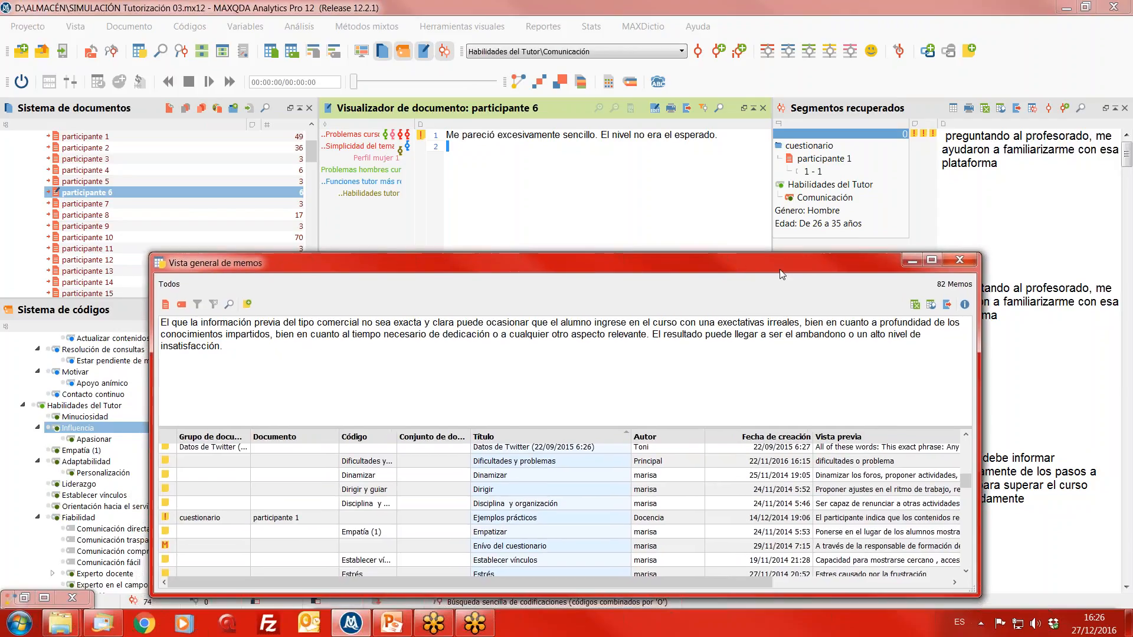
{"action": "left_click", "coordinate": [954, 263]}
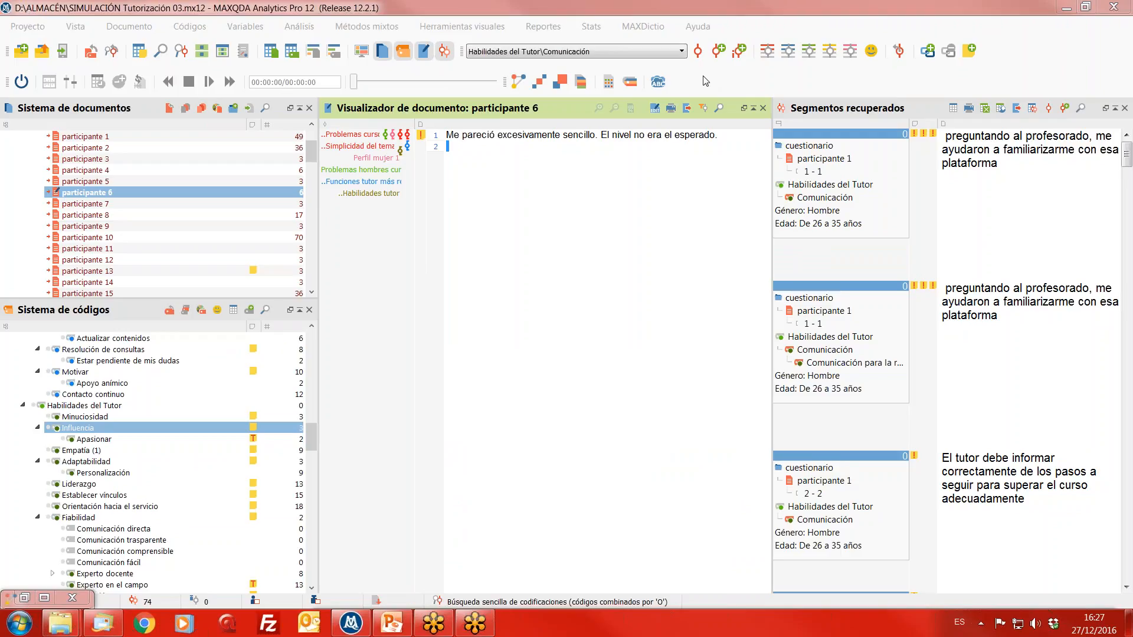
- Open the summary grid (Diagrama de cuadrícula con resúmenes) for the activated documents and Comunicación codes
{"action": "left_click", "coordinate": [200, 57]}
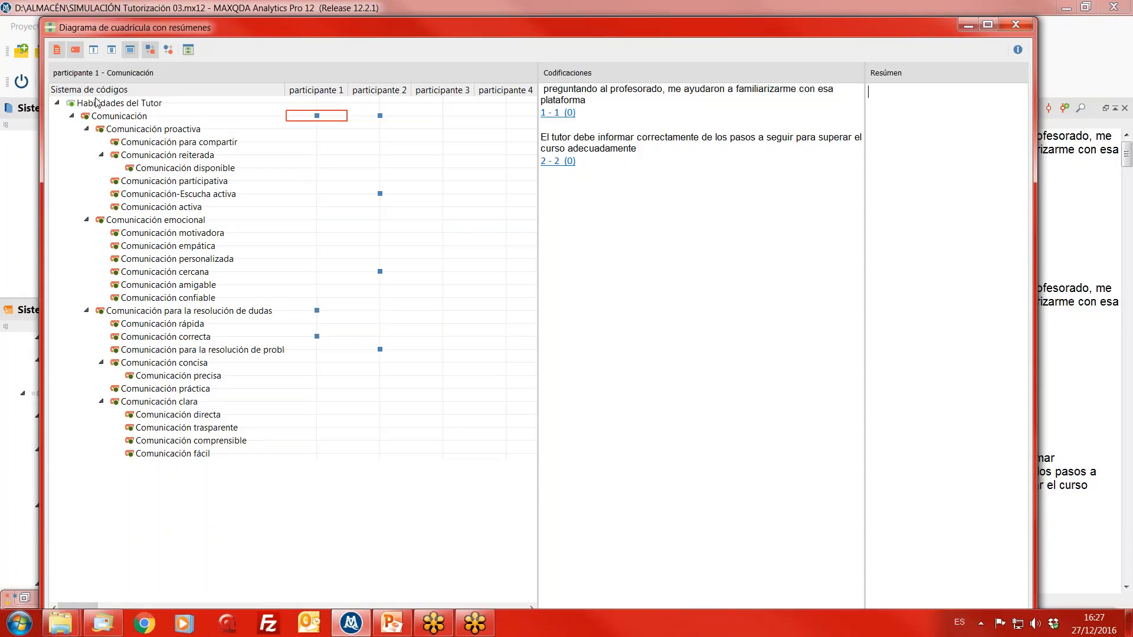
{"action": "left_click", "coordinate": [74, 52]}
{"action": "left_click_drag", "start_coordinate": [428, 27], "coordinate": [426, 11]}
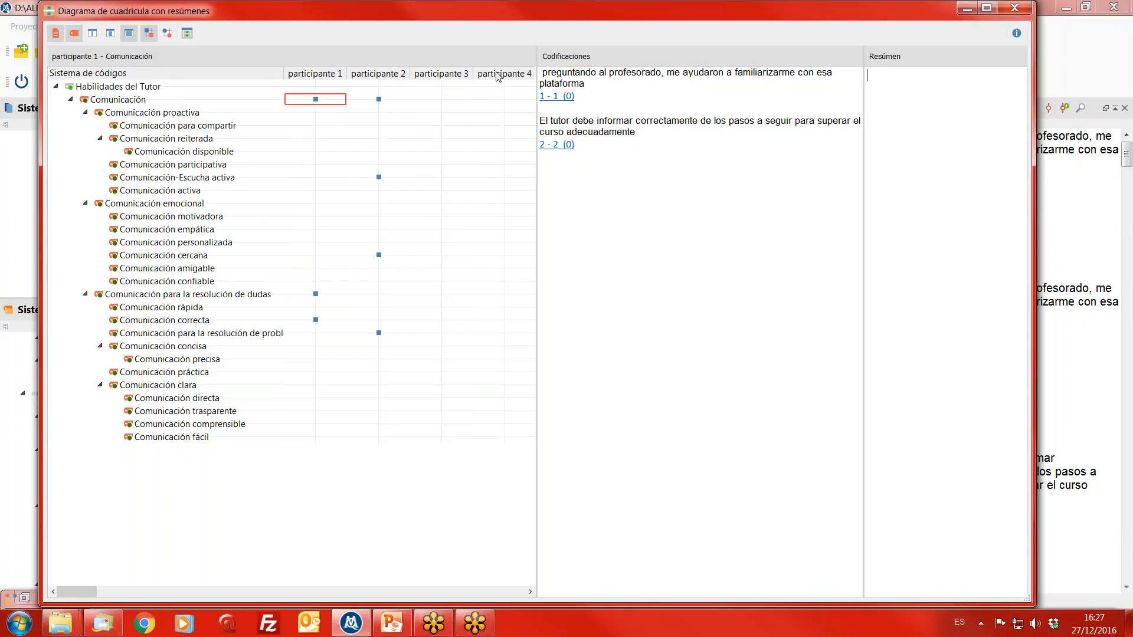
{"action": "mouse_move", "coordinate": [85, 590]}
{"action": "left_mouse_down"}
{"action": "mouse_move", "coordinate": [107, 586]}
{"action": "mouse_move", "coordinate": [79, 585]}
{"action": "left_mouse_up"}
- Write the summary "El papel del tutor es determinante en la formación online" for participante 1 under Comunicación
{"action": "left_click", "coordinate": [945, 129]}
{"action": "type", "text": "E"}
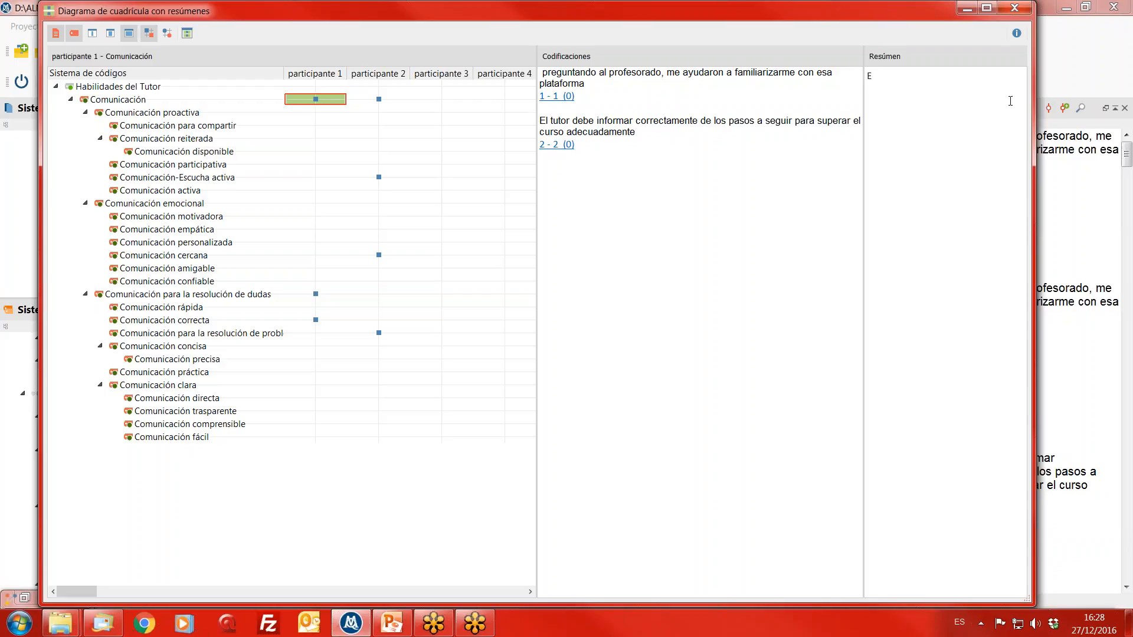
{"action": "type", "text": "l papel del tutor es determinante en la forma"}
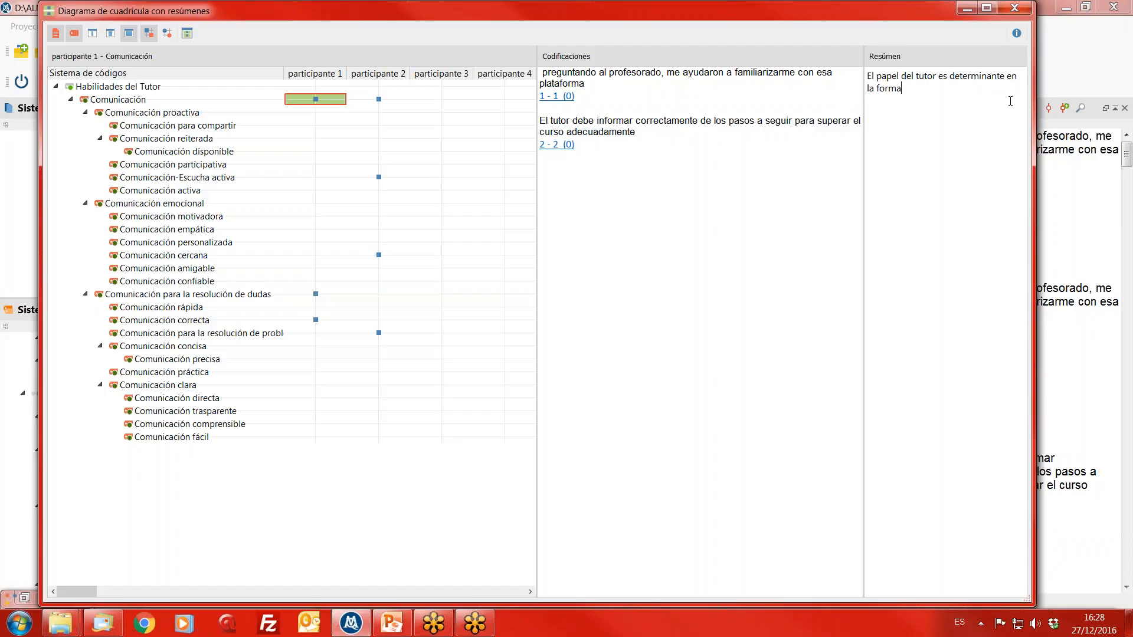
{"action": "type", "text": "ción online"}
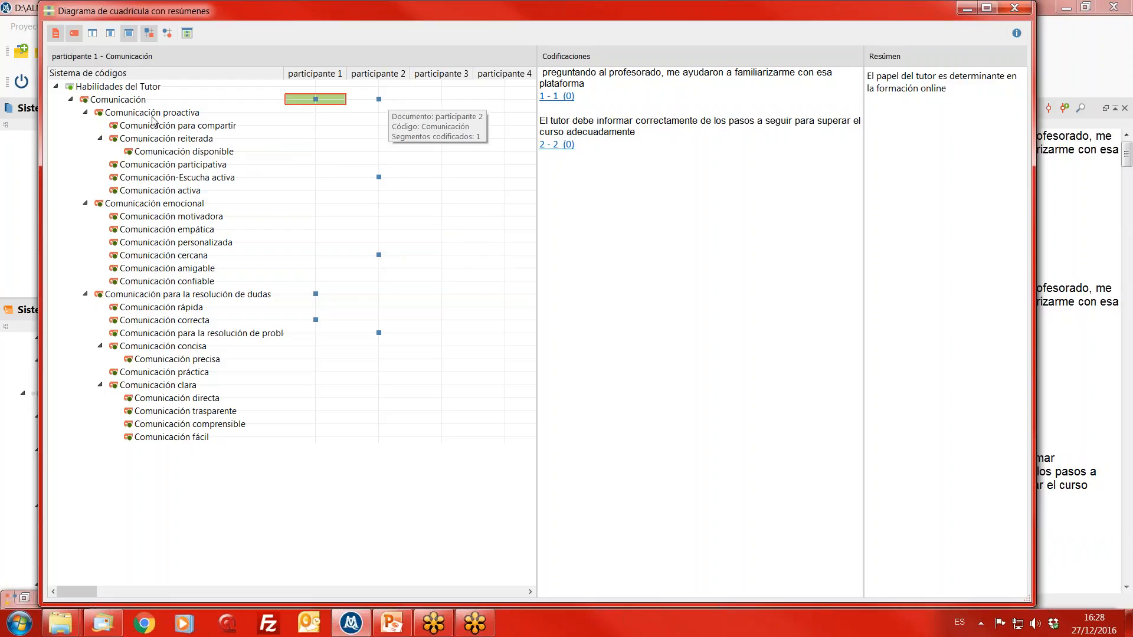
- Review the coded segments of participantes 2, 8 and 10 in the grid, including Comunicación participativa, Comunicación-Escucha activa and Comunicación reiterada
{"action": "left_click", "coordinate": [378, 99]}
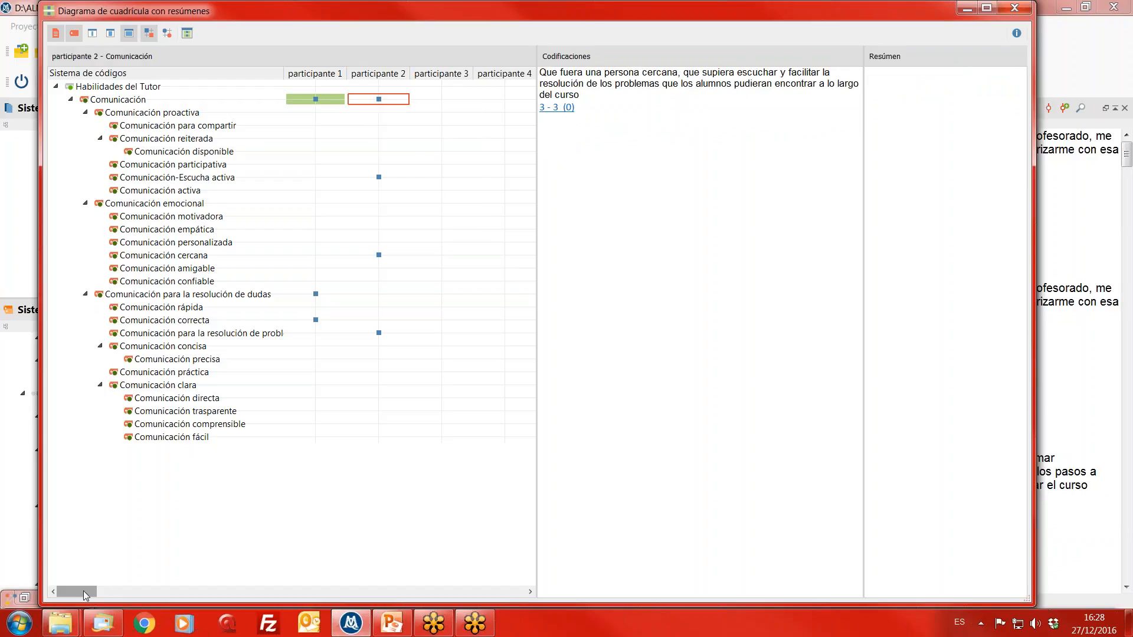
{"action": "left_click_drag", "start_coordinate": [83, 591], "coordinate": [116, 590]}
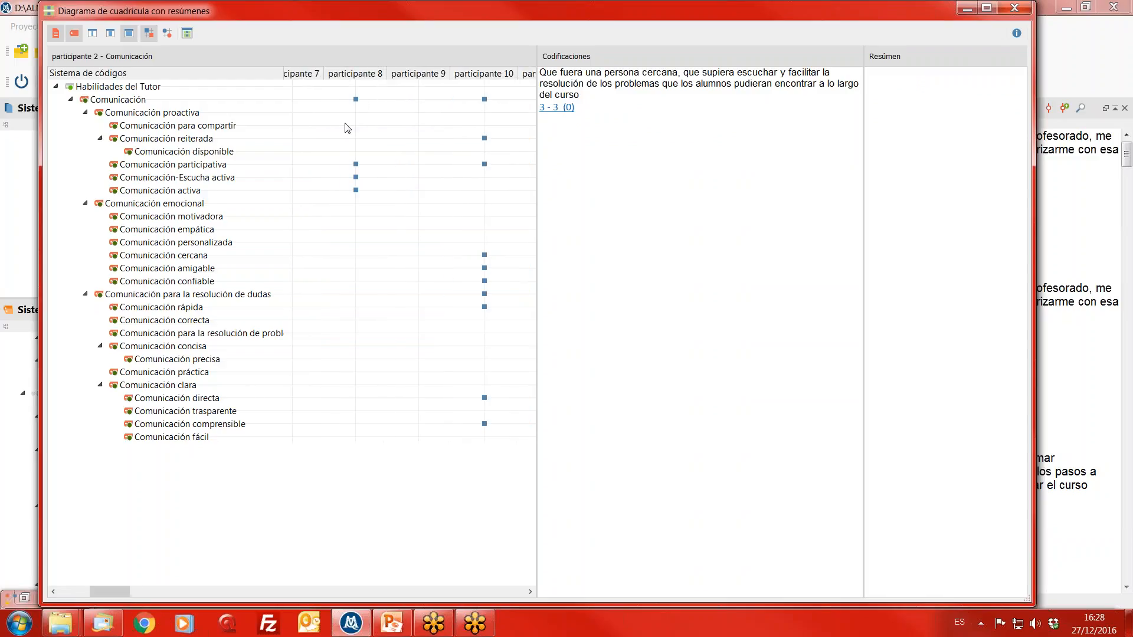
{"action": "left_click", "coordinate": [357, 100]}
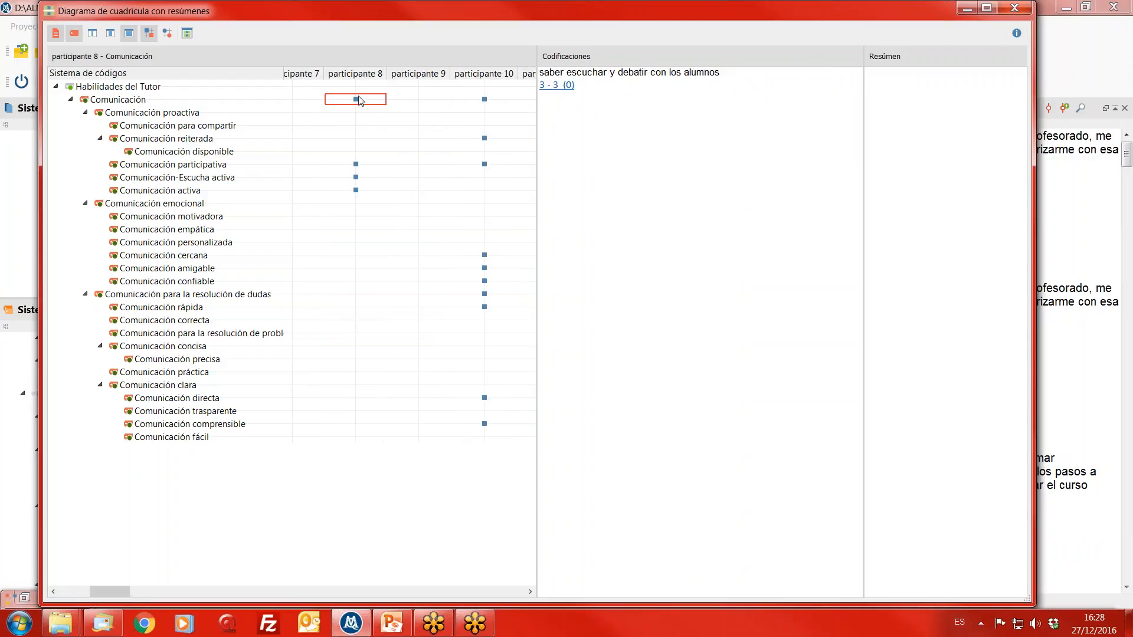
{"action": "left_click", "coordinate": [356, 165]}
{"action": "left_click", "coordinate": [359, 178]}
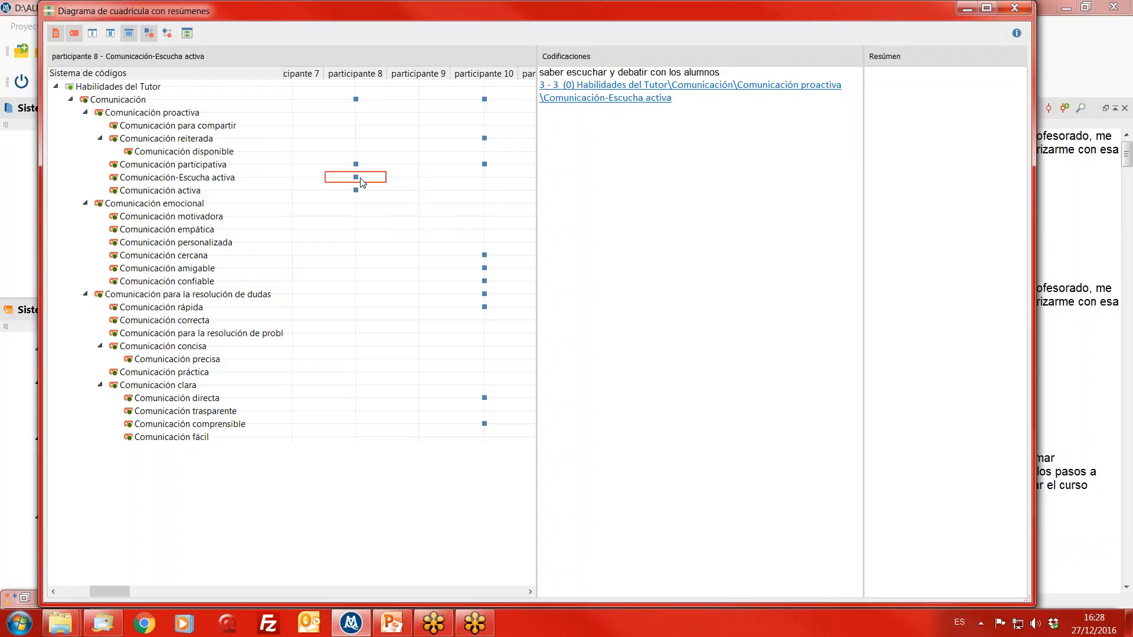
{"action": "left_click", "coordinate": [483, 167]}
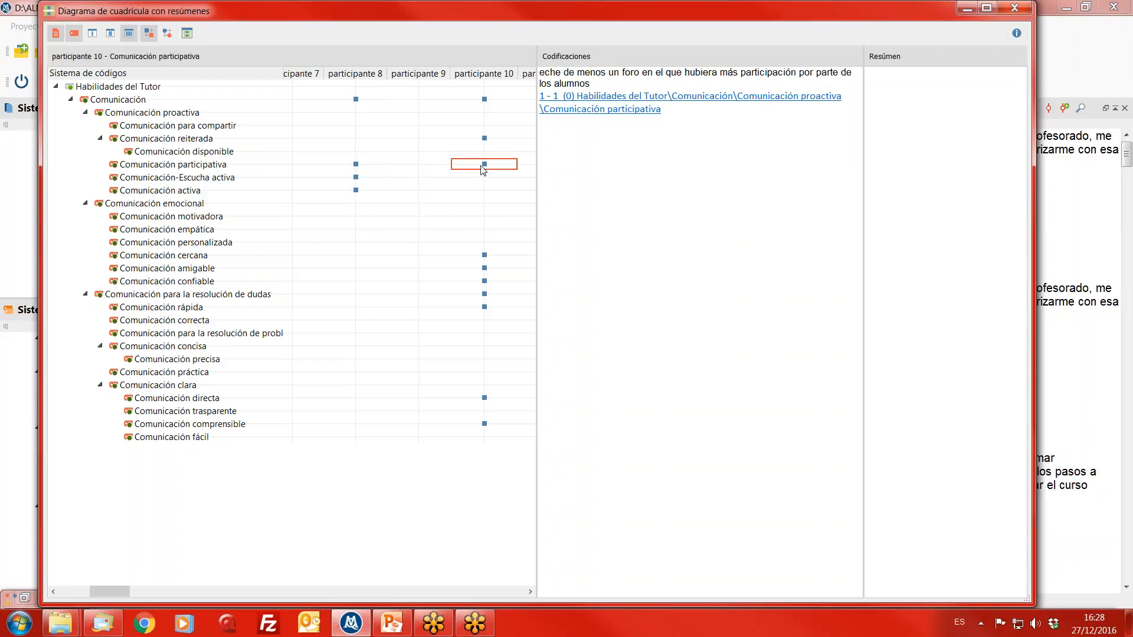
{"action": "left_click", "coordinate": [480, 139]}
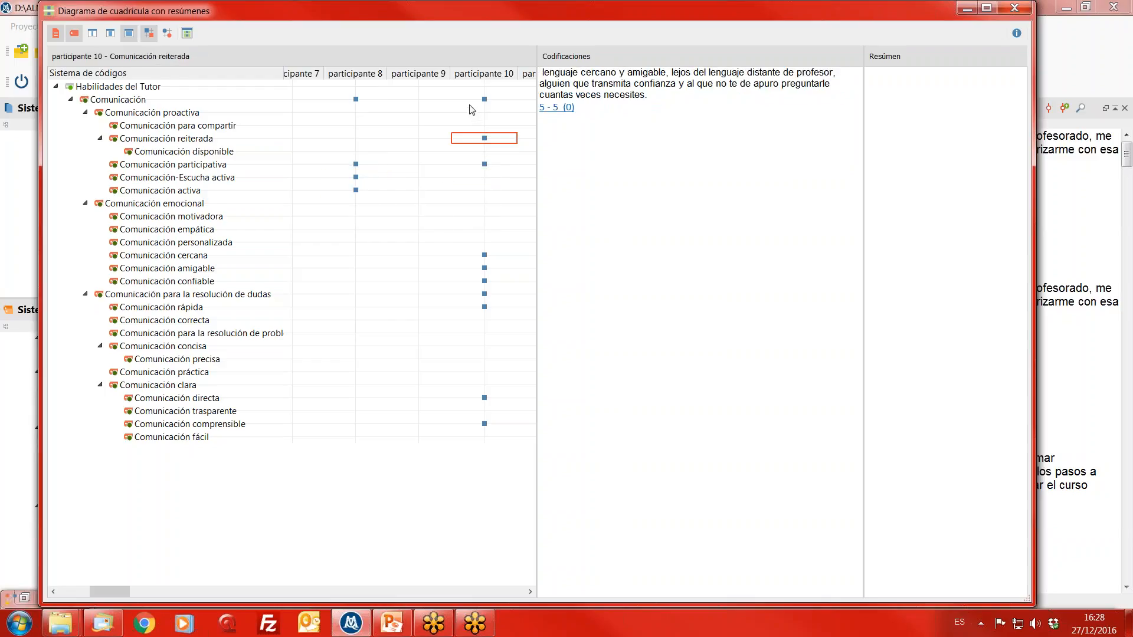
- Write the summary "inmediatez, cercanía, participación" for participante 10 under Comunicación
{"action": "left_click", "coordinate": [468, 106]}
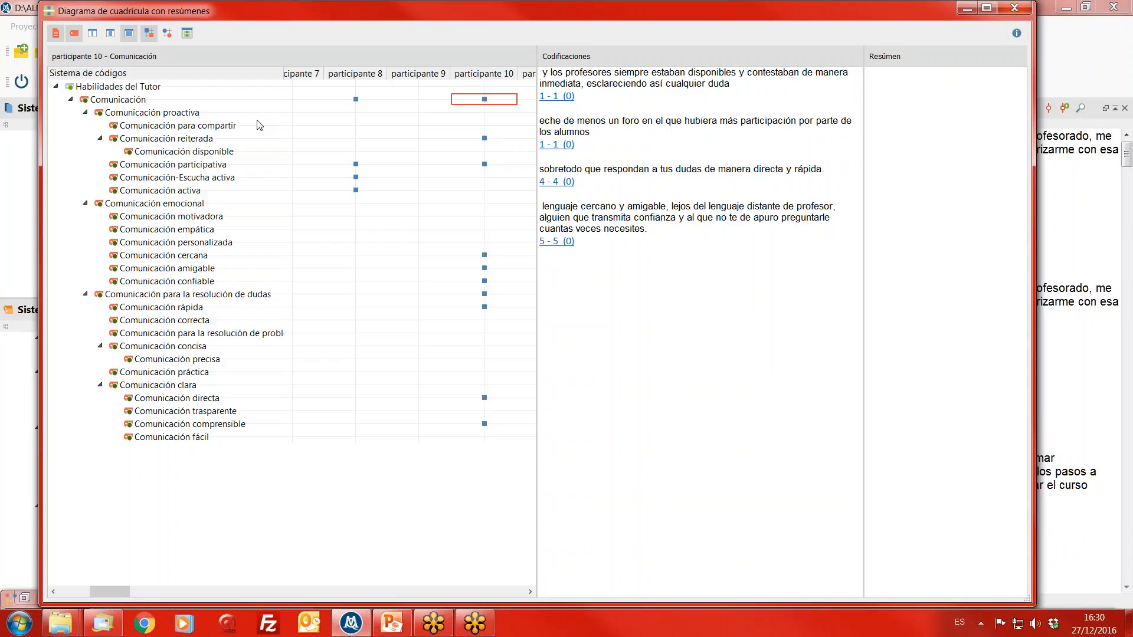
{"action": "type", "text": "inmediate"}
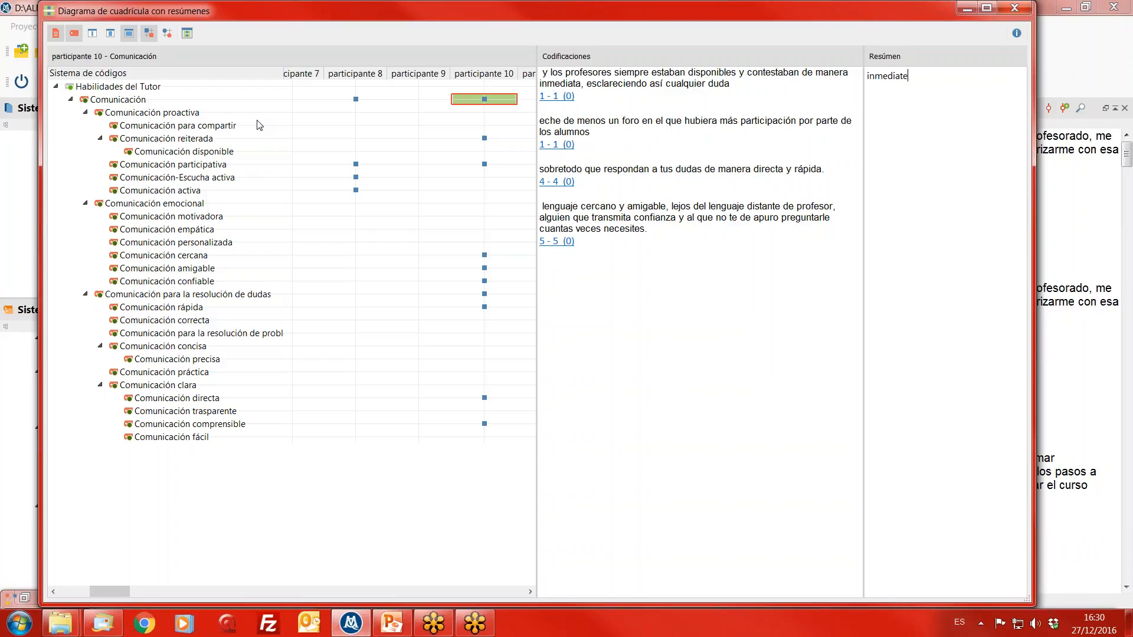
{"action": "type", "text": "z, cercanía, participación"}
- Open the summary tables (Tablas de resúmen) from the summary grid and reposition their window so the whole table is in view
{"action": "left_click_drag", "start_coordinate": [299, 21], "coordinate": [285, 88]}
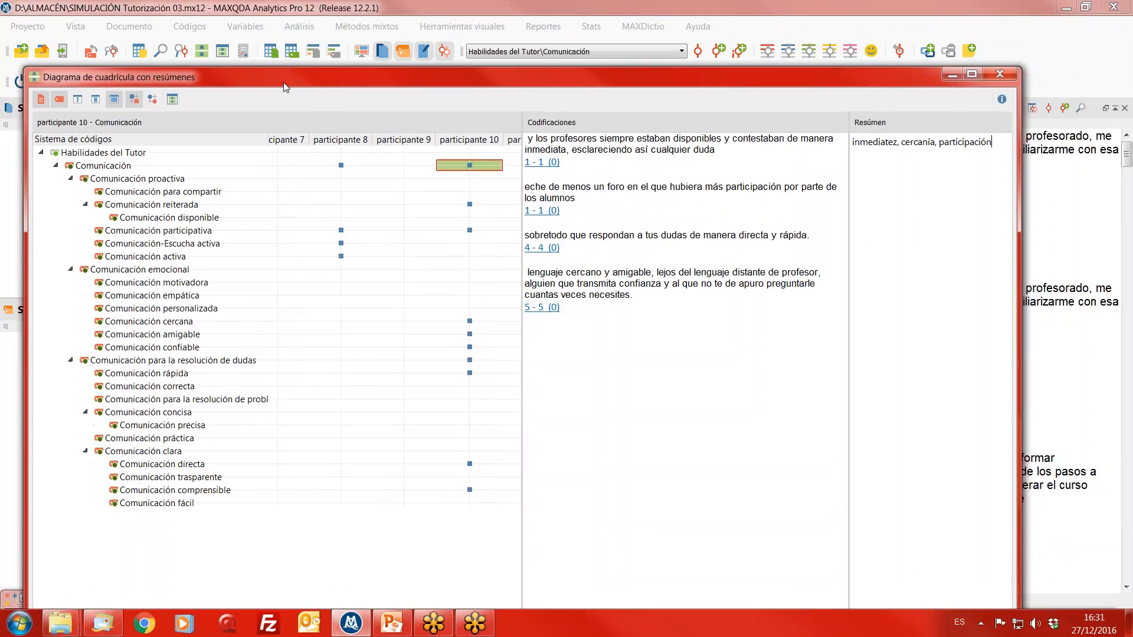
{"action": "left_click", "coordinate": [173, 100]}
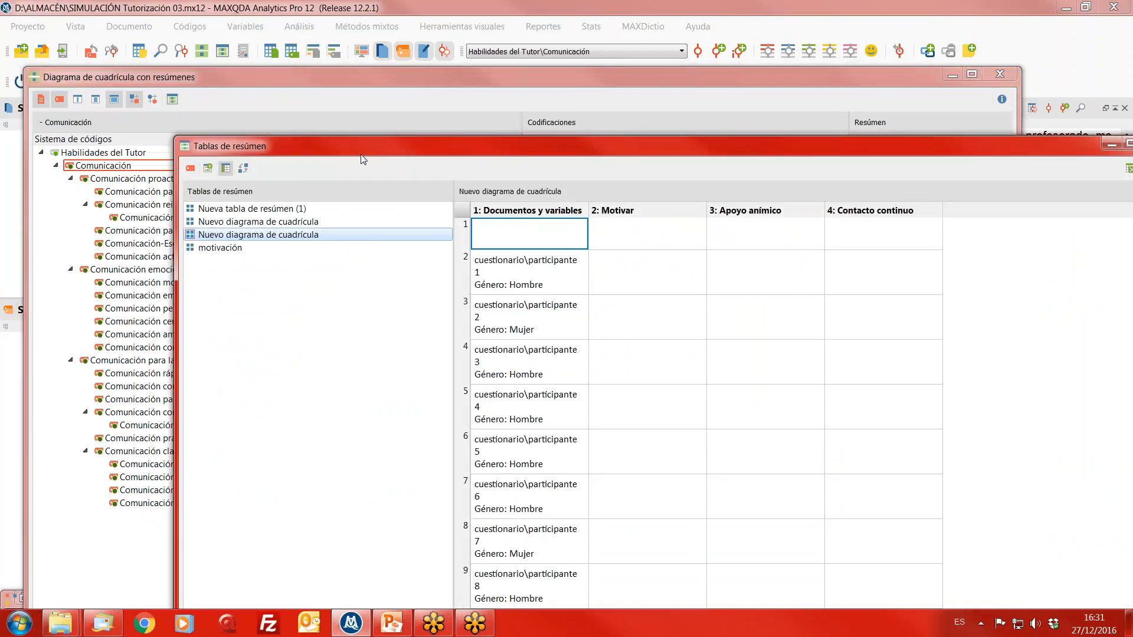
{"action": "left_click_drag", "start_coordinate": [361, 152], "coordinate": [240, 26]}
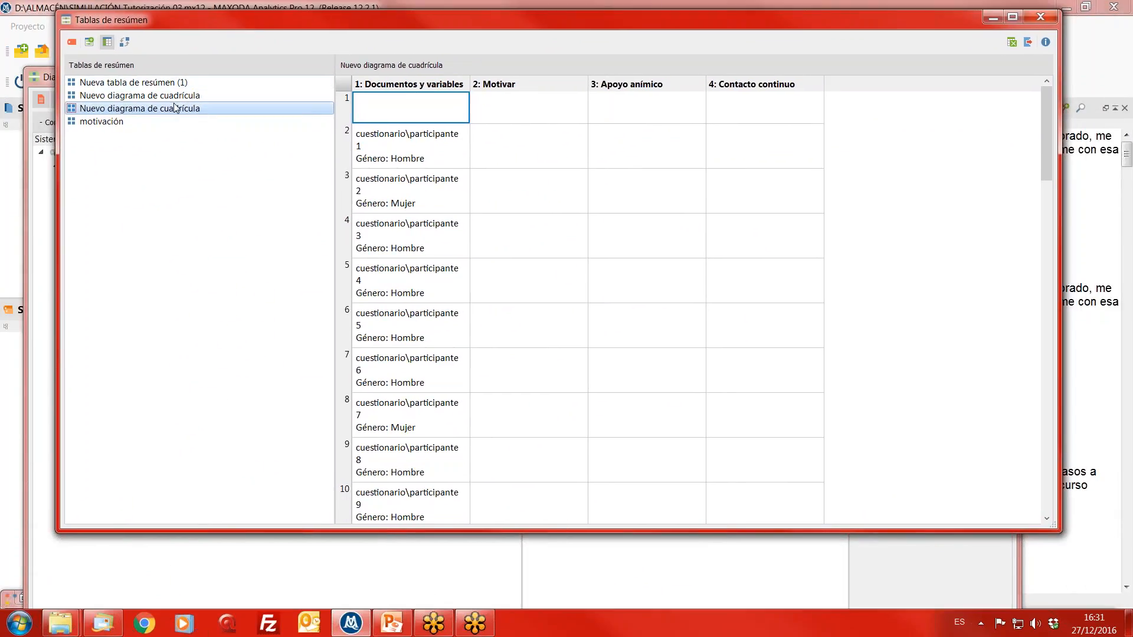
- Start a new summary table and add Comunicación, Comunicación proactiva and its subcodes from Comunicación para compartir through Comunicación-Escucha activa
{"action": "left_click", "coordinate": [88, 43]}
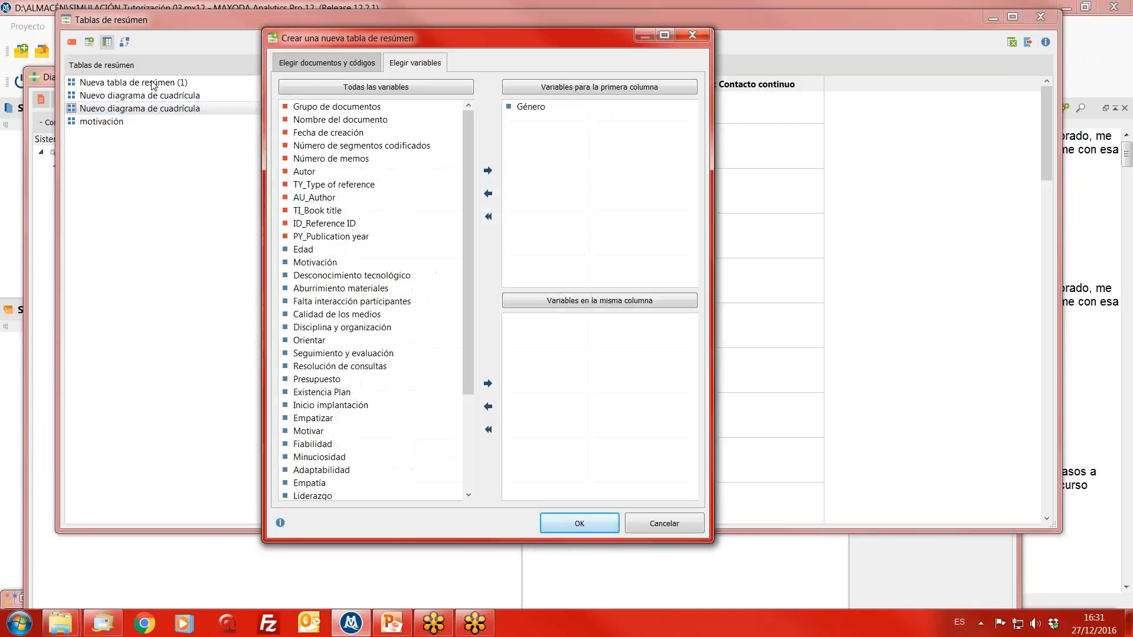
{"action": "left_click", "coordinate": [327, 64]}
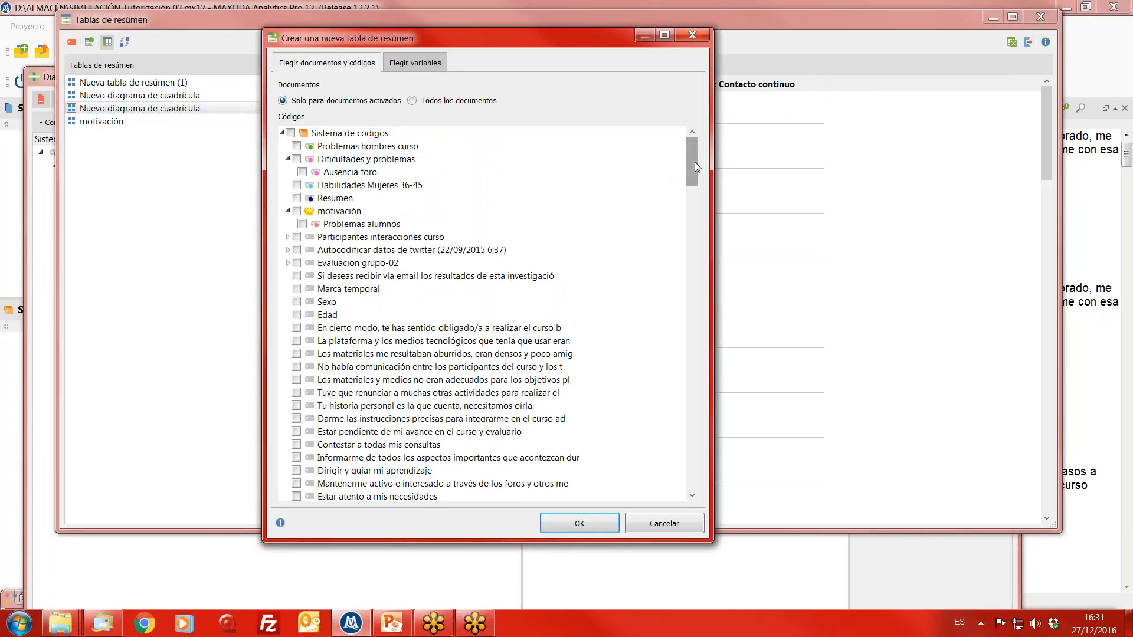
{"action": "left_click_drag", "start_coordinate": [695, 162], "coordinate": [730, 307]}
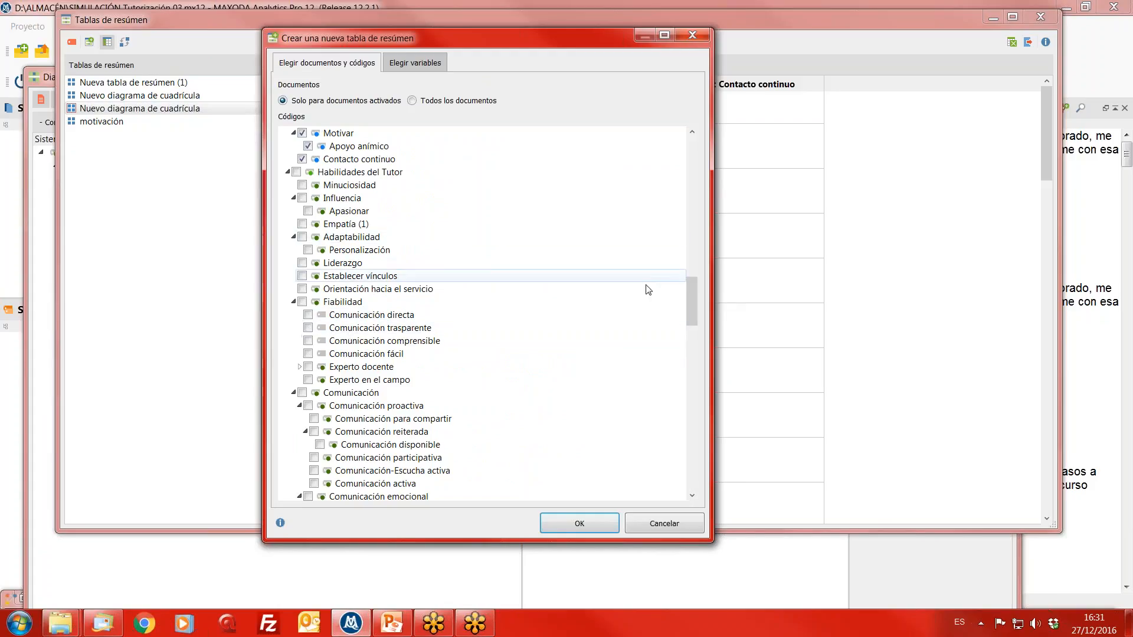
{"action": "left_click", "coordinate": [302, 393]}
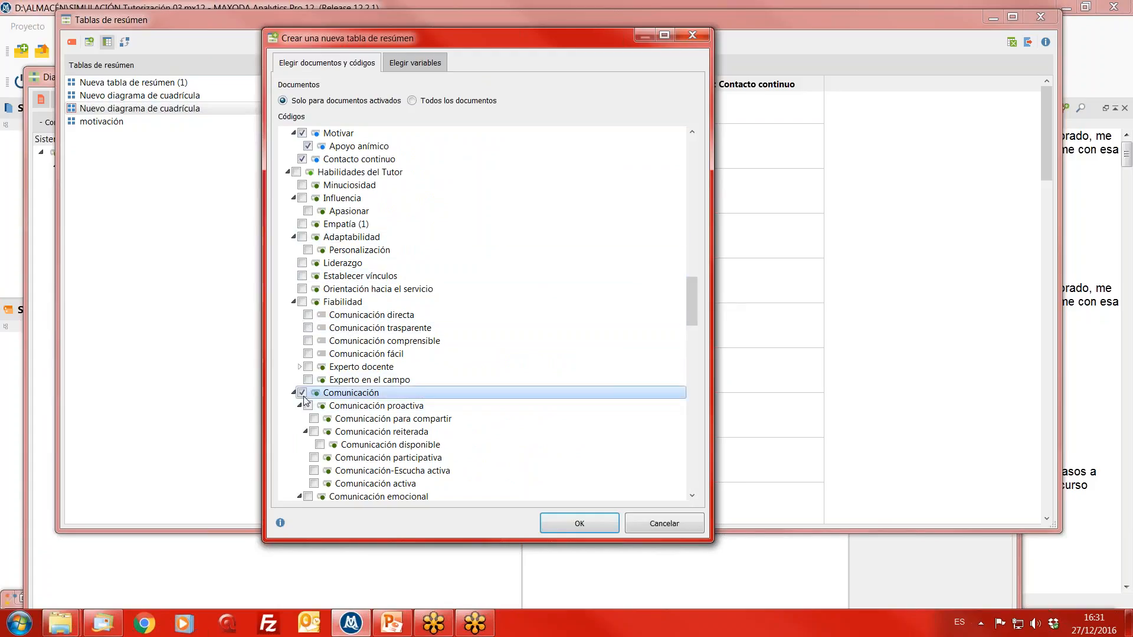
{"action": "left_click", "coordinate": [307, 406]}
{"action": "left_click", "coordinate": [314, 418]}
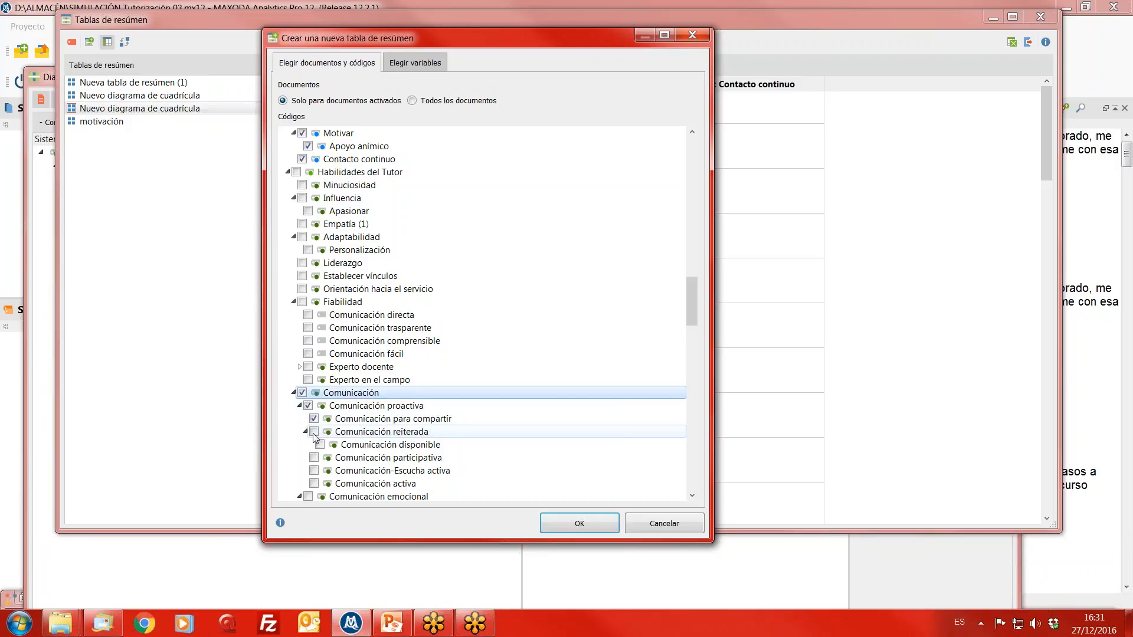
{"action": "left_click", "coordinate": [314, 431]}
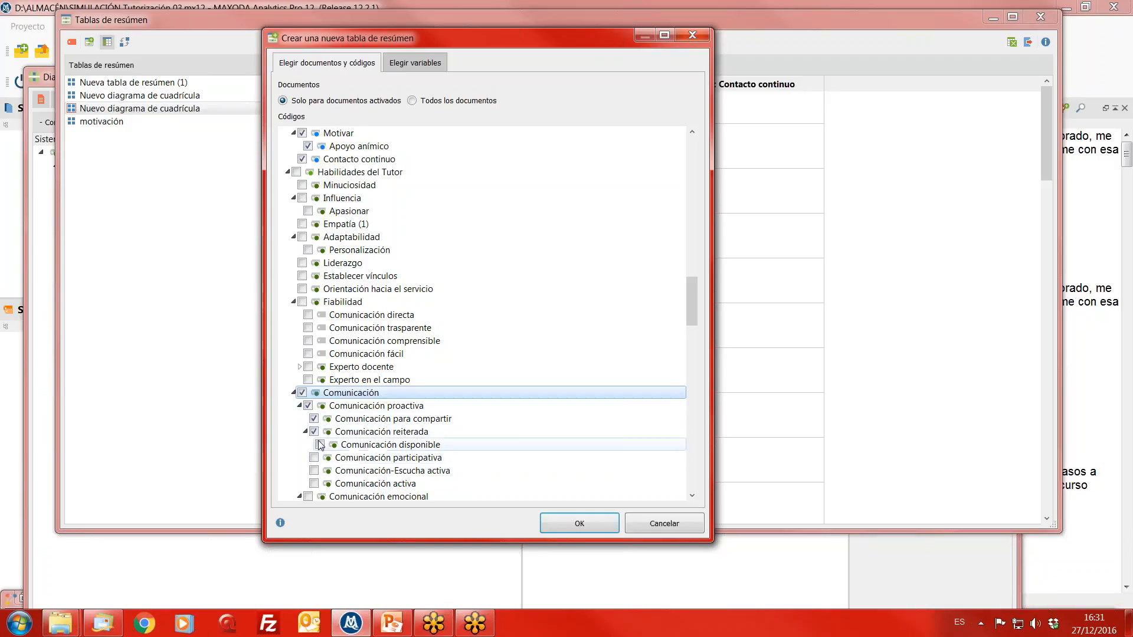
{"action": "left_click", "coordinate": [319, 444]}
{"action": "left_click", "coordinate": [314, 458]}
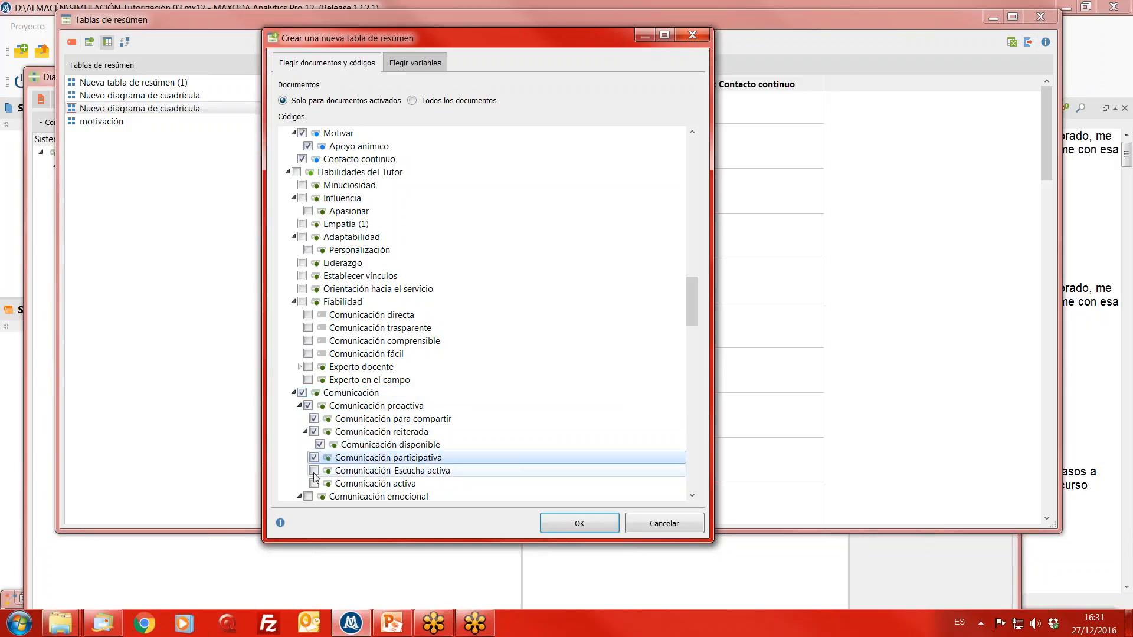
{"action": "left_click", "coordinate": [313, 471]}
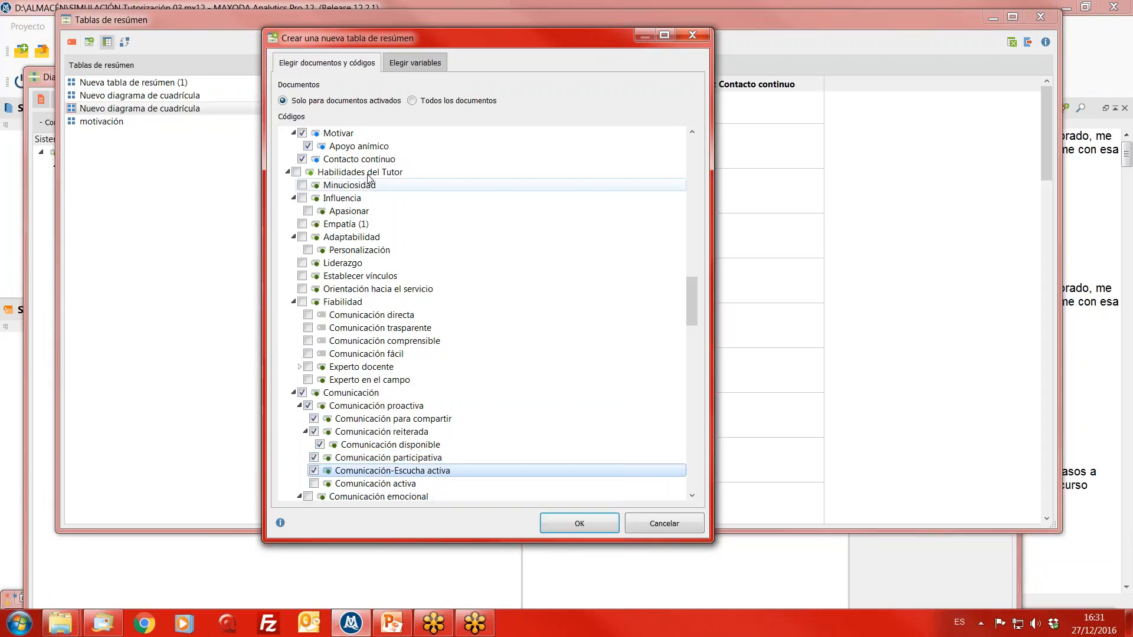
- Create the summary table, keeping Género as the variable for the first column
{"action": "mouse_move", "coordinate": [691, 302]}
{"action": "left_mouse_down"}
{"action": "mouse_move", "coordinate": [687, 194]}
{"action": "mouse_move", "coordinate": [691, 301]}
{"action": "left_mouse_up"}
{"action": "left_click", "coordinate": [415, 62]}
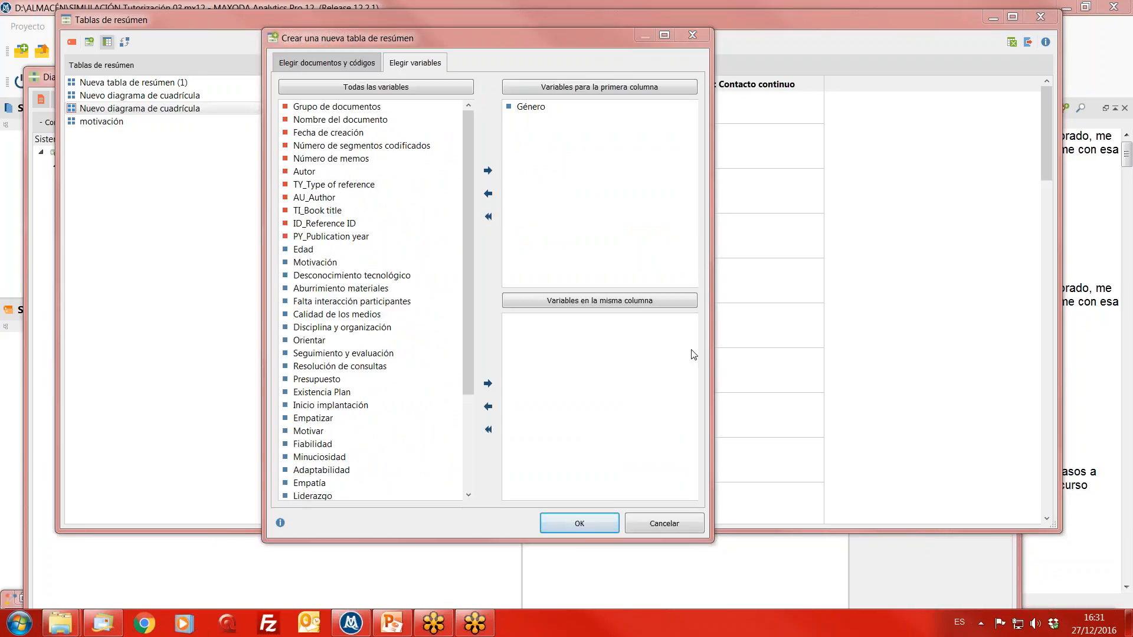
{"action": "left_click", "coordinate": [587, 529]}
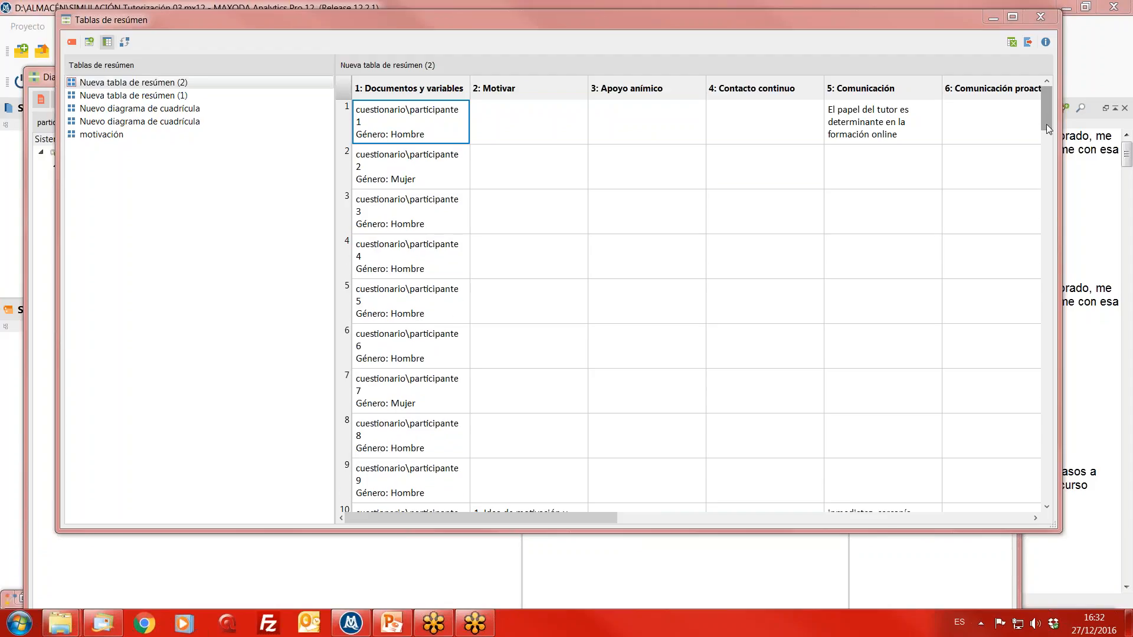
- Examine participante 10's Motivar and Comunicación summaries in the new summary table, and minimize the summary table and summary grid windows
{"action": "left_click_drag", "start_coordinate": [1046, 124], "coordinate": [1043, 160]}
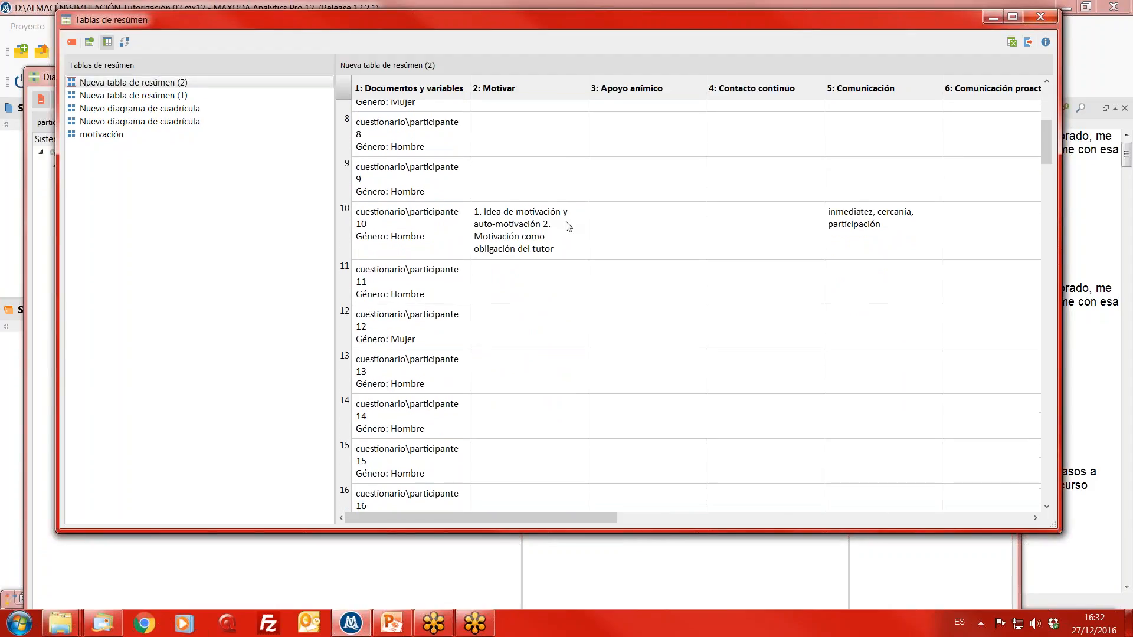
{"action": "left_click", "coordinate": [889, 243]}
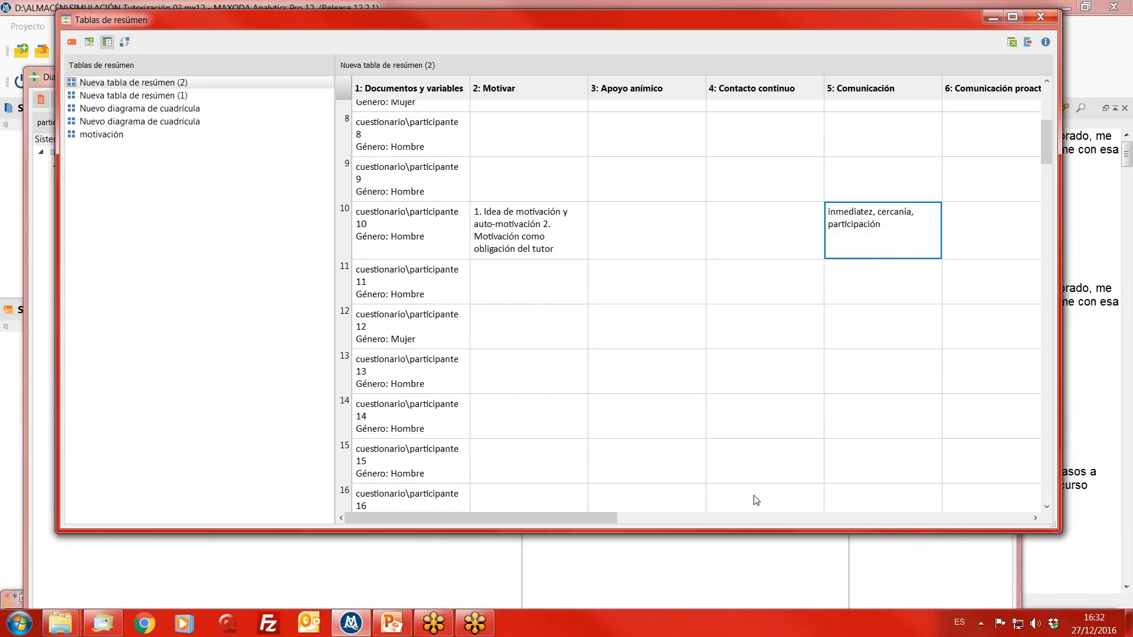
{"action": "key", "text": "alt+Tab"}
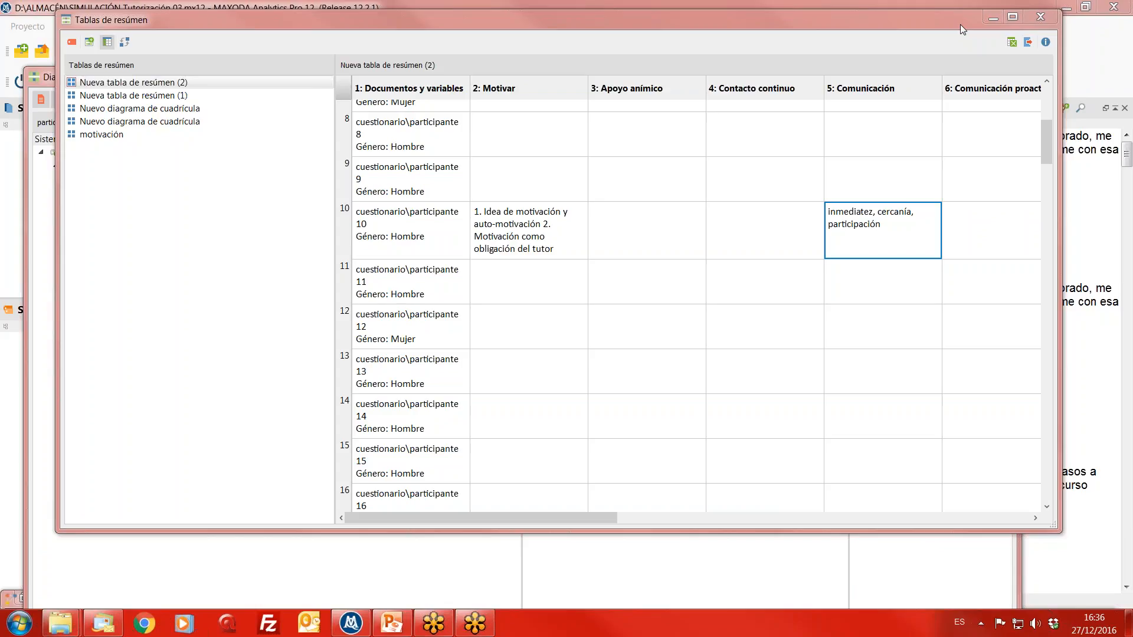
{"action": "left_click", "coordinate": [992, 18]}
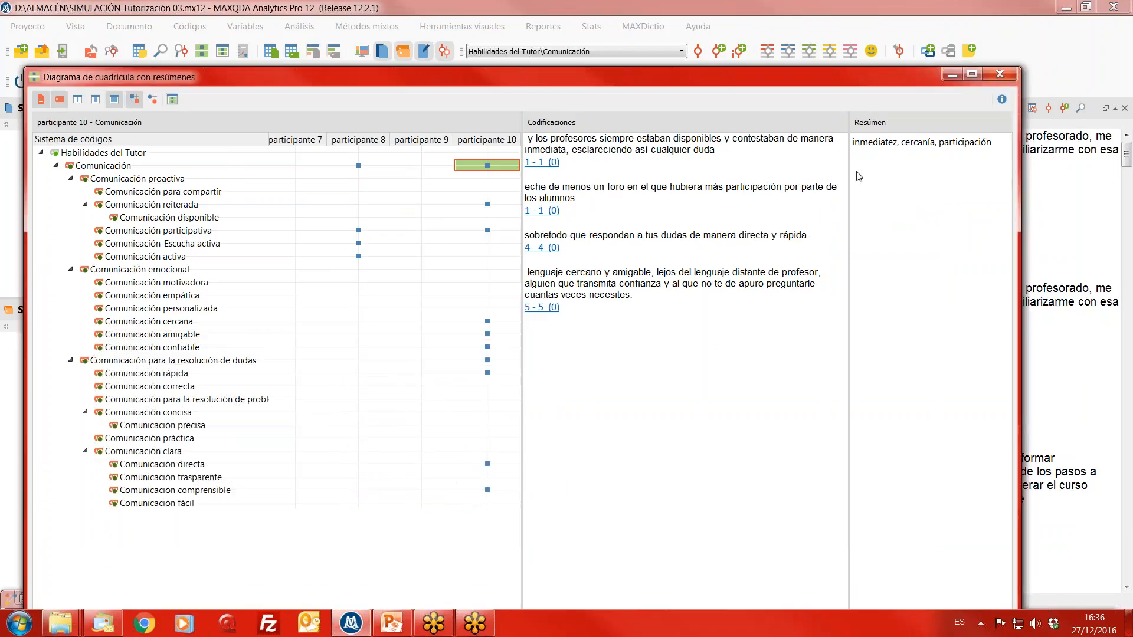
{"action": "left_click", "coordinate": [951, 75]}
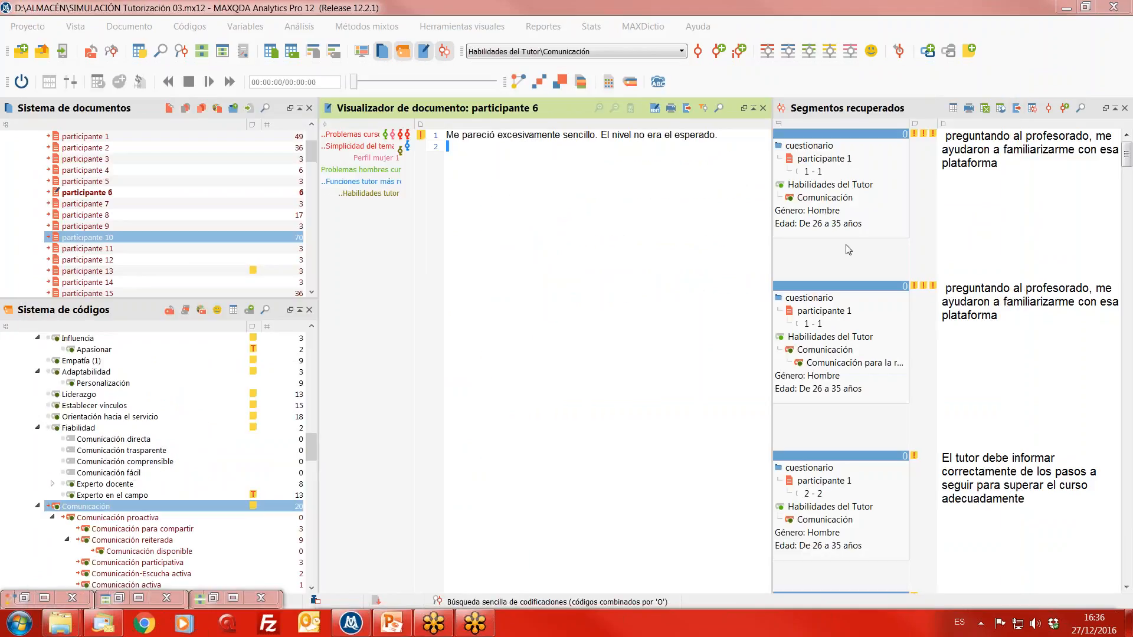
- Restore the MAXMapas window, review the whole Modelo de un caso map for participante 10, and close it
{"action": "left_click", "coordinate": [466, 28]}
{"action": "left_click", "coordinate": [485, 46]}
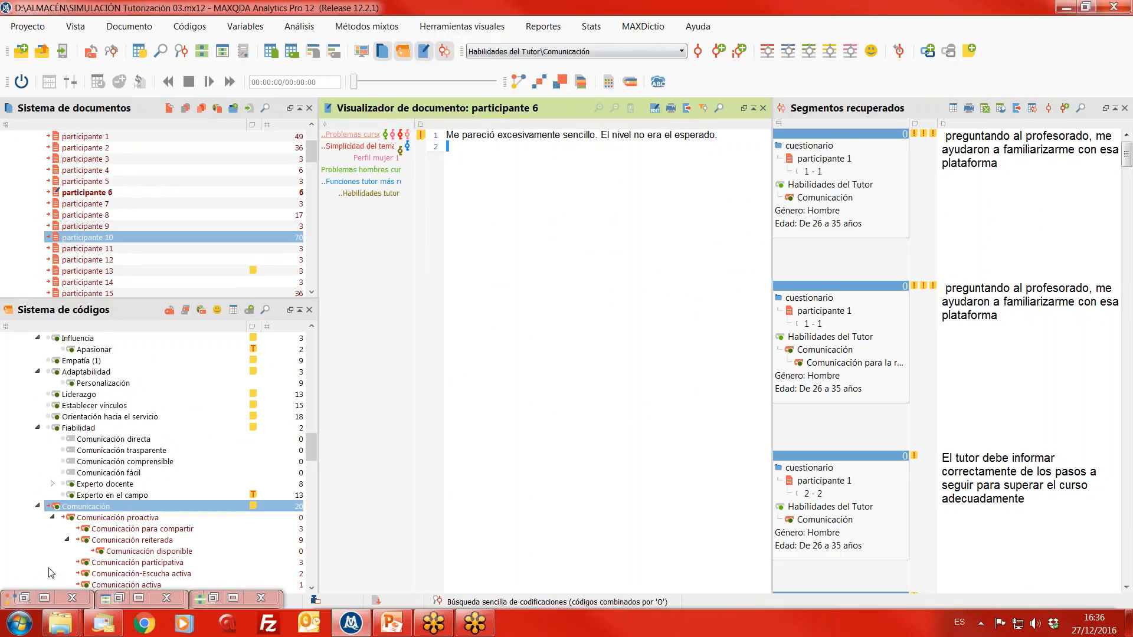
{"action": "left_click", "coordinate": [24, 597]}
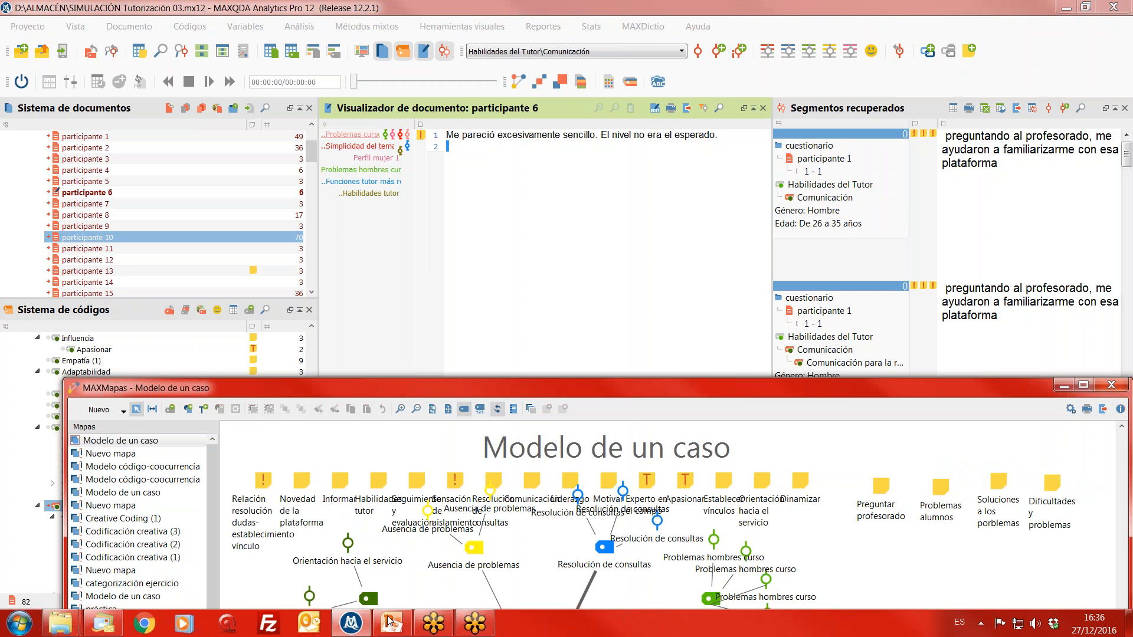
{"action": "left_click_drag", "start_coordinate": [982, 388], "coordinate": [1026, 17]}
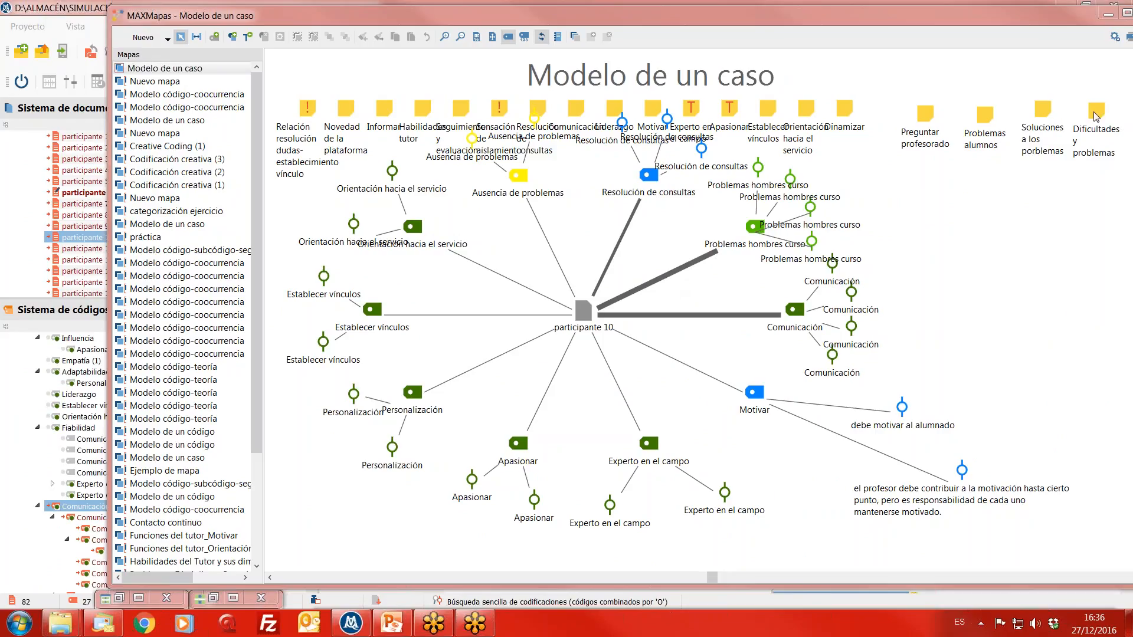
{"action": "left_click", "coordinate": [1106, 15]}
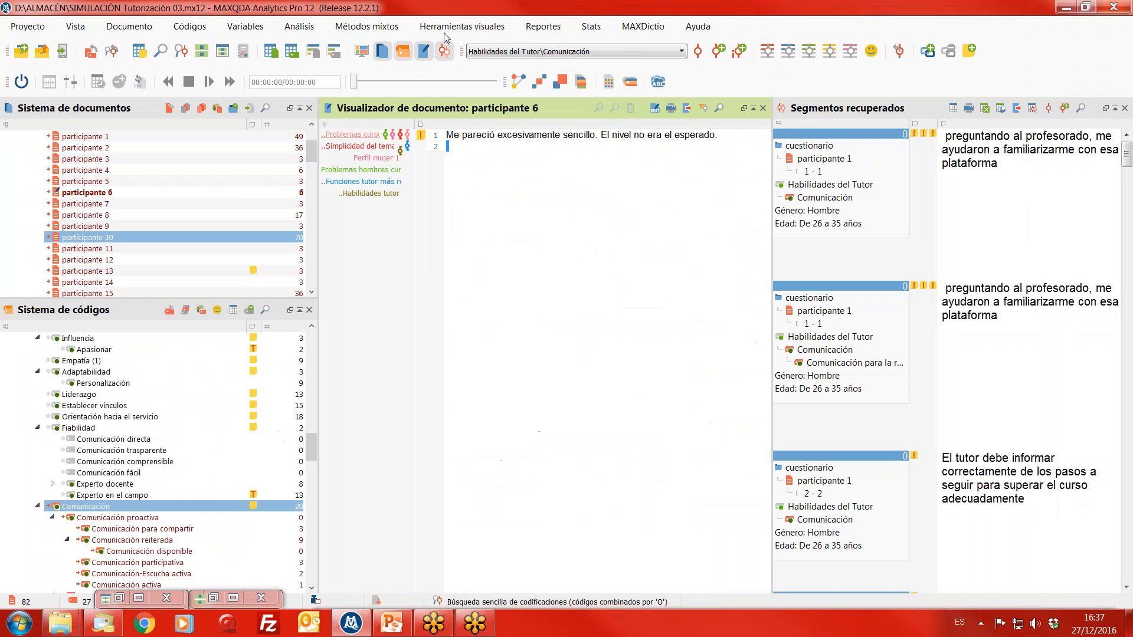
- Open the code matrix (Visualizador de la matriz de códigos) by Documentos for activated documents and codes only, and fit its window to the screen
{"action": "left_click", "coordinate": [450, 28]}
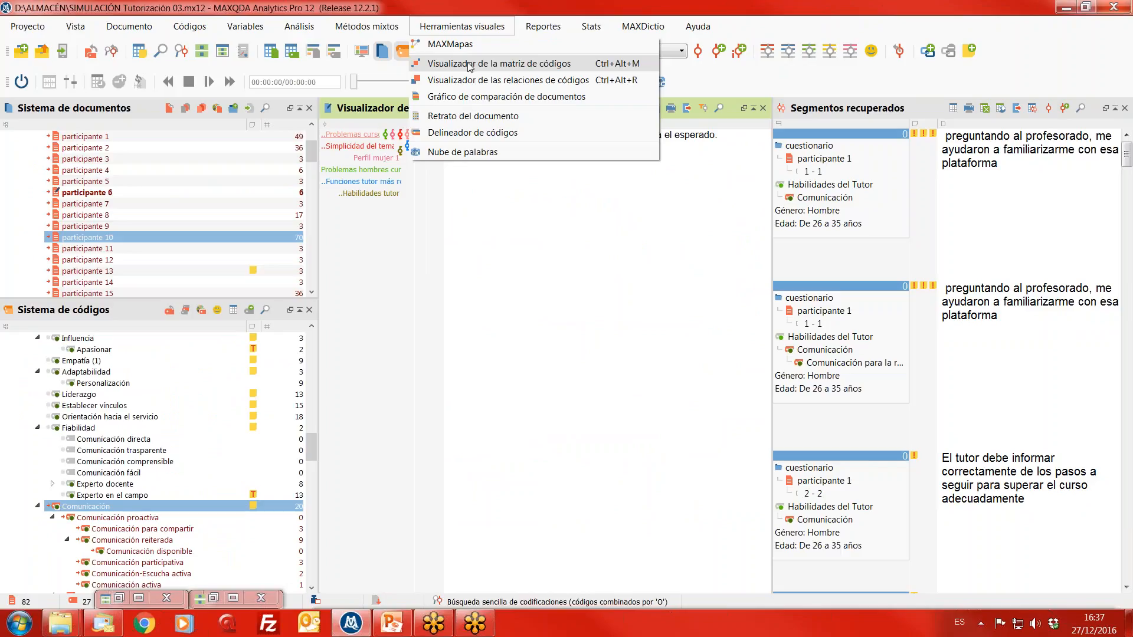
{"action": "left_click", "coordinate": [470, 64]}
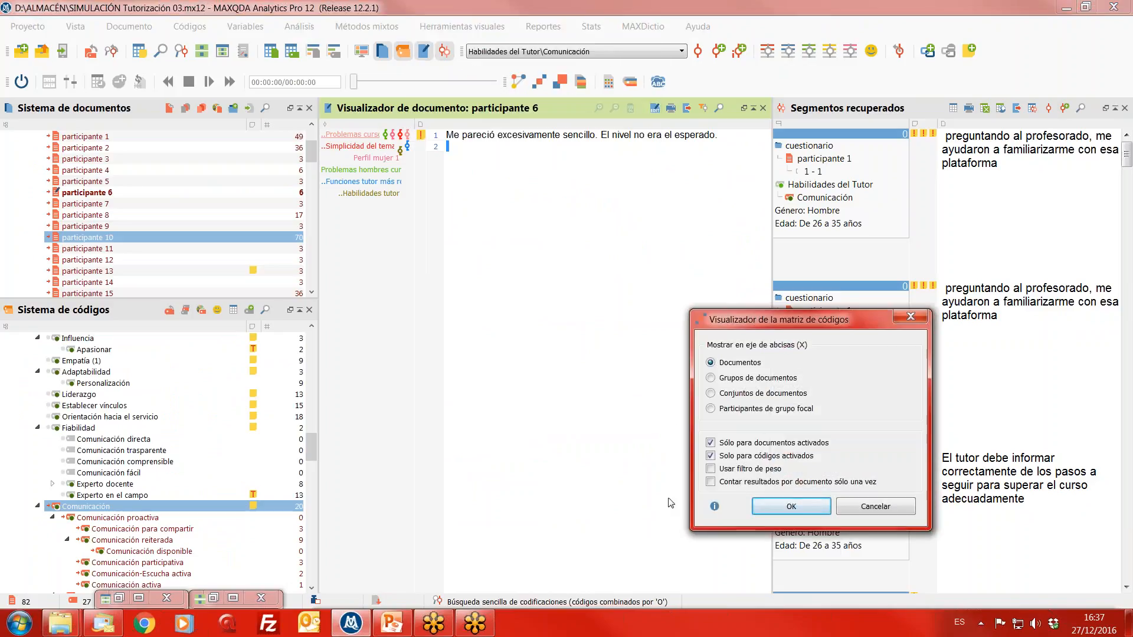
{"action": "left_click", "coordinate": [791, 507]}
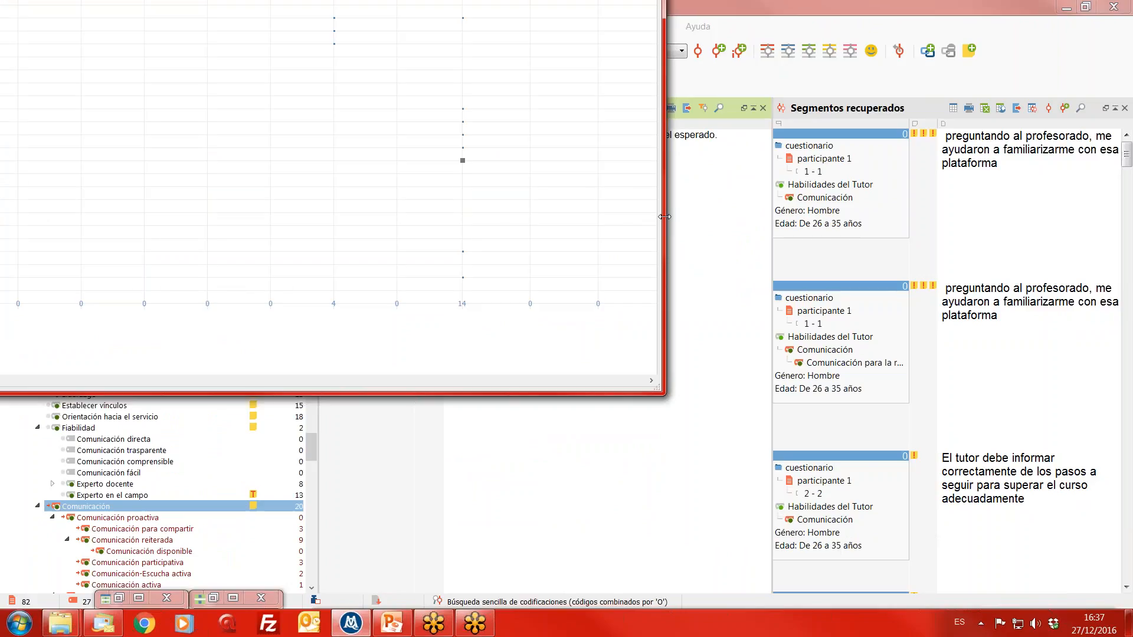
{"action": "left_click_drag", "start_coordinate": [665, 218], "coordinate": [938, 320]}
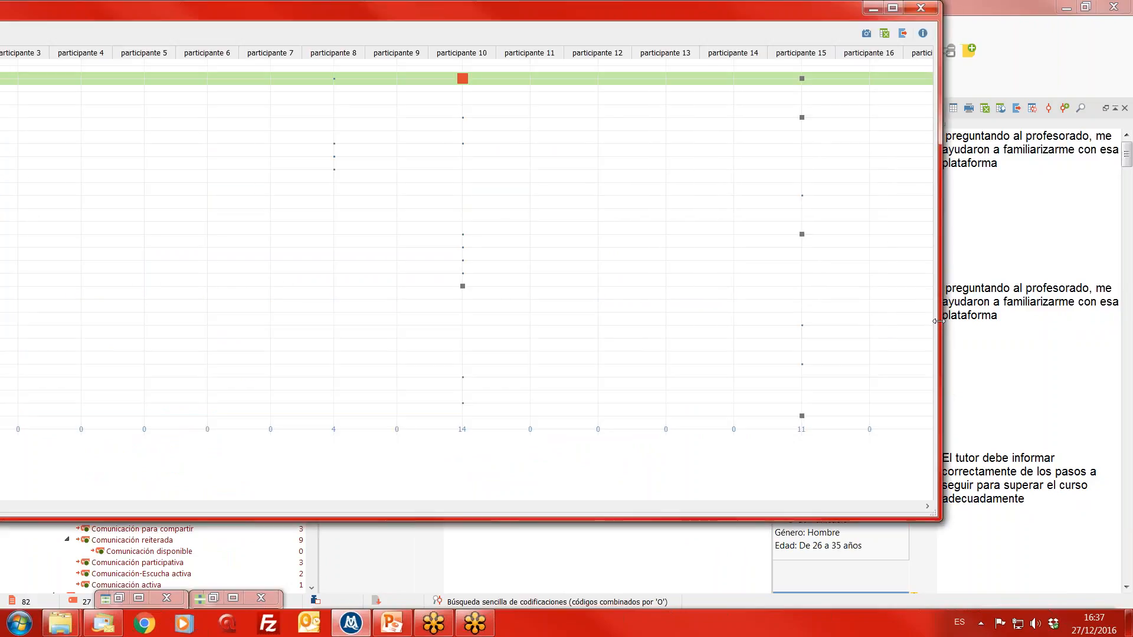
{"action": "left_click_drag", "start_coordinate": [484, 10], "coordinate": [882, 35]}
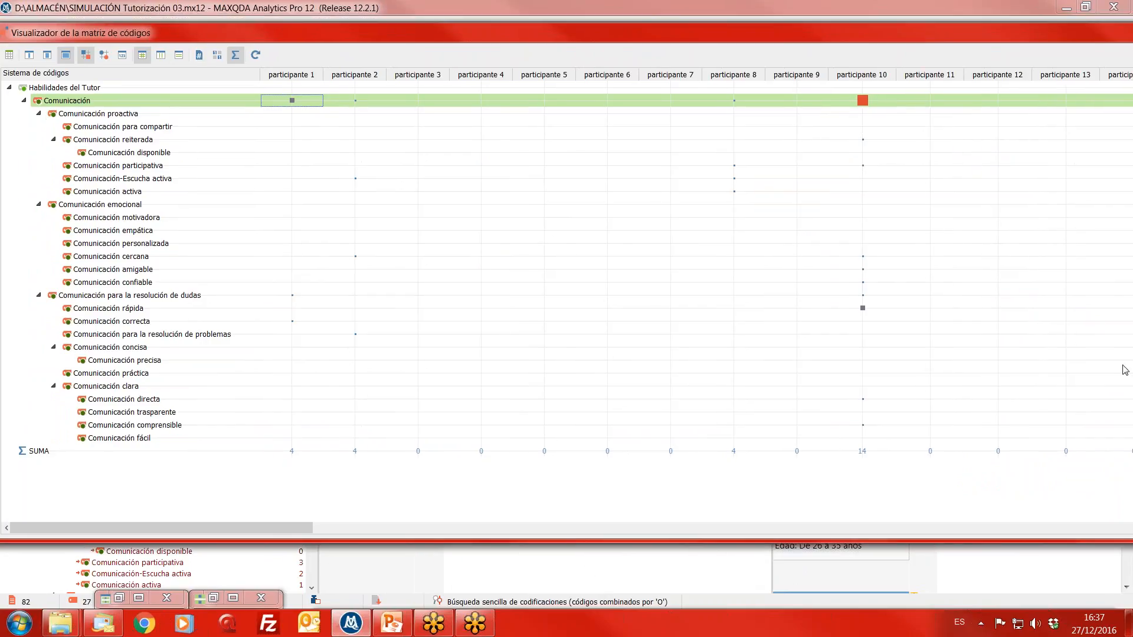
{"action": "left_click_drag", "start_coordinate": [1132, 413], "coordinate": [1111, 437]}
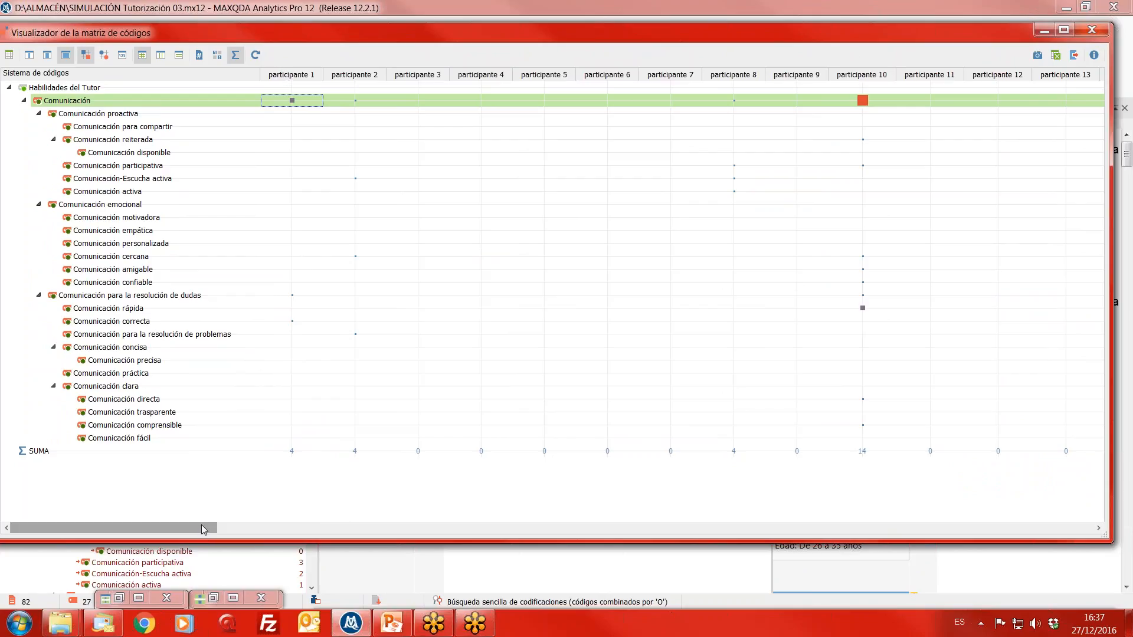
- Examine how the Comunicación codes are distributed across the participants in the matrix, comparing participante 10 with the others, and close the matrix
{"action": "left_click_drag", "start_coordinate": [202, 529], "coordinate": [291, 532]}
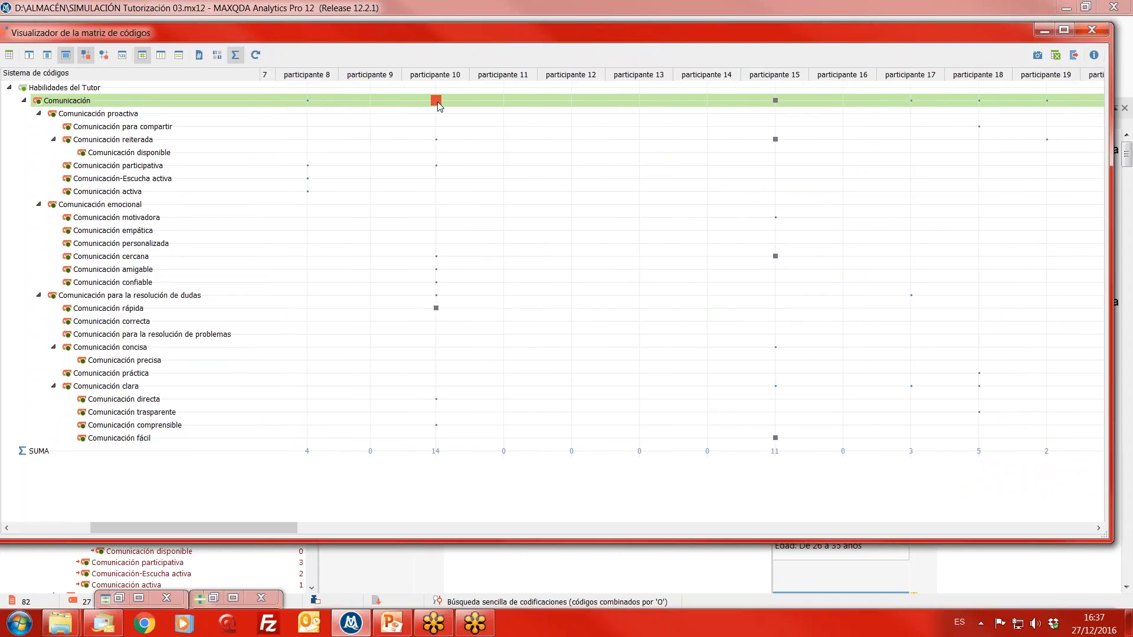
{"action": "mouse_move", "coordinate": [439, 105]}
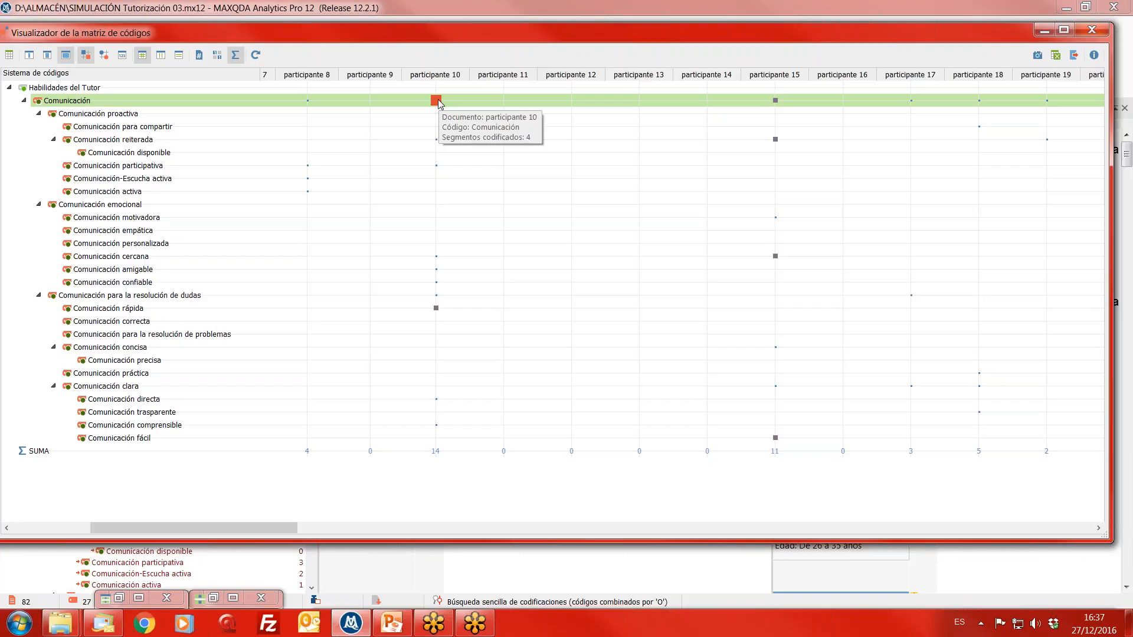
{"action": "mouse_move", "coordinate": [437, 310]}
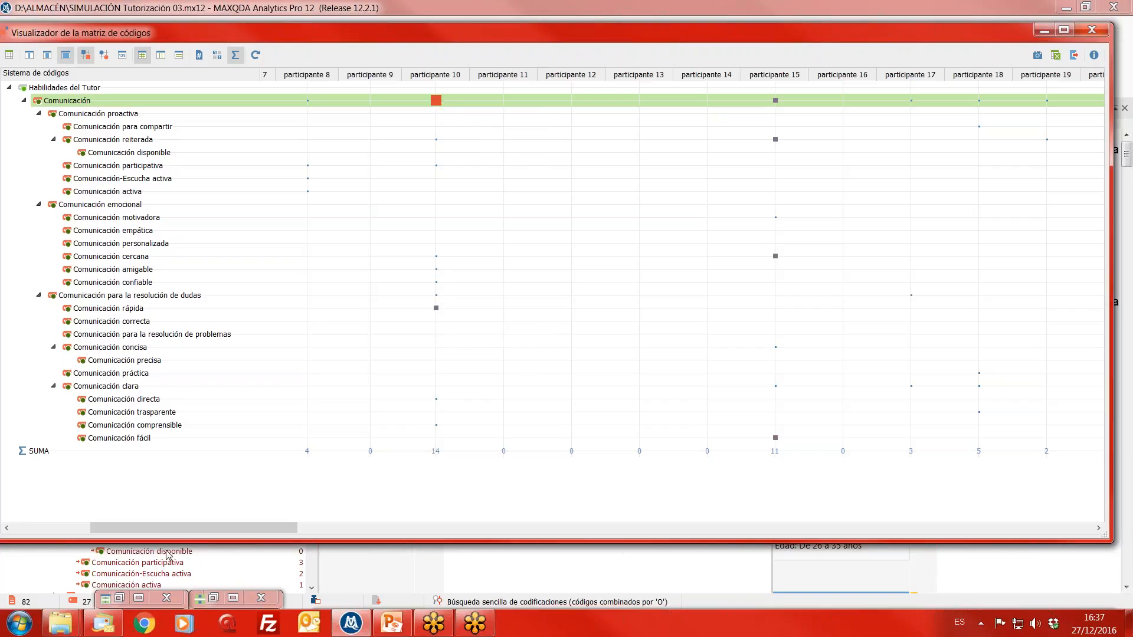
{"action": "left_click_drag", "start_coordinate": [179, 535], "coordinate": [240, 554]}
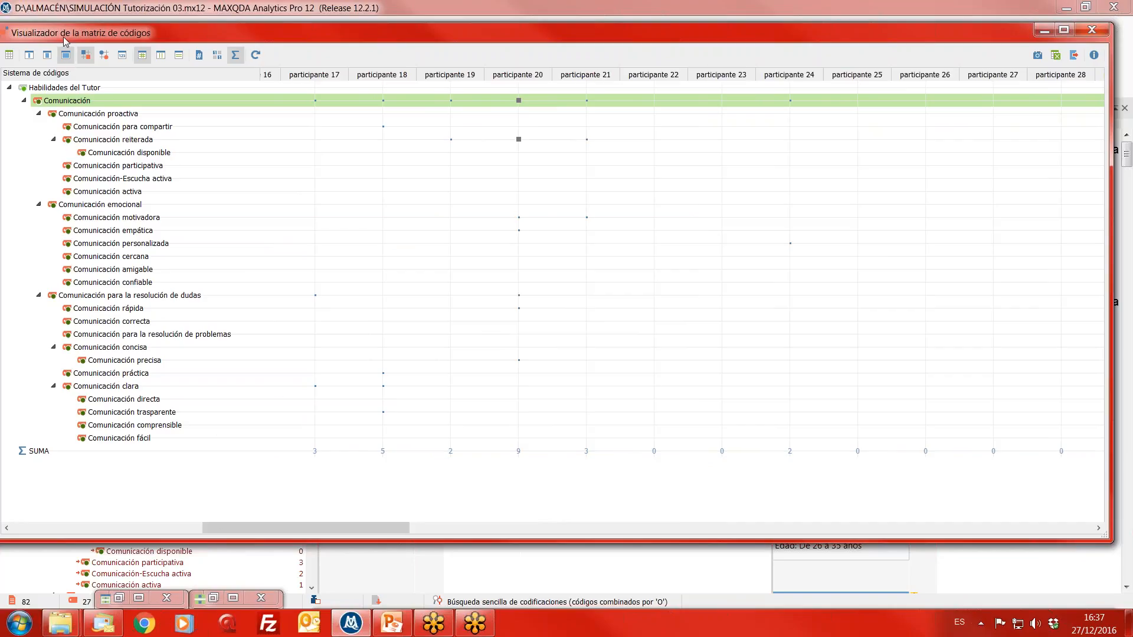
{"action": "left_click_drag", "start_coordinate": [198, 37], "coordinate": [432, 20]}
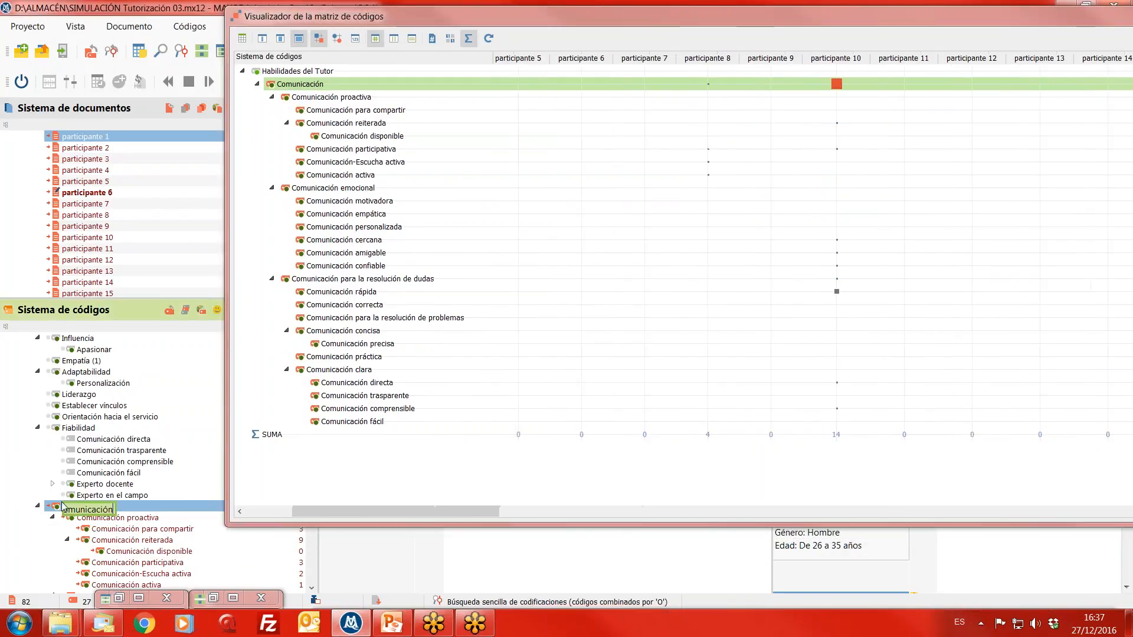
{"action": "scroll", "coordinate": [74, 509], "scroll_direction": "down", "scroll_amount": 3}
{"action": "scroll", "coordinate": [75, 504], "scroll_direction": "up", "scroll_amount": 2}
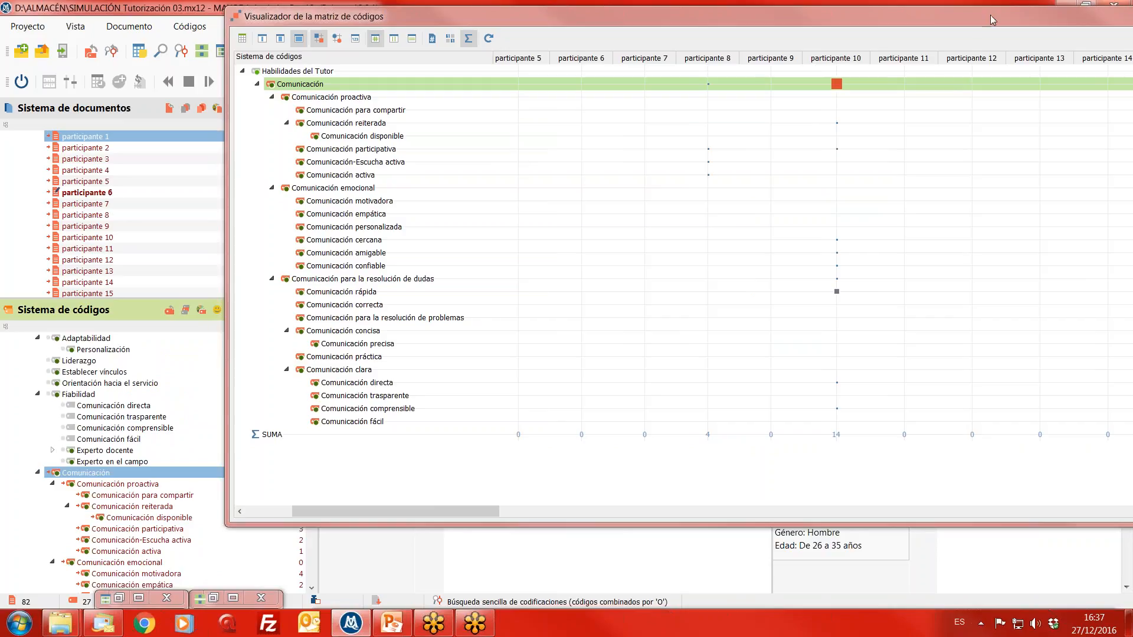
{"action": "left_click_drag", "start_coordinate": [992, 21], "coordinate": [782, 23]}
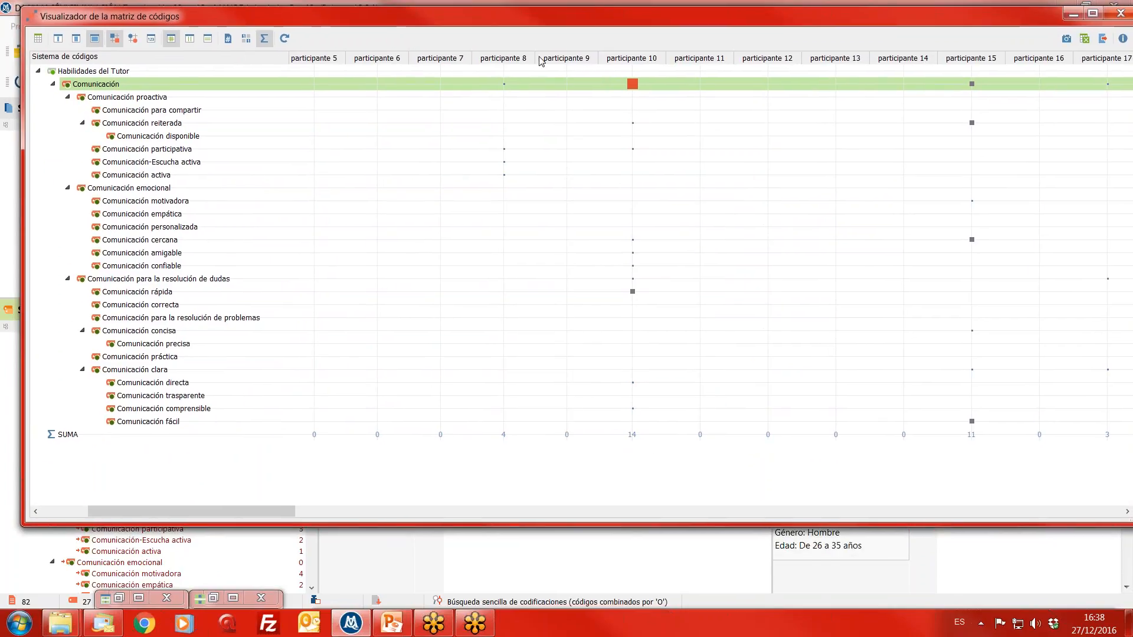
{"action": "left_click", "coordinate": [1114, 16]}
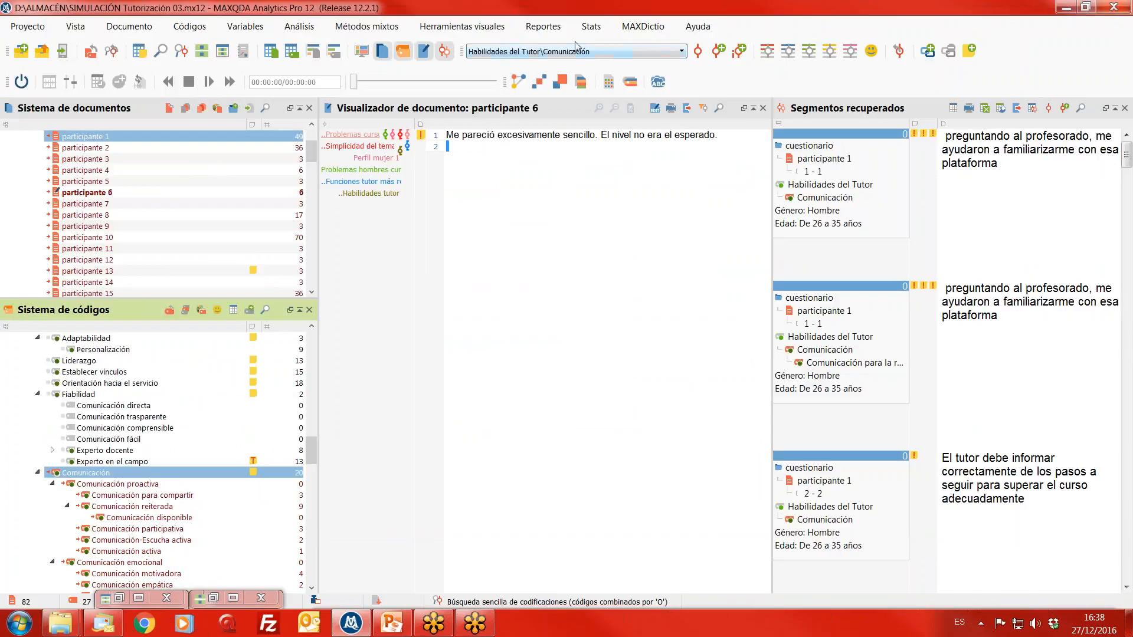
- Create a code relations matrix with activated codes on Y, all codes on X and Co-ocurrencia de códigos, for activated documents only
{"action": "left_click", "coordinate": [492, 31]}
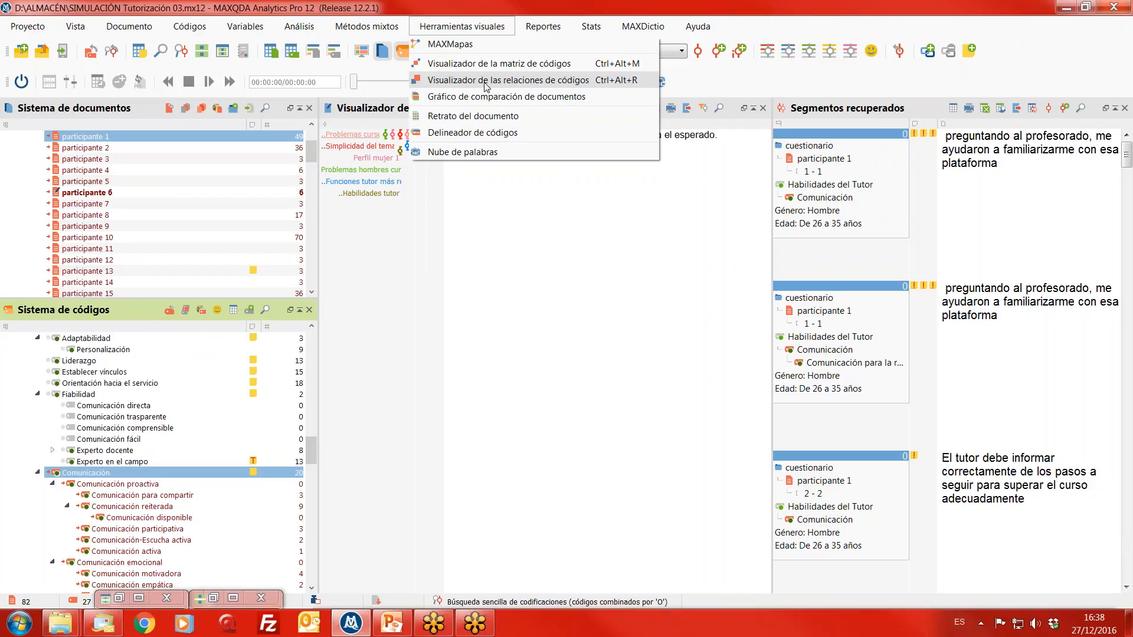
{"action": "left_click", "coordinate": [485, 85]}
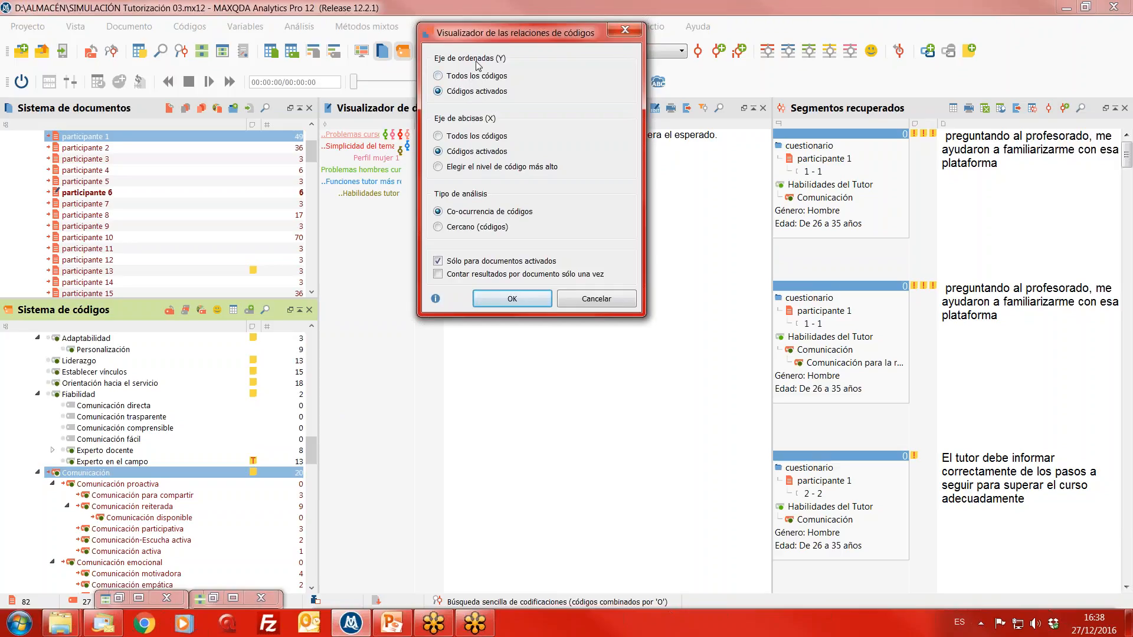
{"action": "left_click", "coordinate": [458, 137]}
{"action": "left_click", "coordinate": [511, 303]}
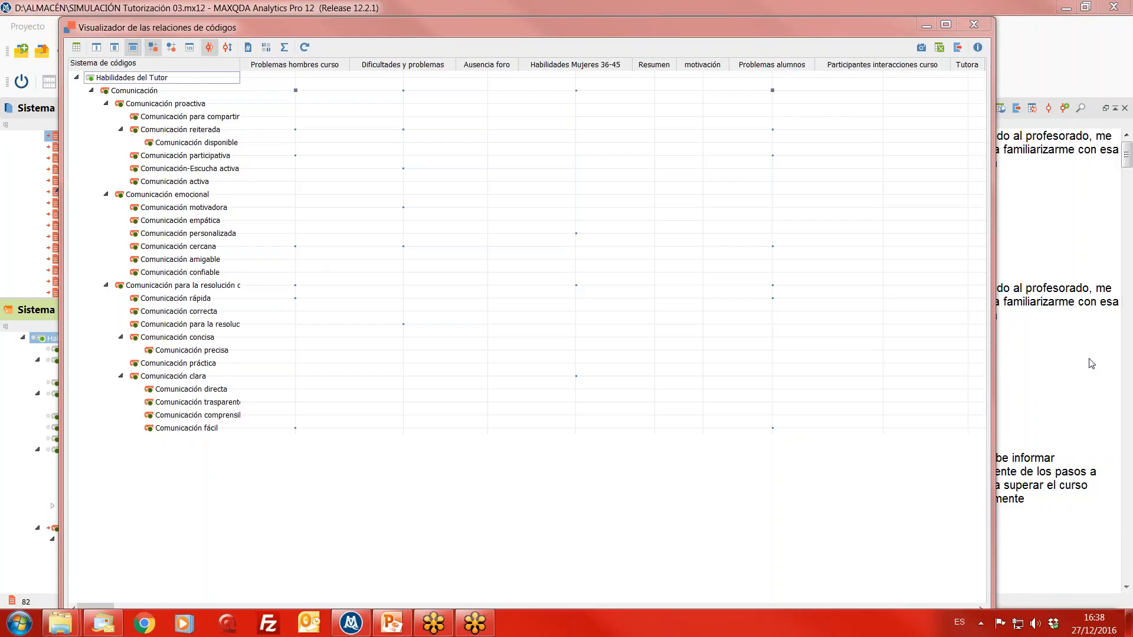
{"action": "left_click_drag", "start_coordinate": [383, 35], "coordinate": [383, 20]}
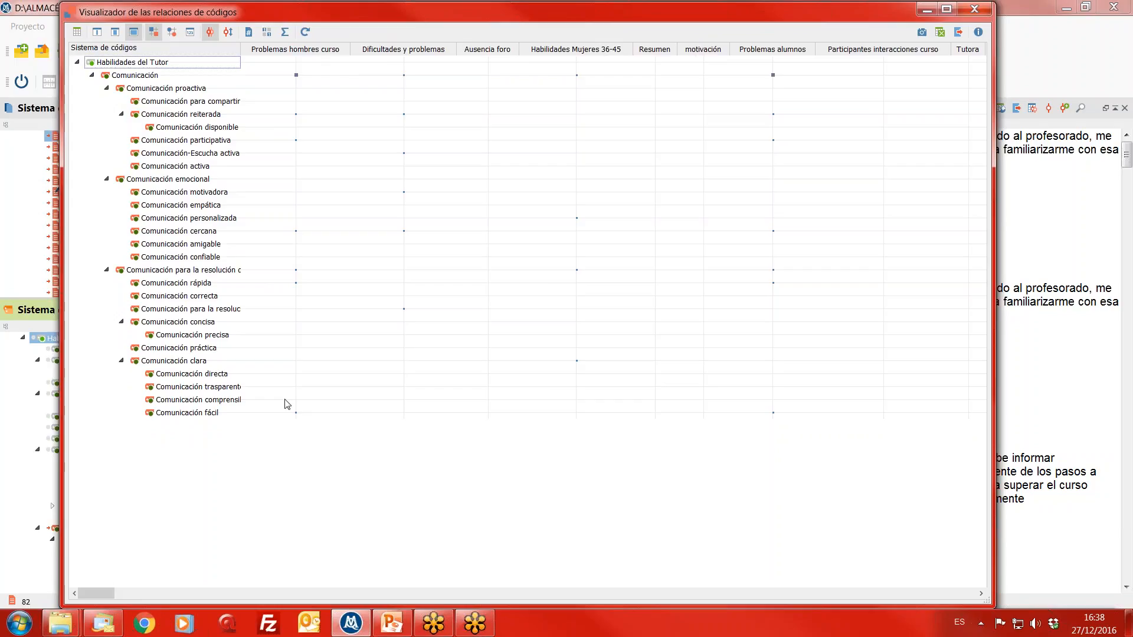
- Examine the co-occurrences of the Comunicación codes with the other codes, as far as Establecer vínculos, Orientación hacia el servicio and Fiabilidad
{"action": "left_click_drag", "start_coordinate": [91, 593], "coordinate": [430, 619]}
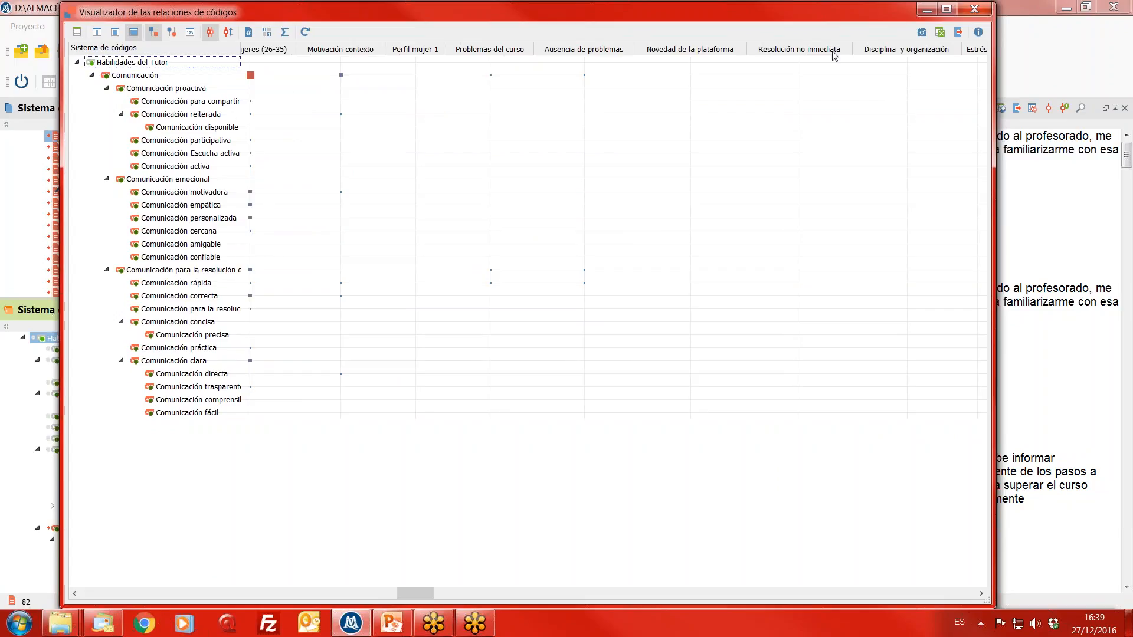
{"action": "left_click_drag", "start_coordinate": [416, 591], "coordinate": [558, 586]}
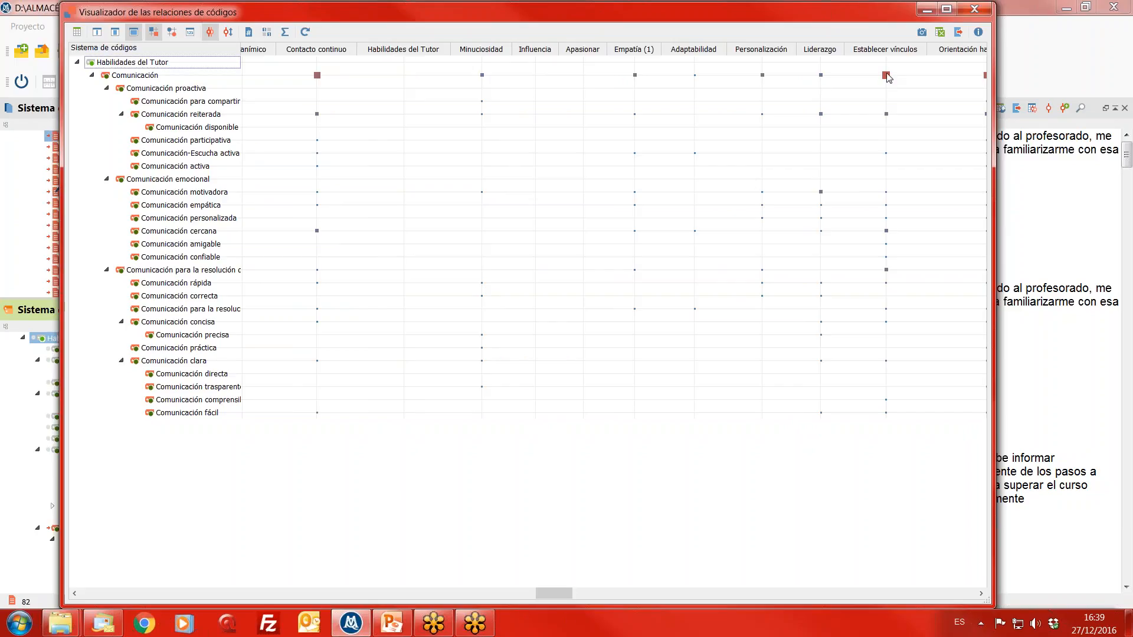
{"action": "mouse_move", "coordinate": [888, 76]}
{"action": "left_click_drag", "start_coordinate": [552, 594], "coordinate": [572, 591]}
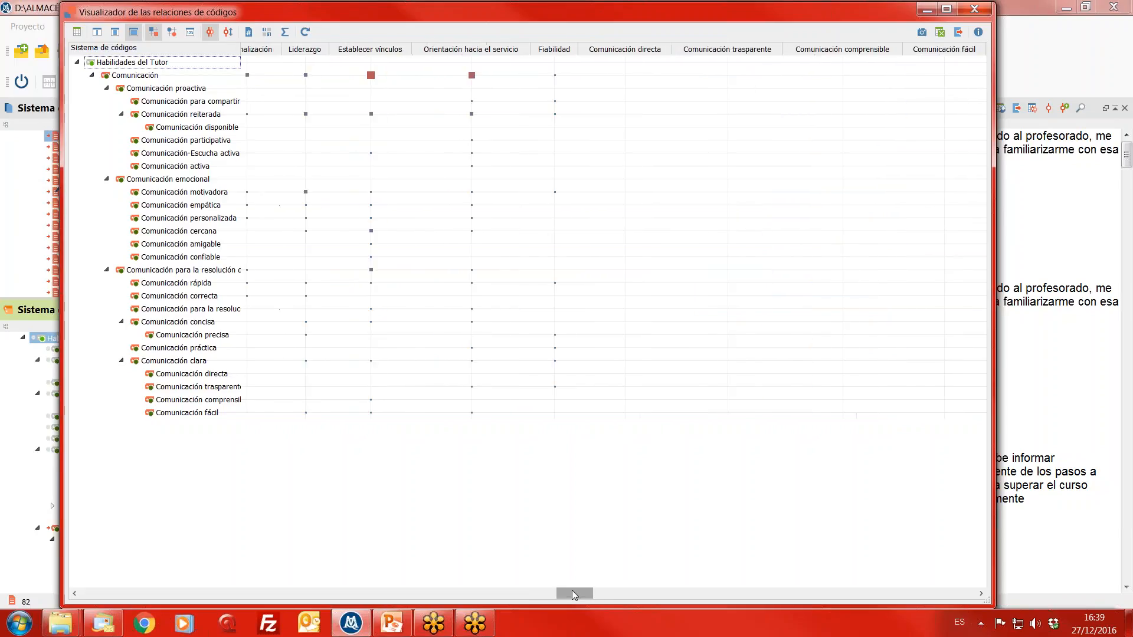
{"action": "mouse_move", "coordinate": [446, 140]}
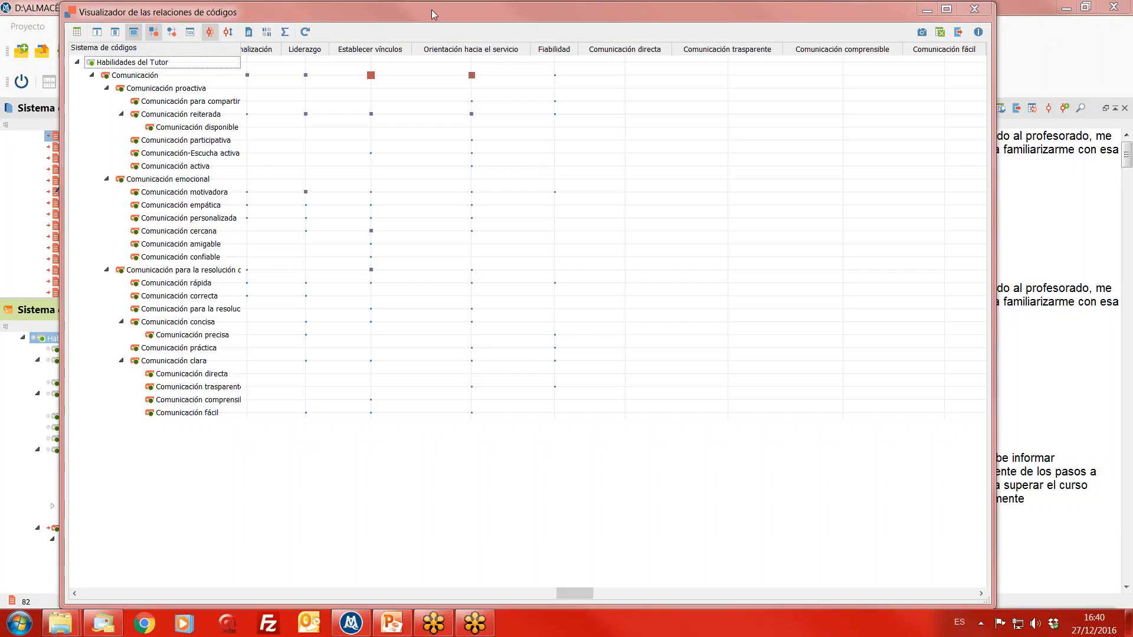
- Retrieve the segments where Comunicación co-occurs with Establecer vínculos, read them, and minimize the code relations window
{"action": "left_click_drag", "start_coordinate": [431, 11], "coordinate": [485, 243]}
{"action": "left_click", "coordinate": [425, 308]}
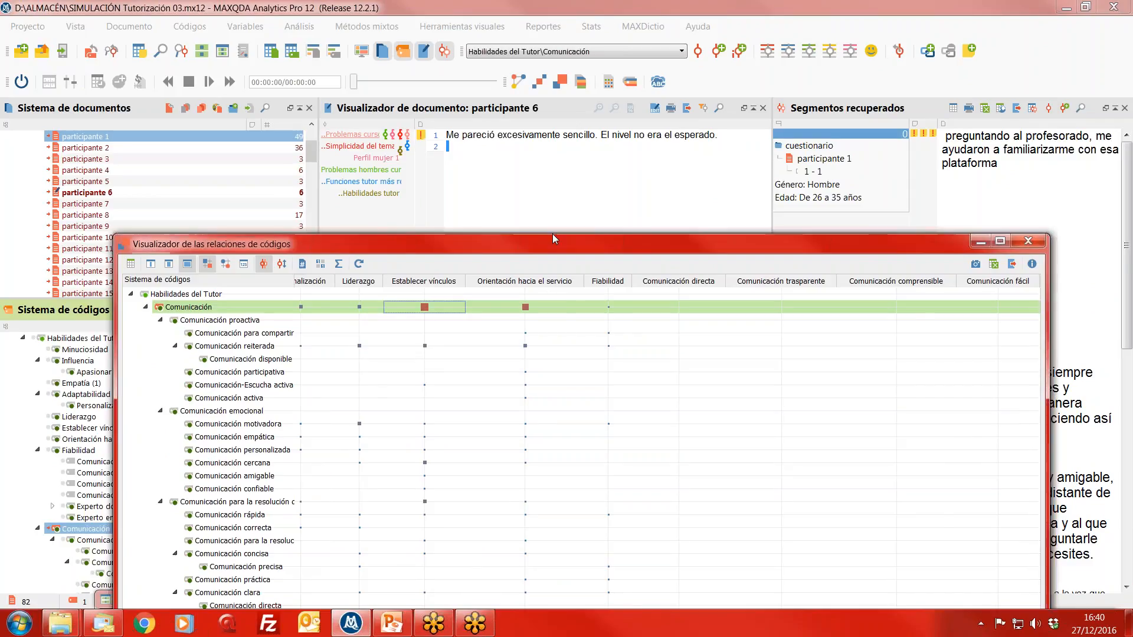
{"action": "left_click_drag", "start_coordinate": [573, 250], "coordinate": [277, 135]}
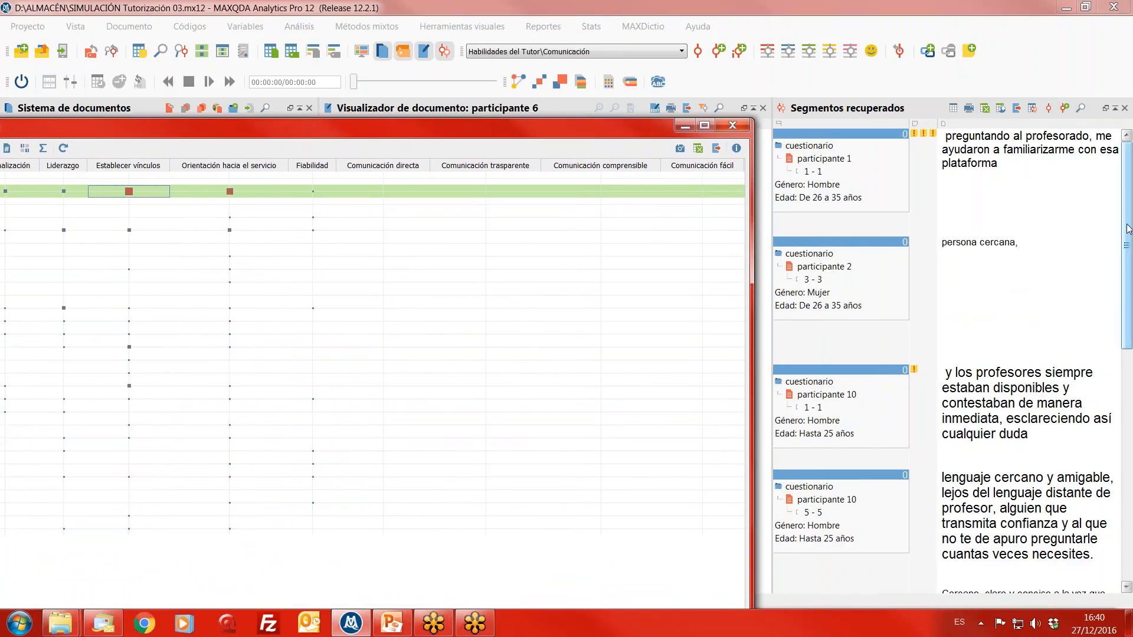
{"action": "mouse_move", "coordinate": [1126, 232]}
{"action": "left_mouse_down"}
{"action": "mouse_move", "coordinate": [1126, 490]}
{"action": "mouse_move", "coordinate": [1126, 233]}
{"action": "left_mouse_up"}
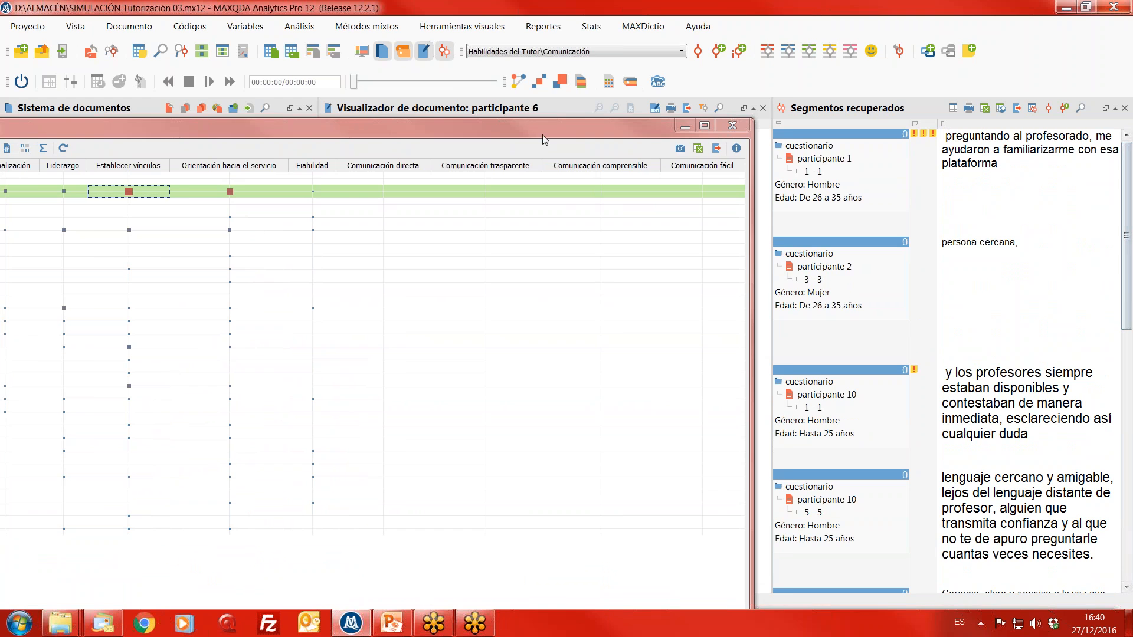
{"action": "left_click_drag", "start_coordinate": [543, 127], "coordinate": [803, 16]}
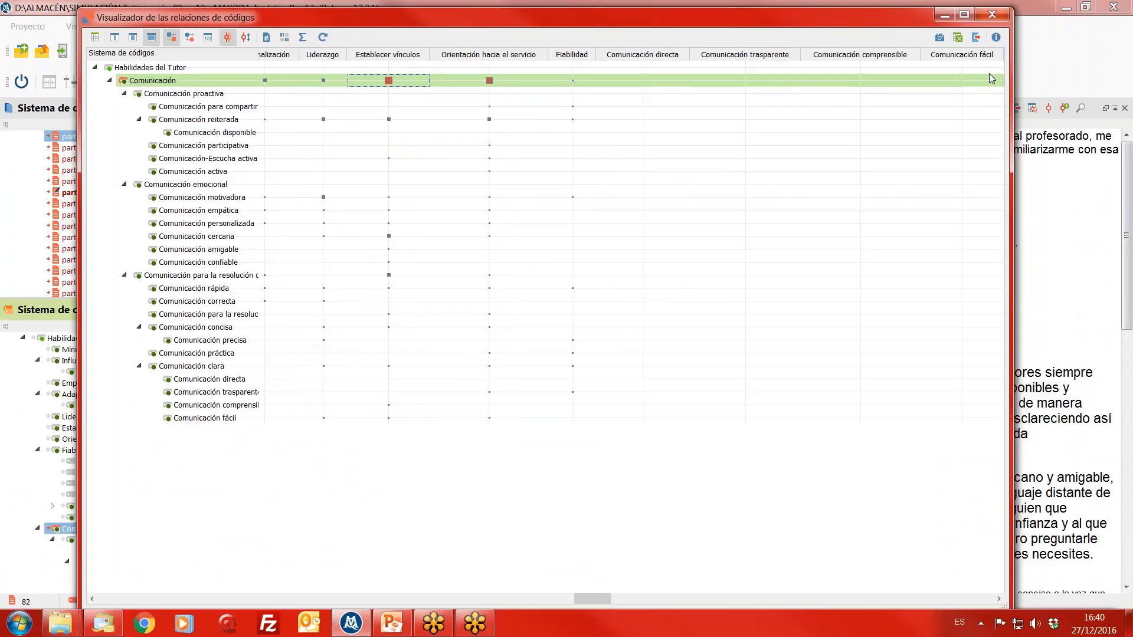
{"action": "left_click", "coordinate": [945, 14]}
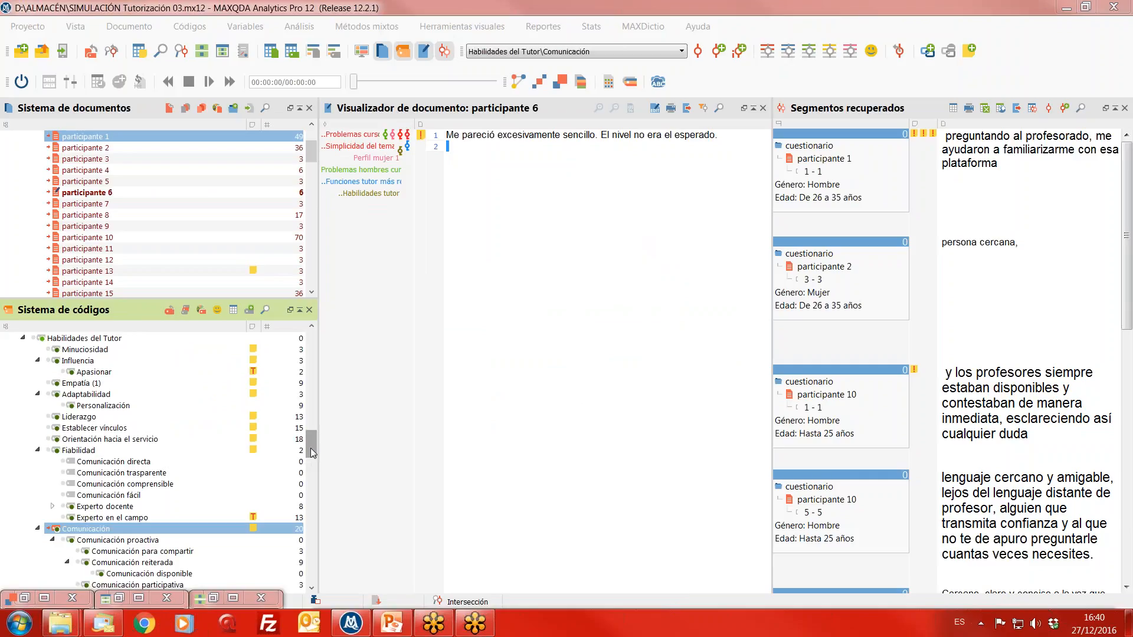
- Go to the Conjuntos code sets at the end of the code system
{"action": "left_click_drag", "start_coordinate": [310, 448], "coordinate": [312, 593]}
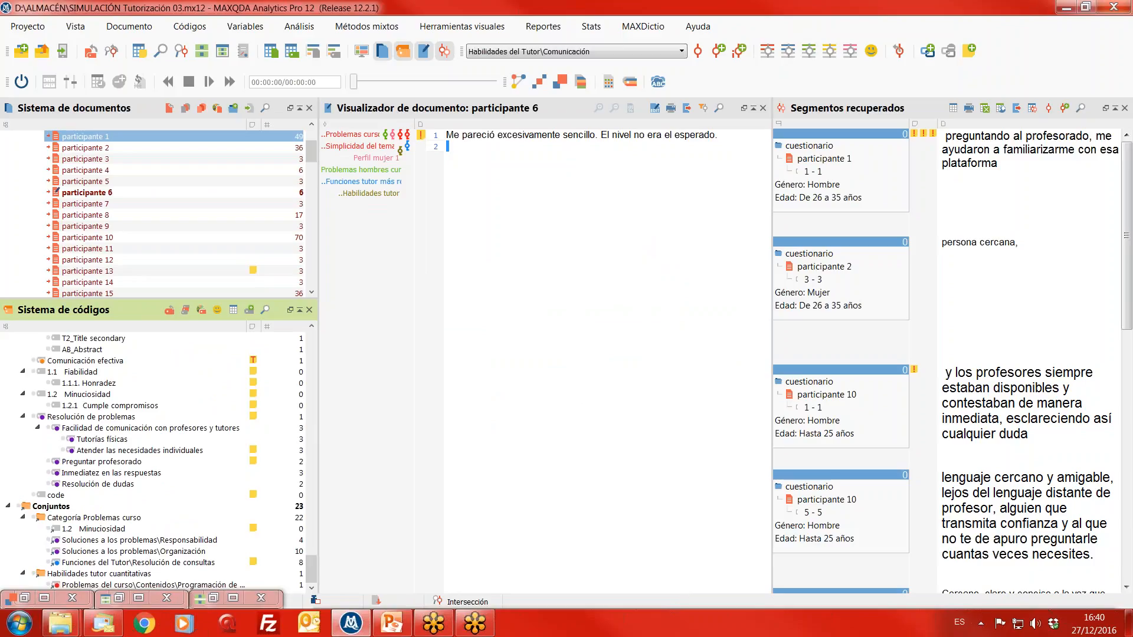
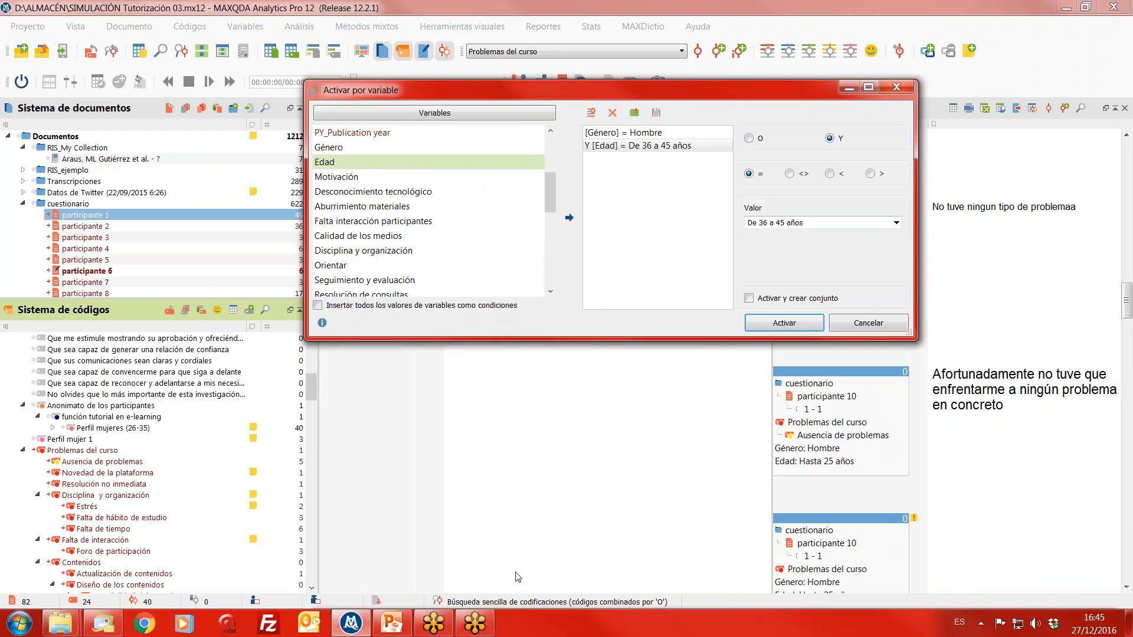
- Activate the documents with Género = Hombre and Edad = De 36 a 45 años, and select participante 15 in the document list
{"action": "left_click", "coordinate": [628, 512]}
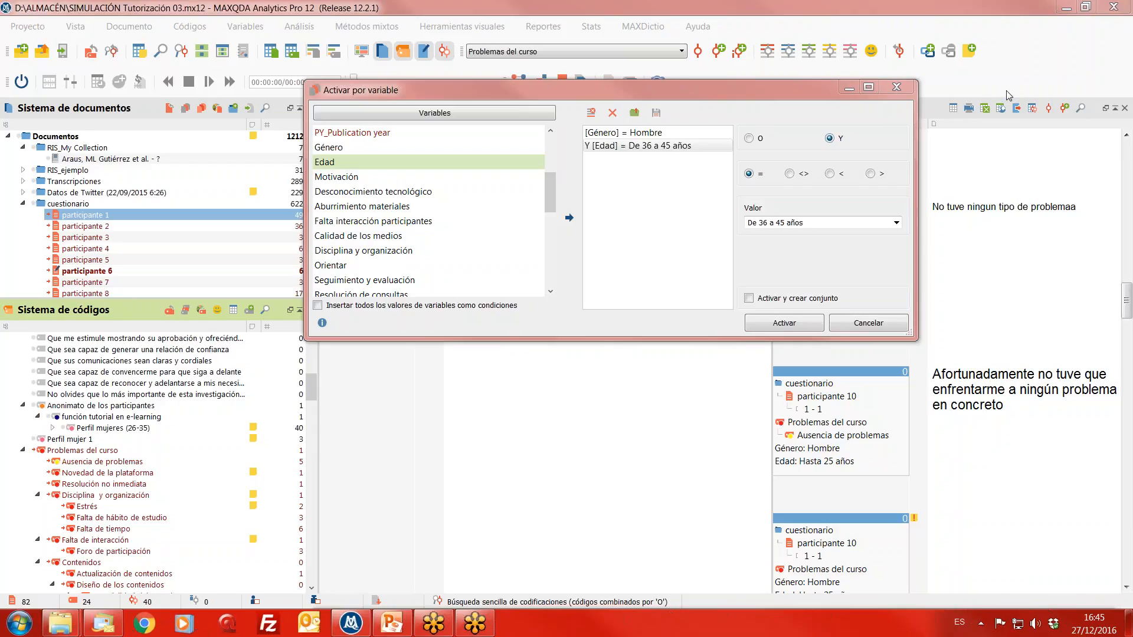
{"action": "left_click", "coordinate": [813, 324]}
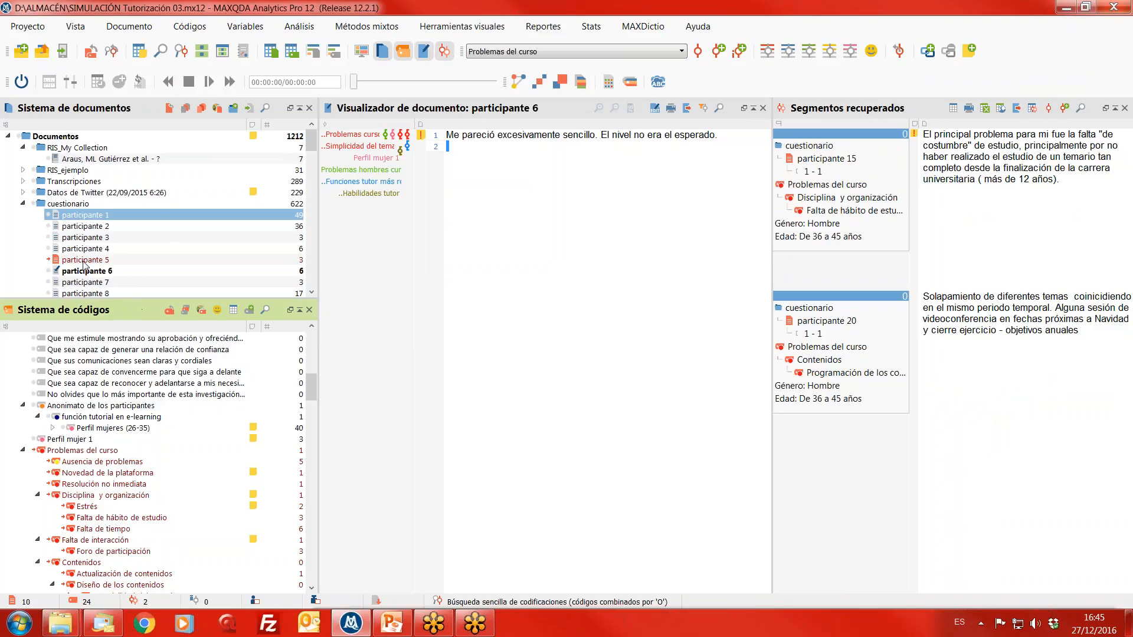
{"action": "scroll", "coordinate": [112, 248], "scroll_direction": "down", "scroll_amount": 4}
{"action": "left_click", "coordinate": [102, 239]}
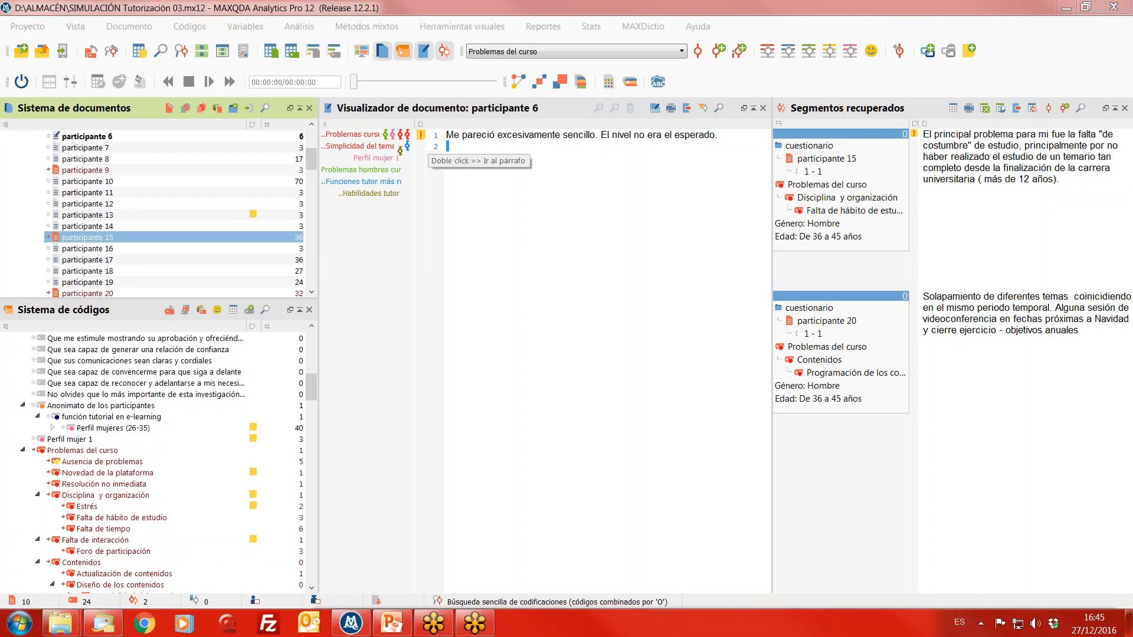
- Start coding the retrieved segments with a new code named Perfil hombres
{"action": "left_click", "coordinate": [1065, 112]}
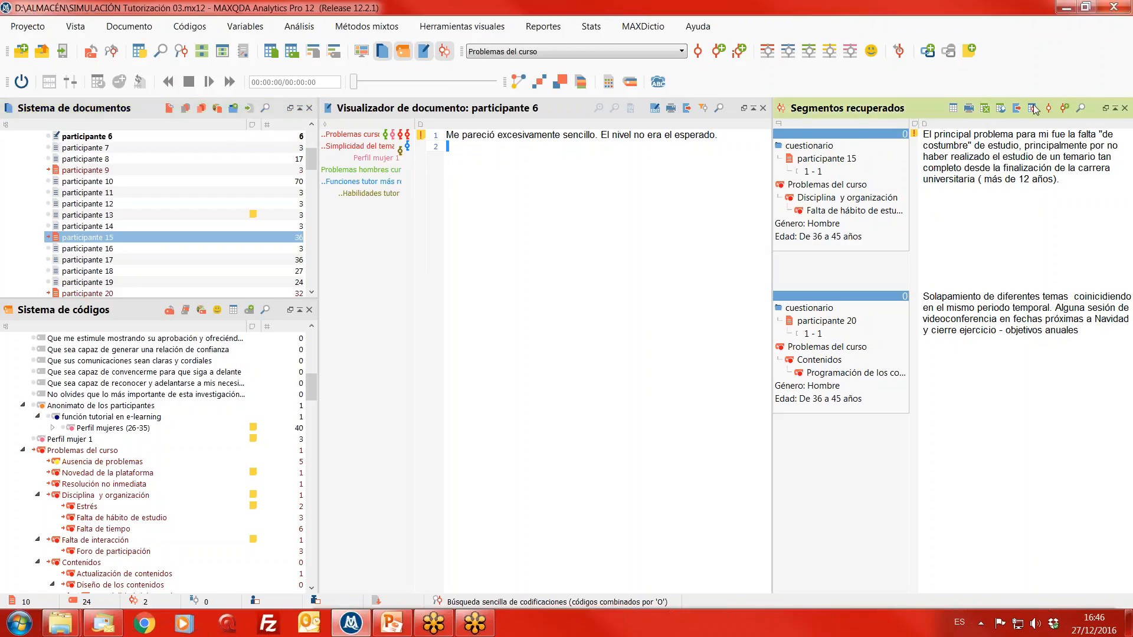
{"action": "left_click", "coordinate": [1064, 112]}
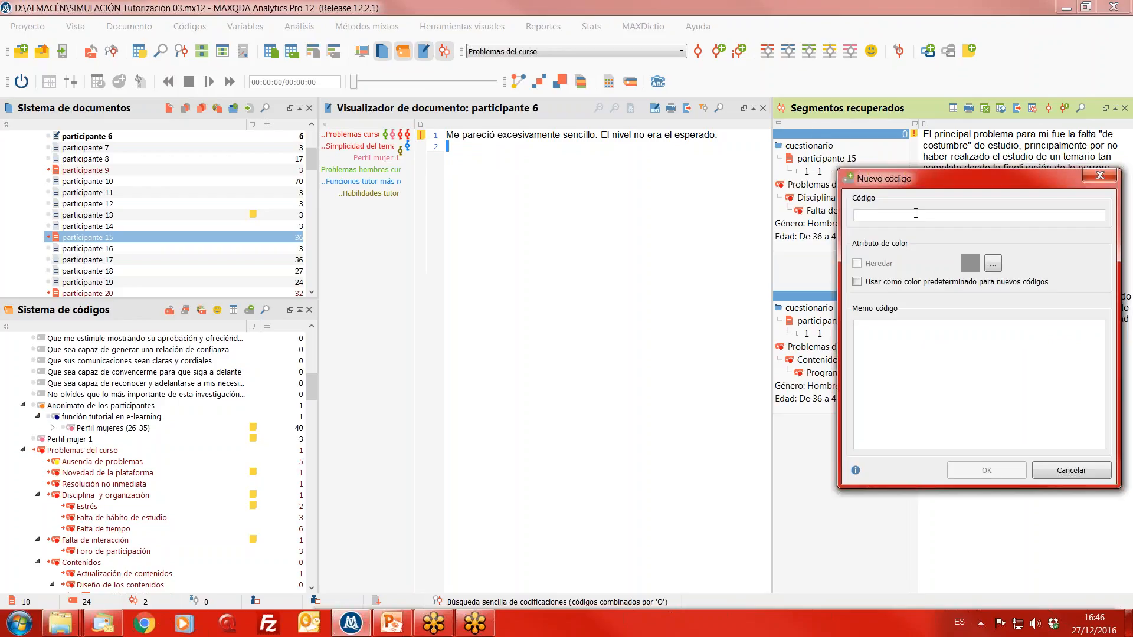
{"action": "type", "text": "Pe"}
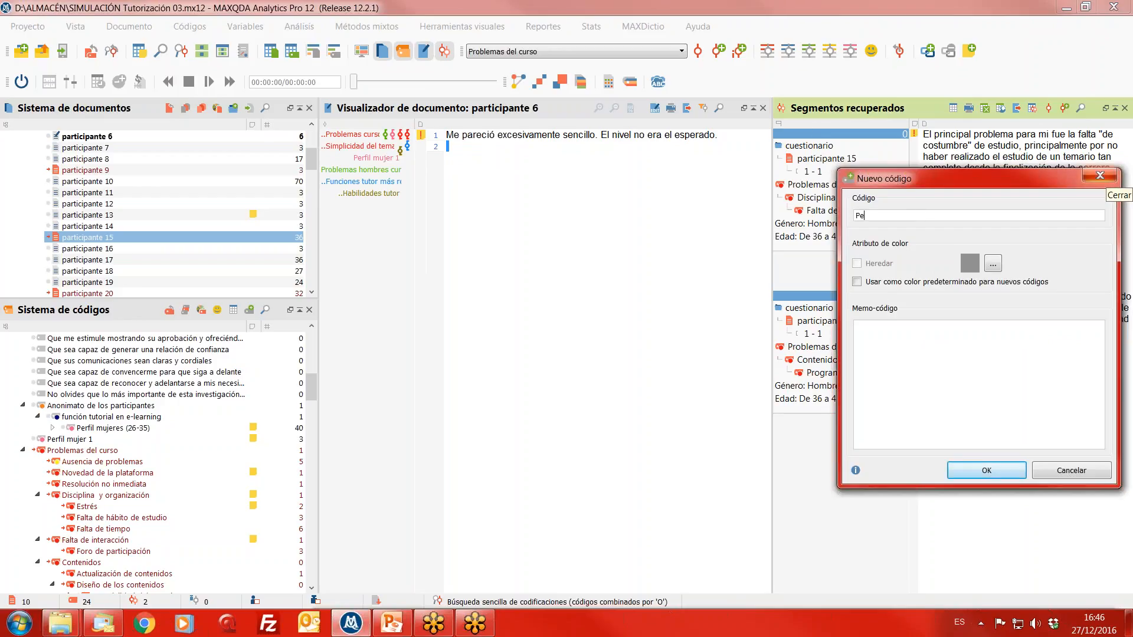
{"action": "type", "text": "rfil hombres"}
- Add the code memo "36-45 años", give the new code an orange colour and apply it to the retrieved segments
{"action": "left_click", "coordinate": [933, 373]}
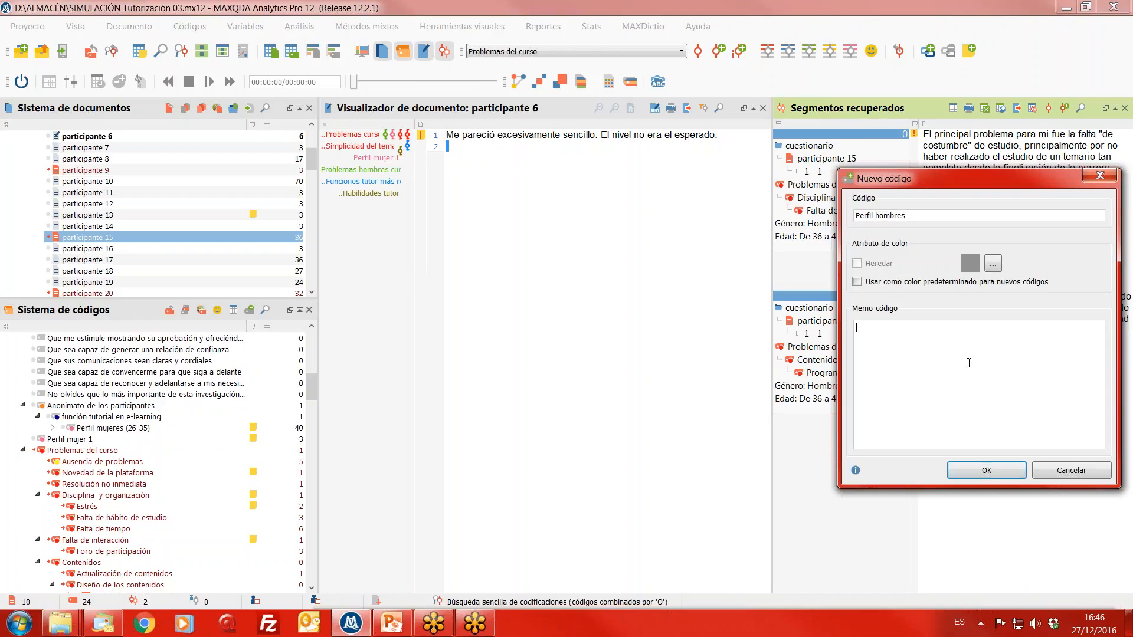
{"action": "type", "text": "36-45 años"}
{"action": "left_click", "coordinate": [993, 264]}
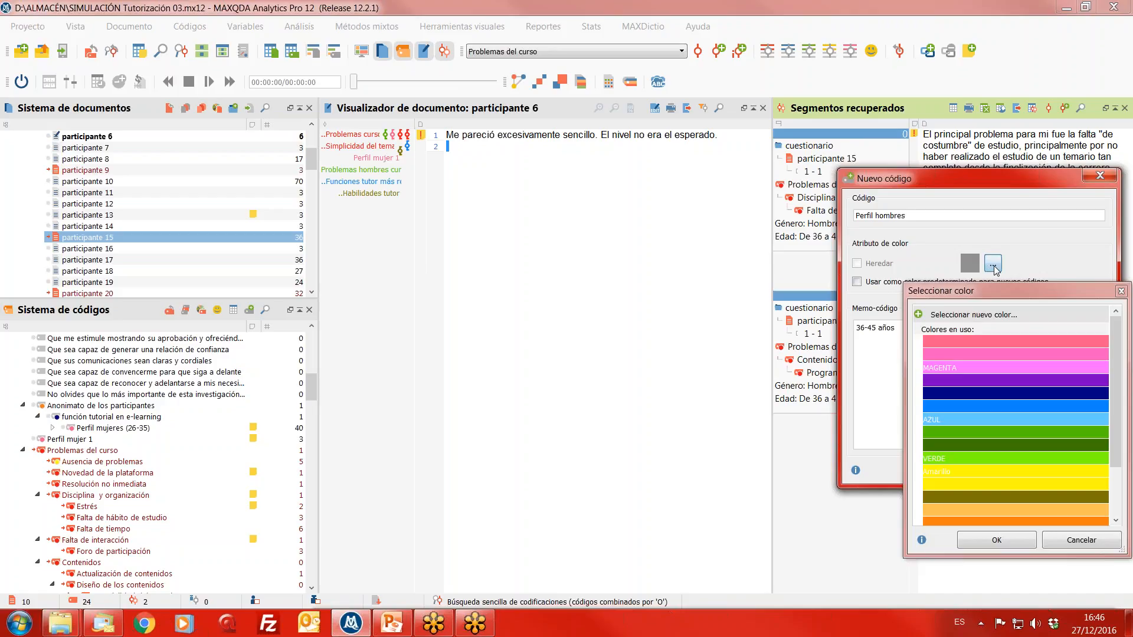
{"action": "left_click", "coordinate": [993, 520]}
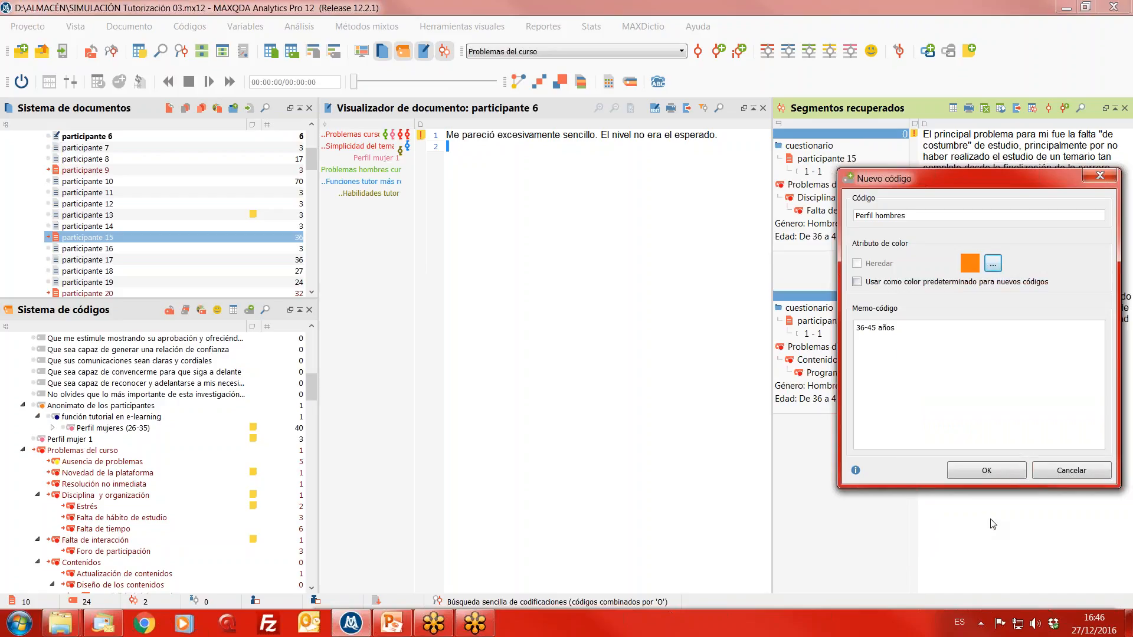
{"action": "left_click", "coordinate": [987, 471]}
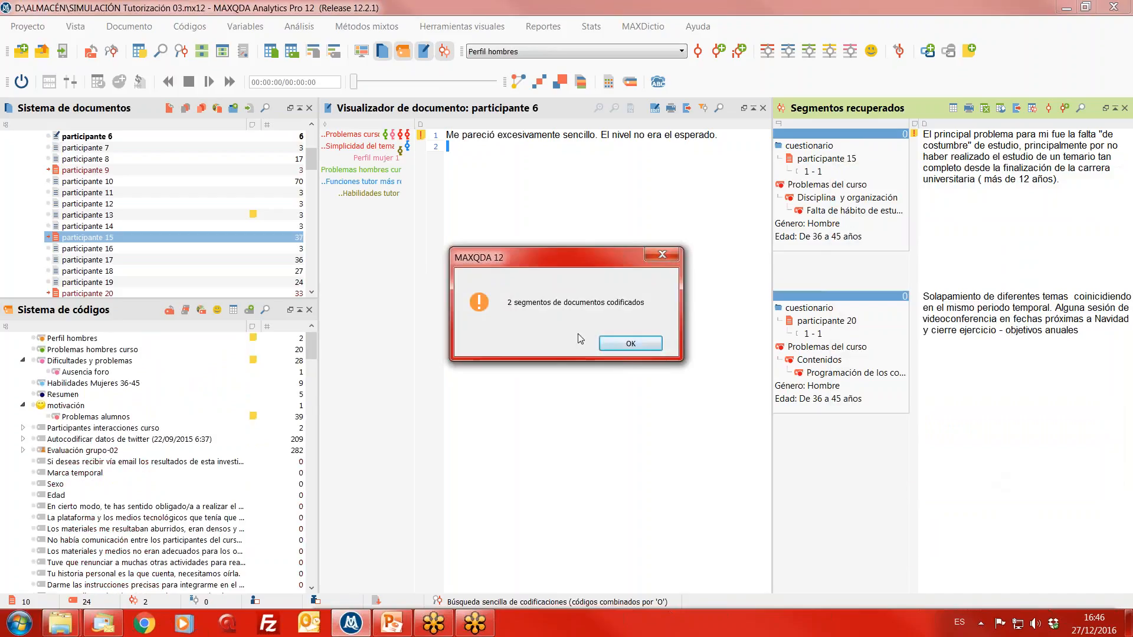
{"action": "left_click", "coordinate": [614, 345]}
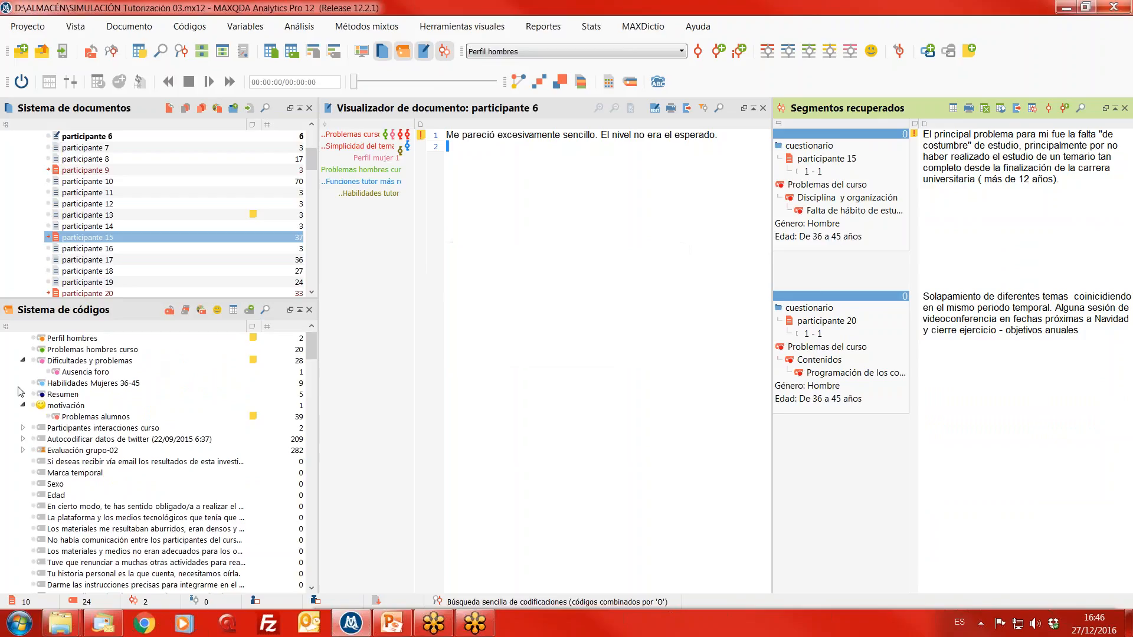
- Examine the coded segments of Perfil hombres in their overview table and minimize that window
{"action": "left_click", "coordinate": [56, 340]}
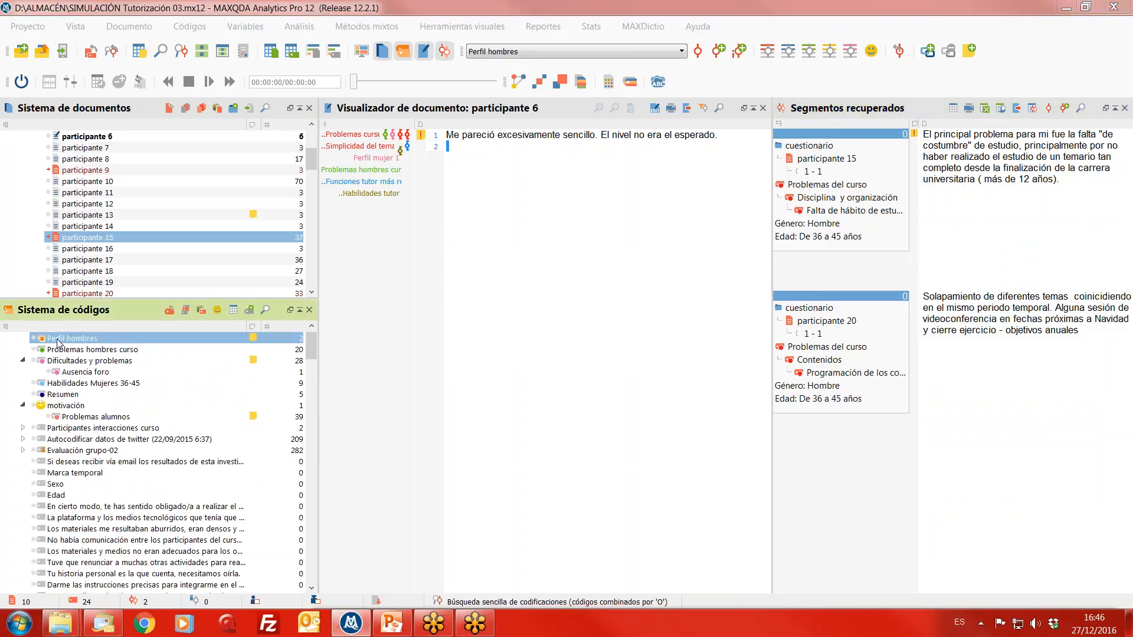
{"action": "double_click", "coordinate": [57, 340]}
{"action": "left_click_drag", "start_coordinate": [1107, 95], "coordinate": [587, 306]}
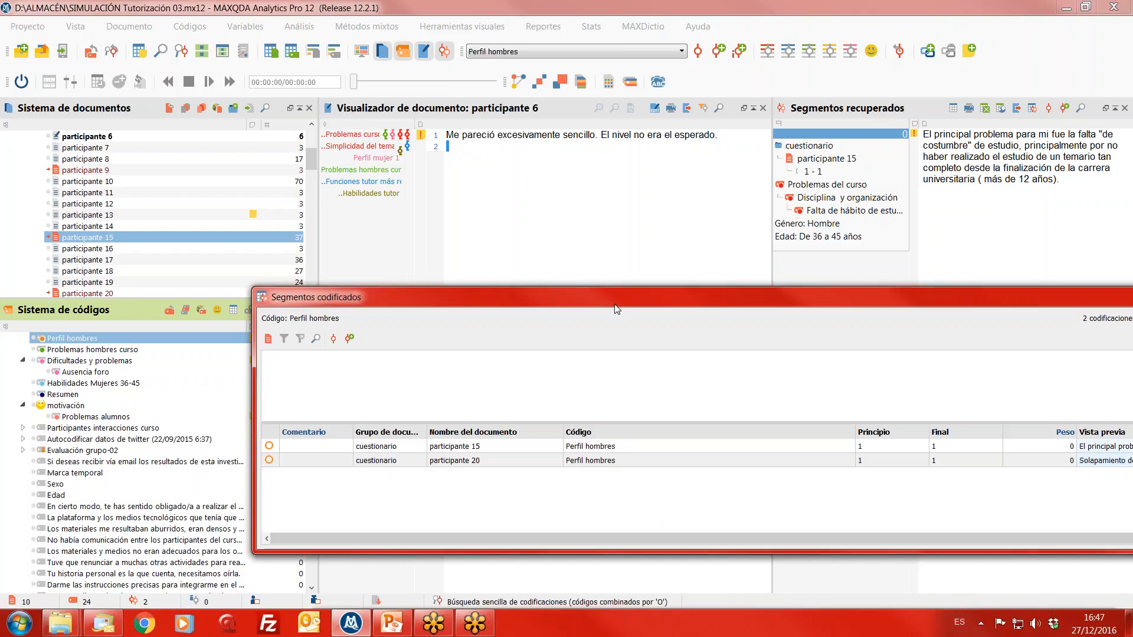
{"action": "left_click_drag", "start_coordinate": [614, 304], "coordinate": [476, 319]}
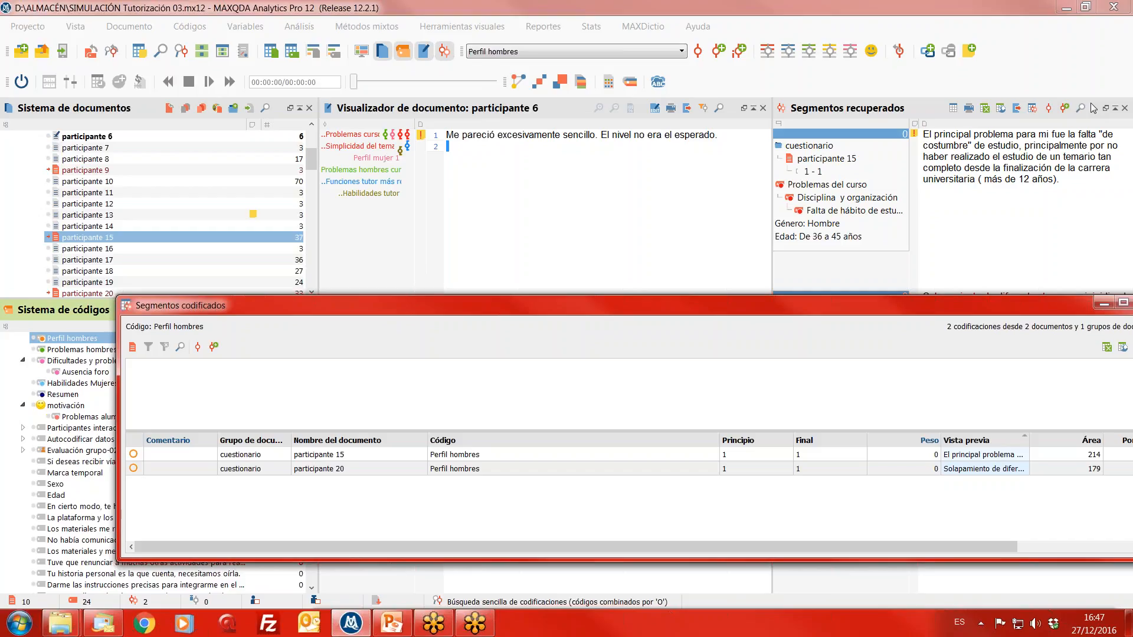
{"action": "left_click", "coordinate": [447, 54]}
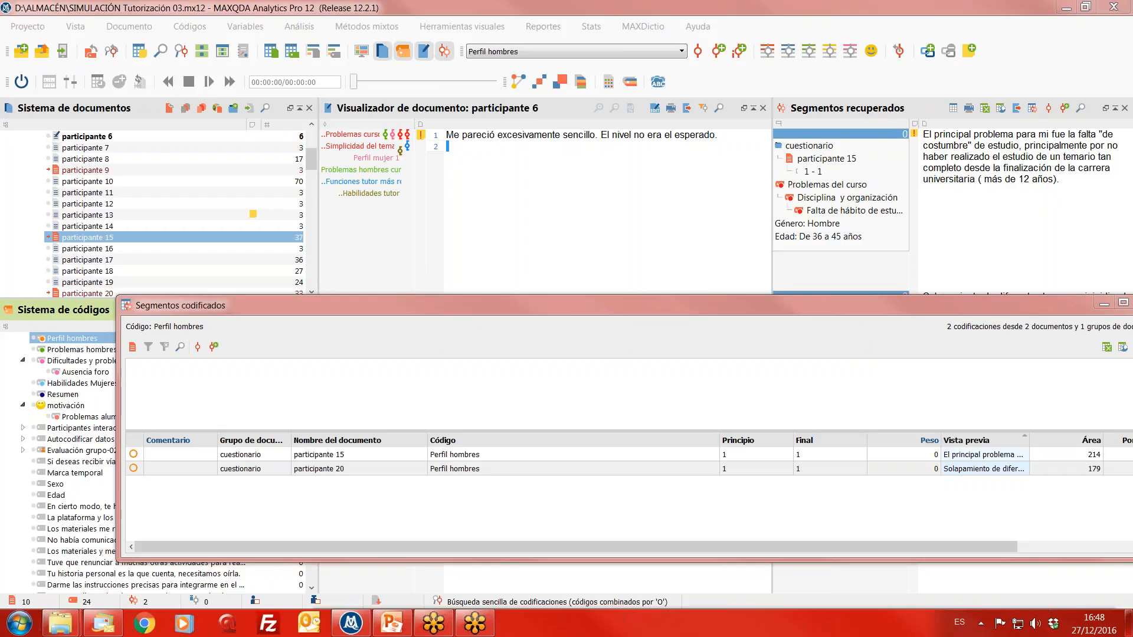
{"action": "left_click", "coordinate": [1103, 303]}
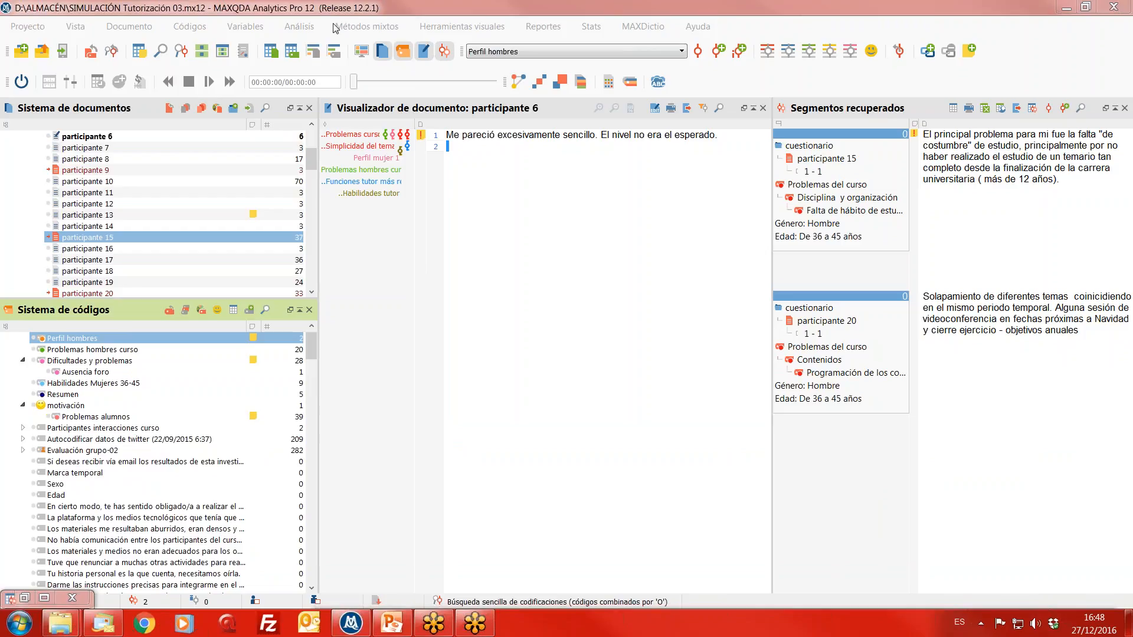
- Empty the conditions for activation by document variables and apply the empty list to deactivate all documents
{"action": "left_click", "coordinate": [366, 26]}
{"action": "left_click", "coordinate": [384, 45]}
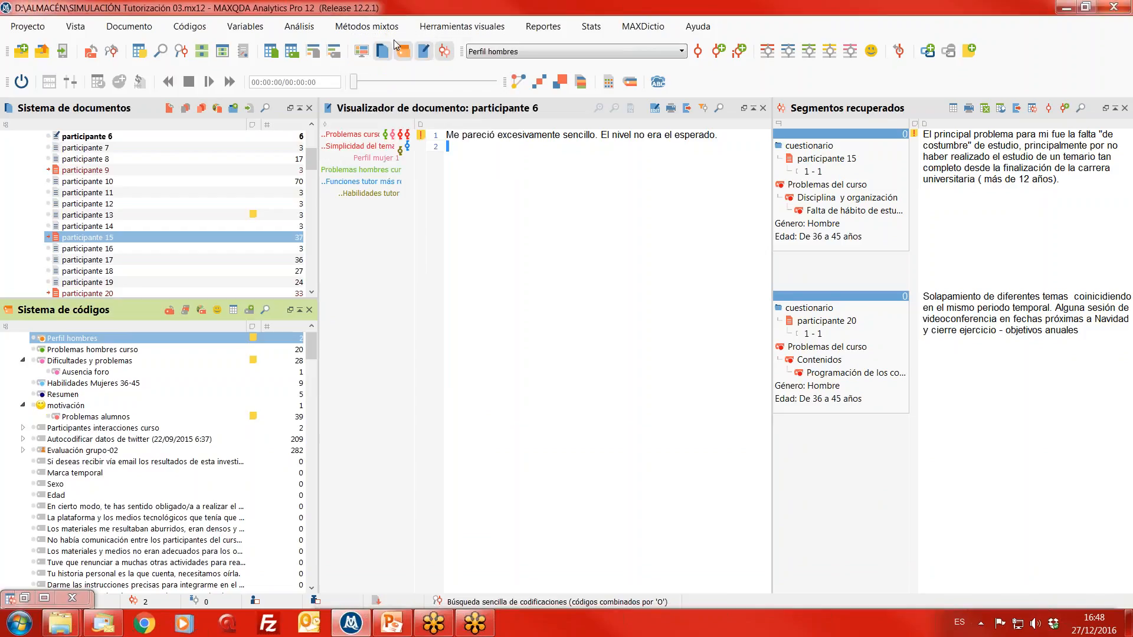
{"action": "left_click", "coordinate": [619, 129]}
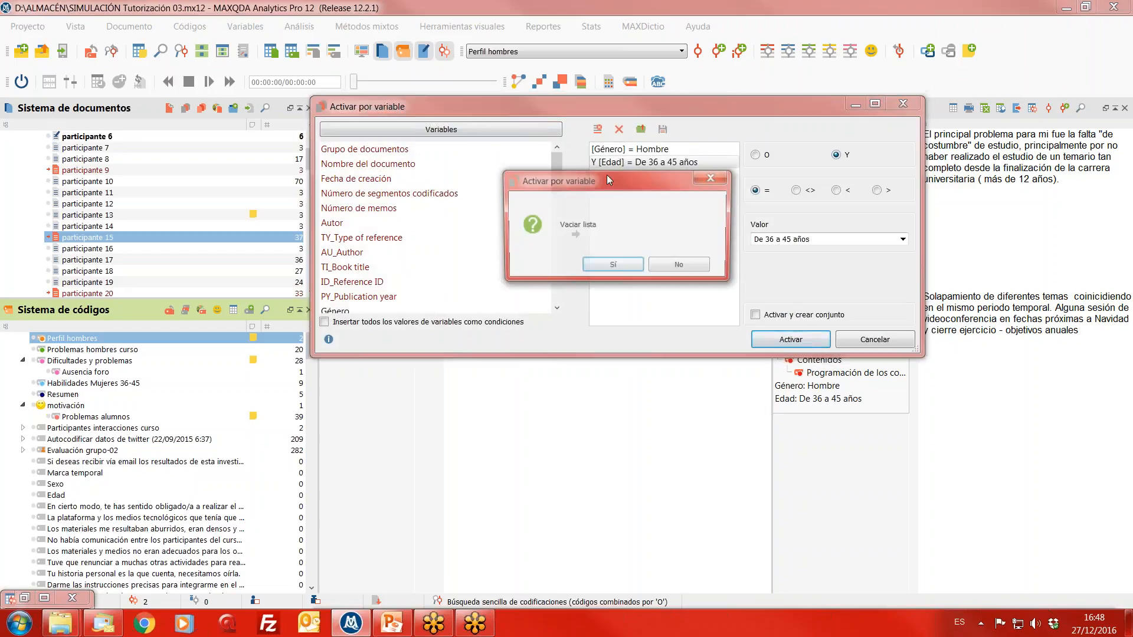
{"action": "left_click", "coordinate": [614, 270]}
{"action": "left_click", "coordinate": [790, 340]}
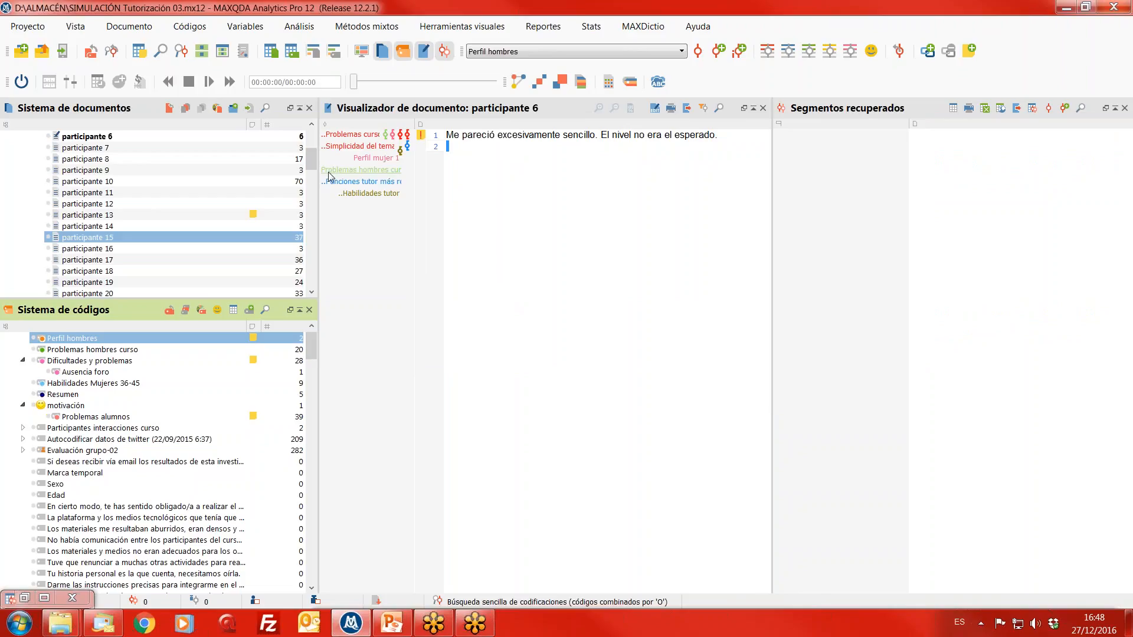
- Activate the whole cuestionario document group and collapse the Problemas del curso code, keeping it and its subcodes activated
{"action": "left_click_drag", "start_coordinate": [312, 165], "coordinate": [316, 141]}
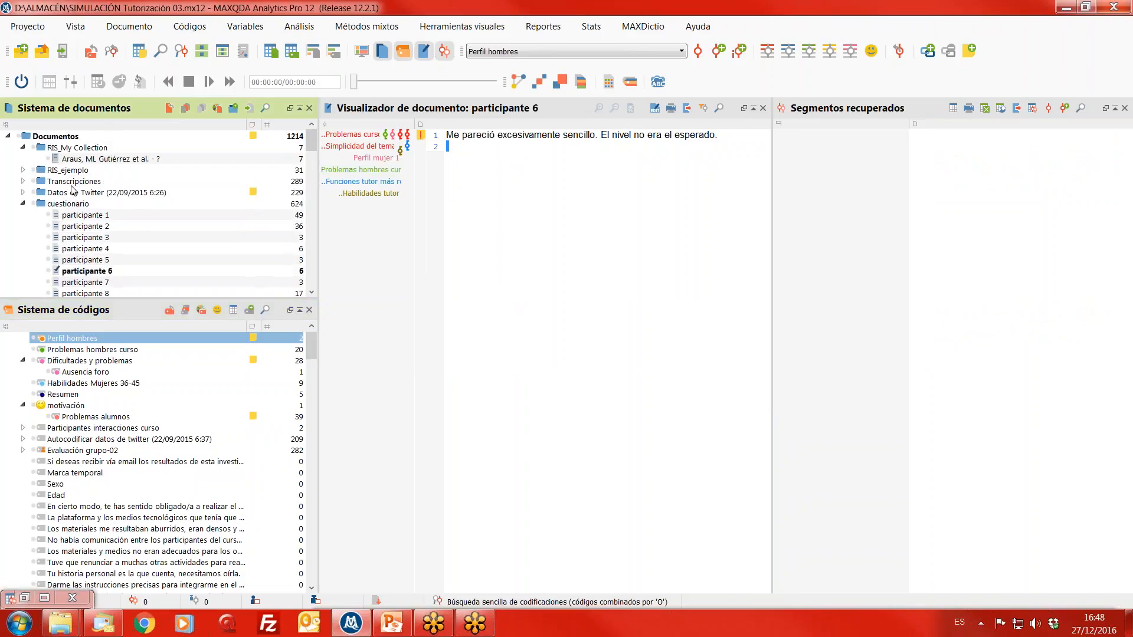
{"action": "left_click", "coordinate": [33, 204]}
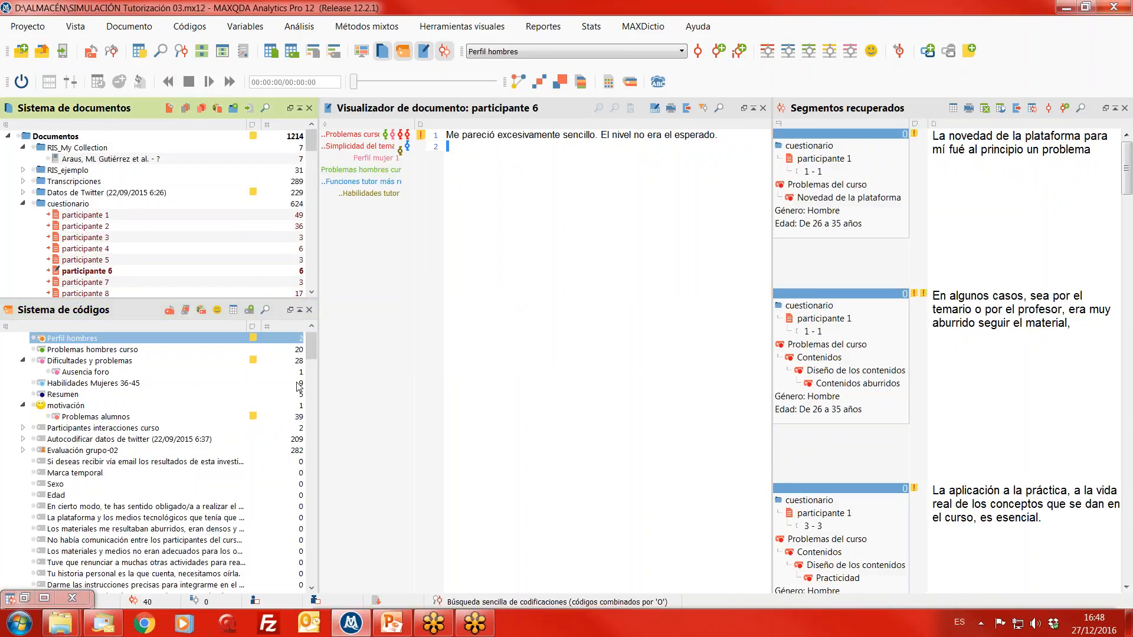
{"action": "left_click", "coordinate": [314, 423]}
{"action": "scroll", "coordinate": [313, 419], "scroll_direction": "down", "scroll_amount": 3}
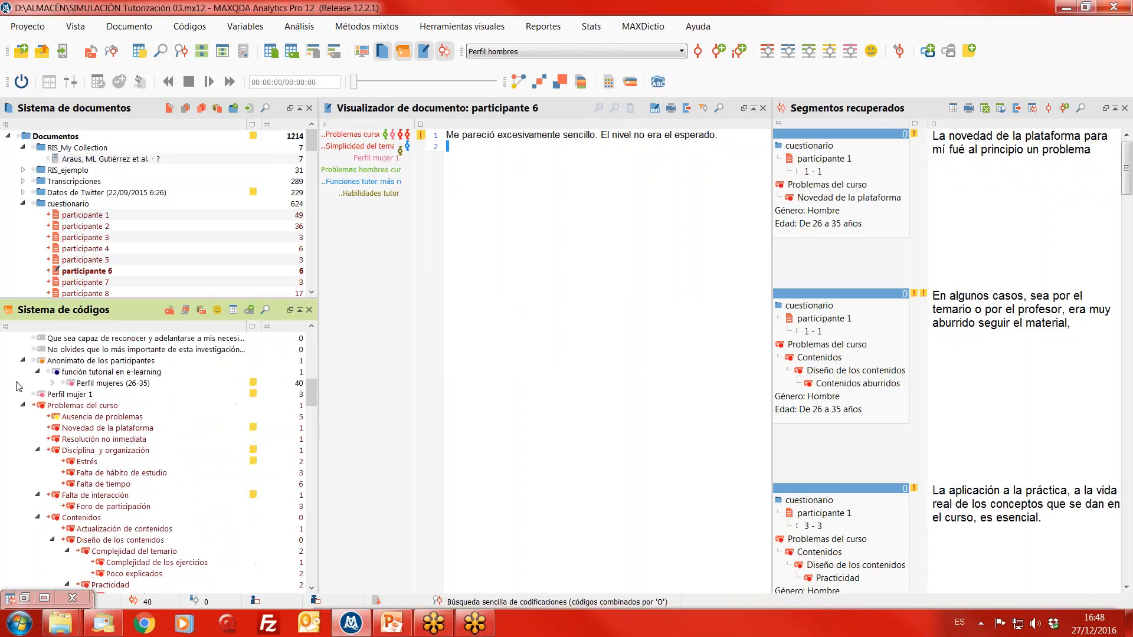
{"action": "left_click", "coordinate": [23, 405]}
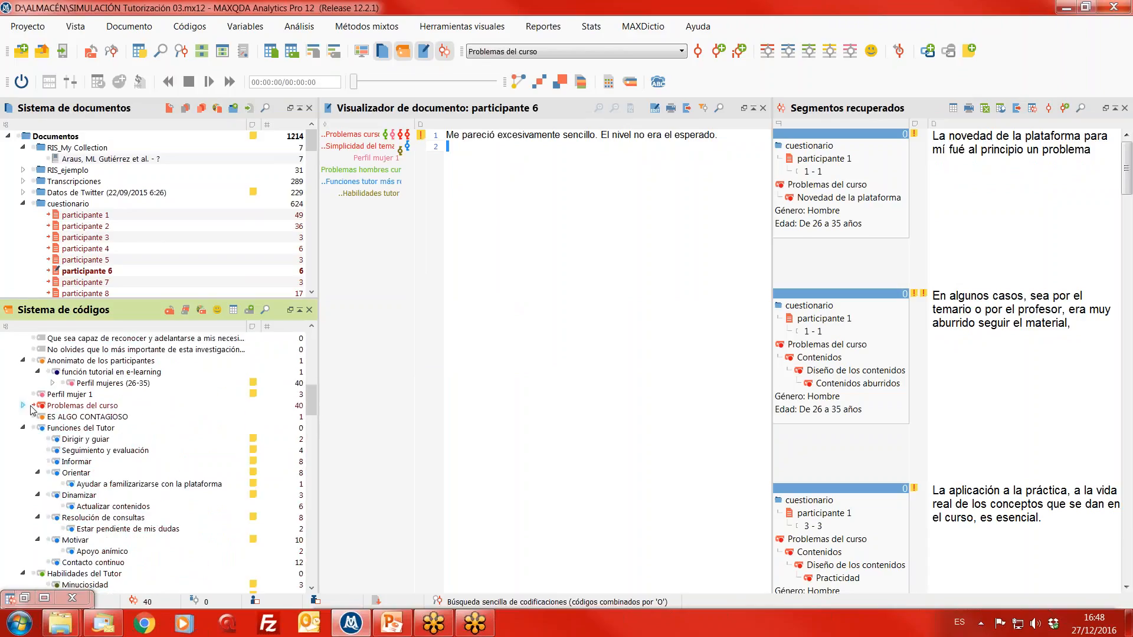
{"action": "left_click", "coordinate": [34, 406]}
{"action": "left_click", "coordinate": [35, 406]}
- Create a document similarity matrix from the activated codes with Existencia de código and Emparejado simple, for activated documents only
{"action": "left_click", "coordinate": [312, 26]}
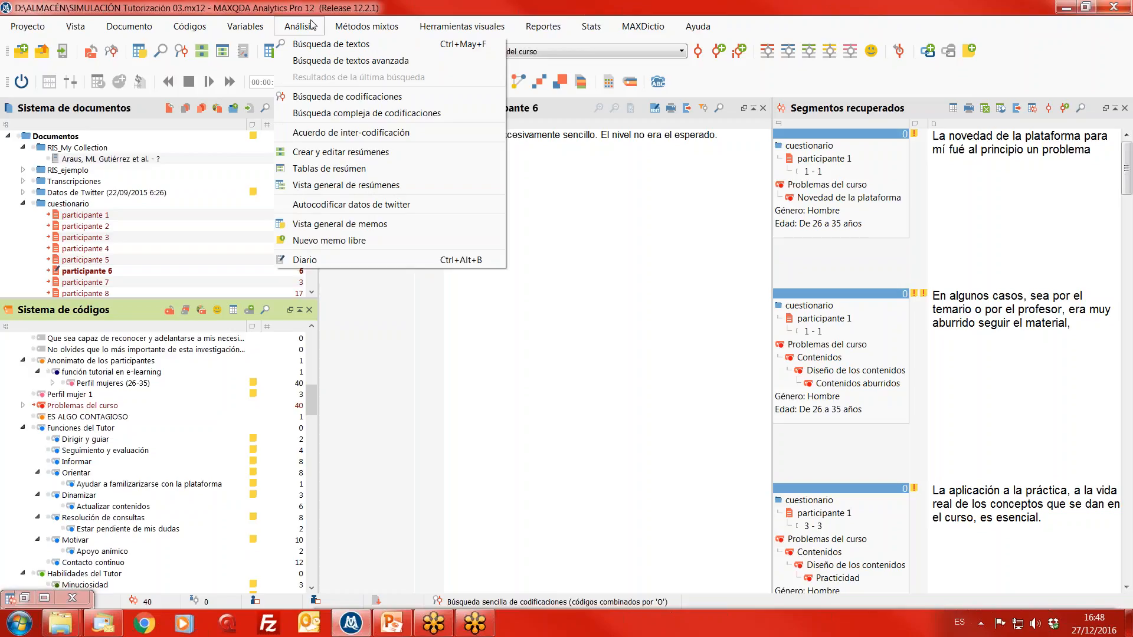
{"action": "mouse_move", "coordinate": [364, 28]}
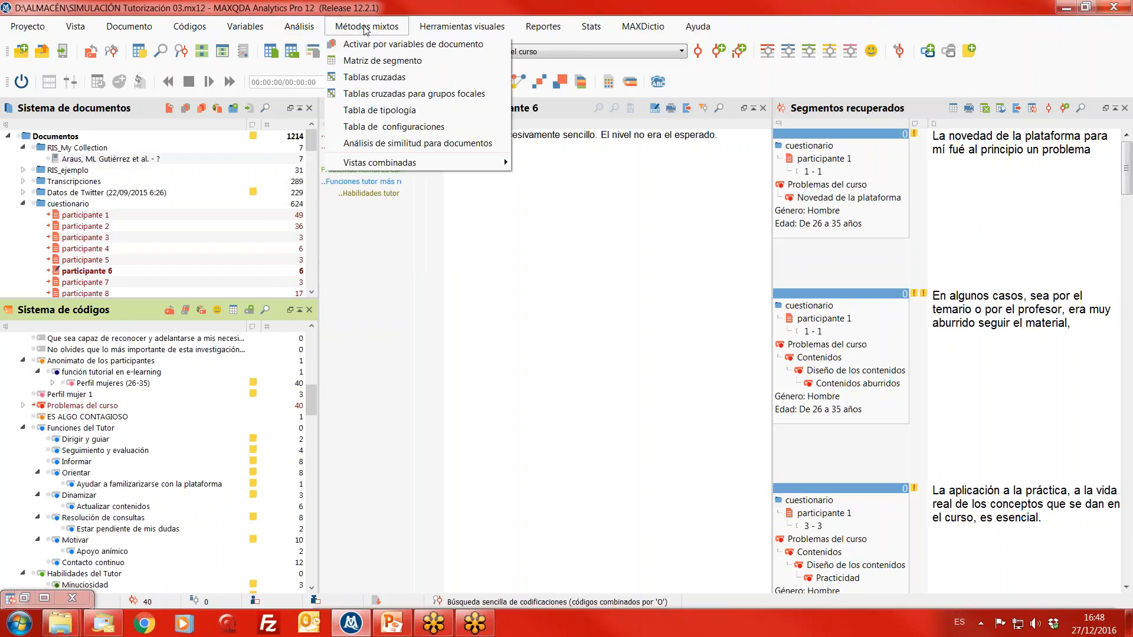
{"action": "left_click", "coordinate": [384, 144]}
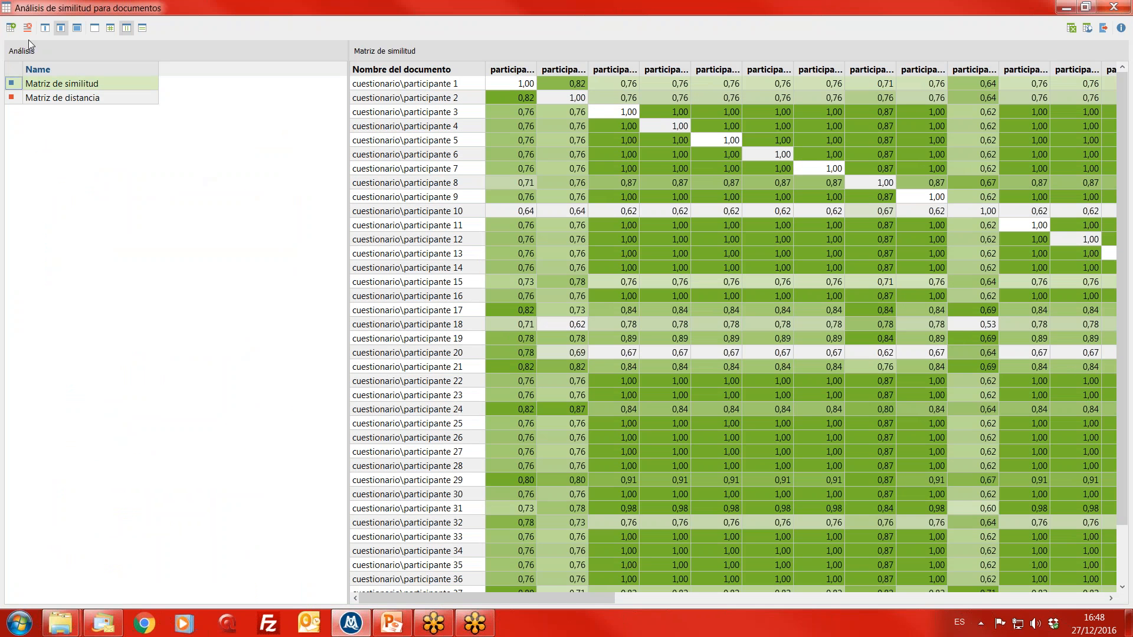
{"action": "left_click", "coordinate": [11, 30]}
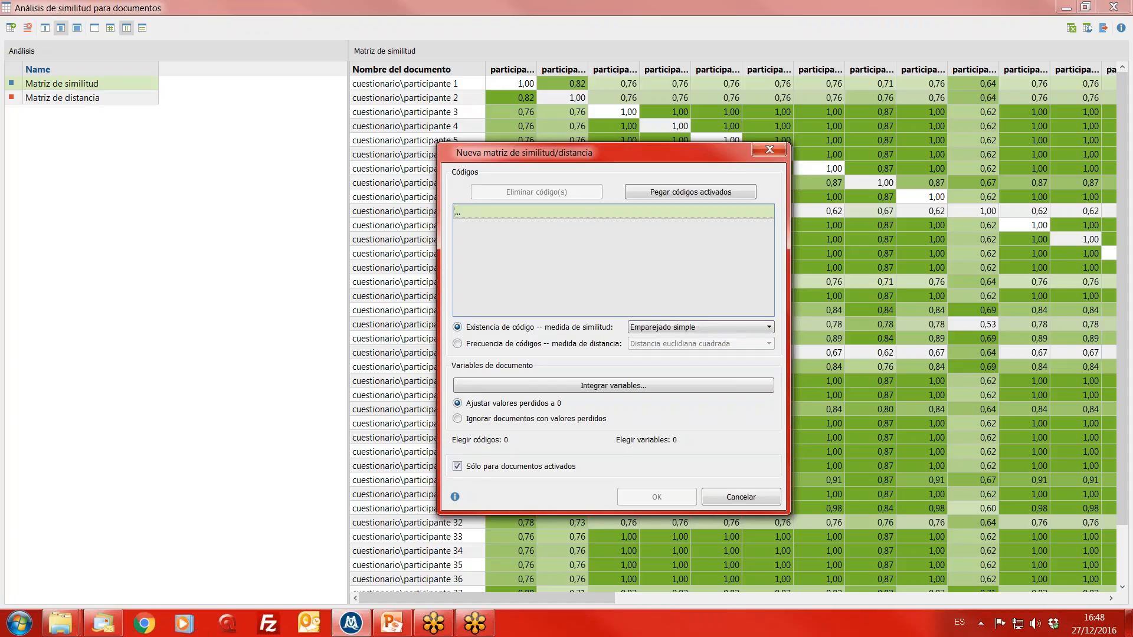
{"action": "left_click", "coordinate": [1057, 85]}
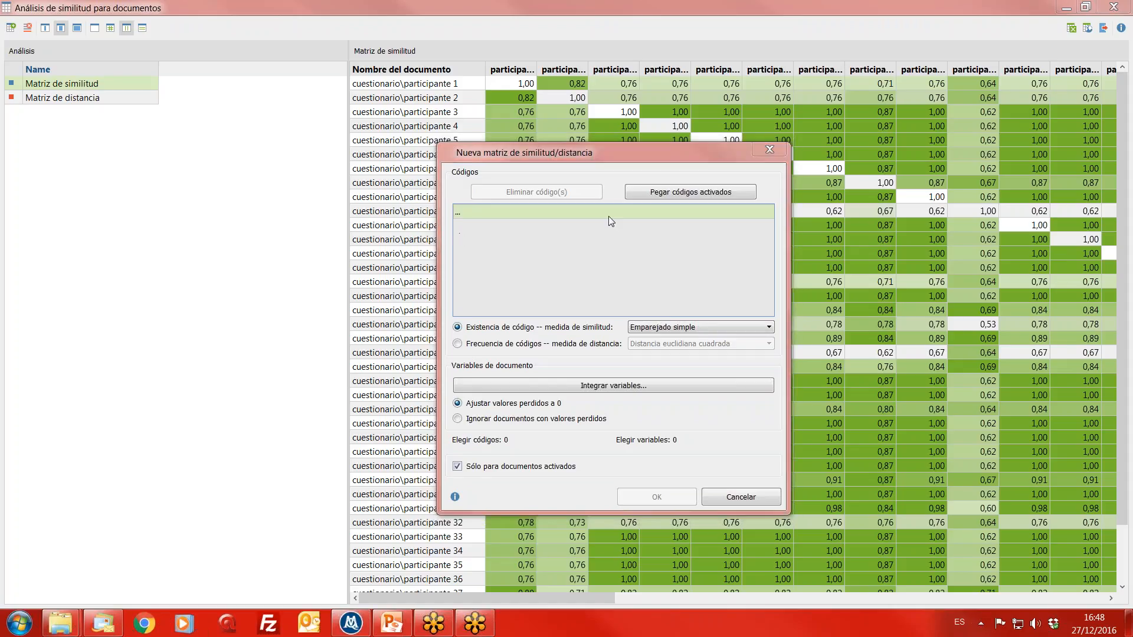
{"action": "left_click", "coordinate": [641, 196]}
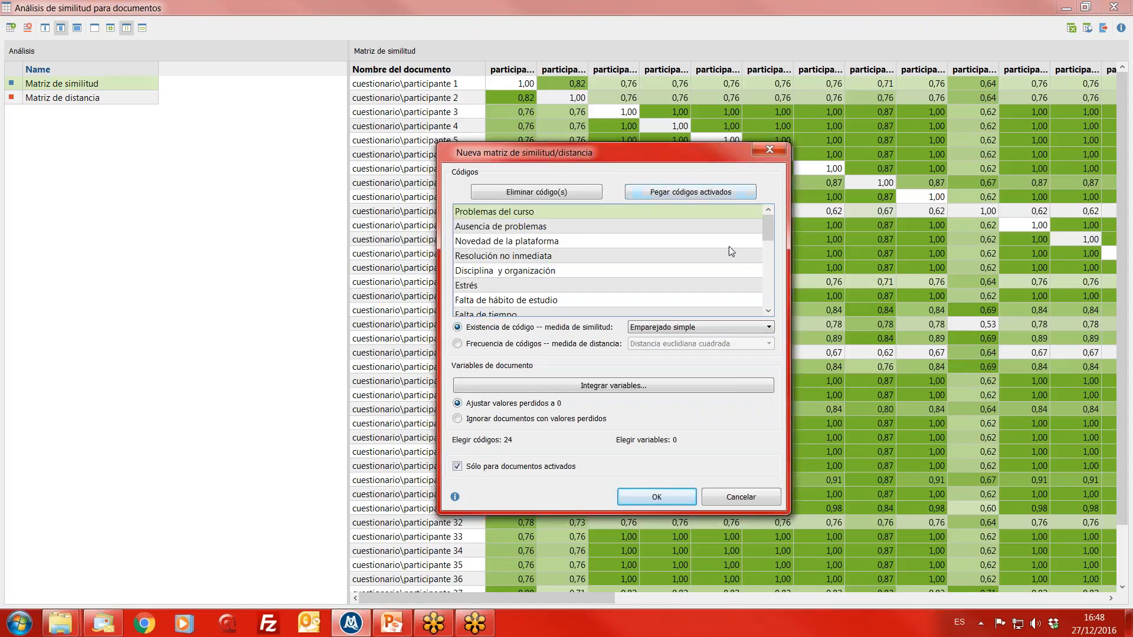
{"action": "left_click_drag", "start_coordinate": [767, 231], "coordinate": [782, 307]}
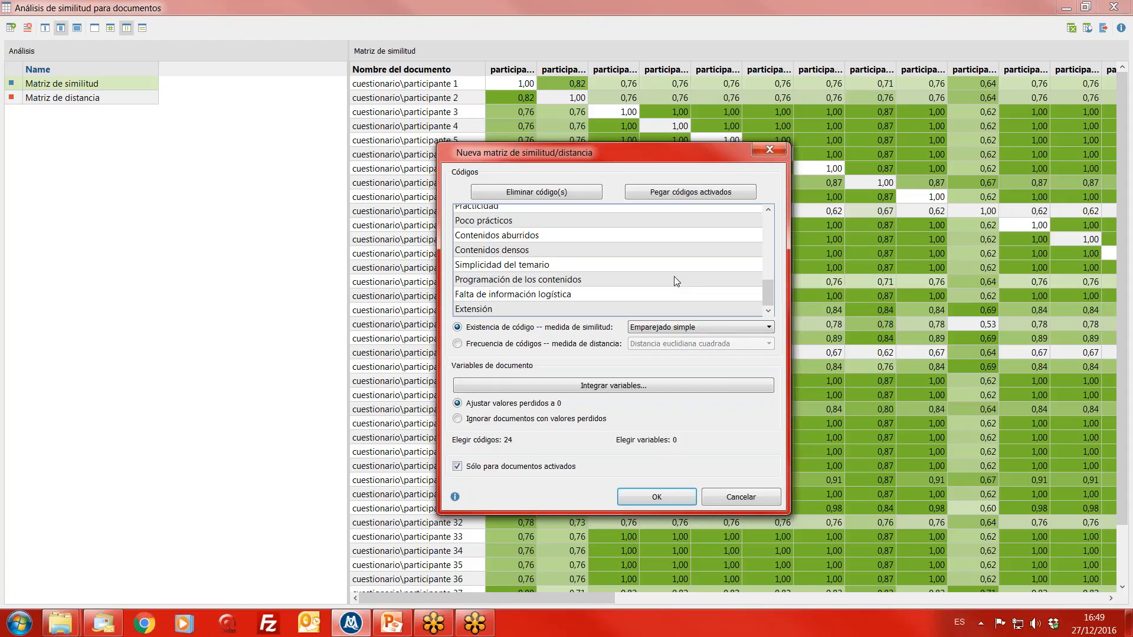
{"action": "left_click", "coordinate": [659, 498]}
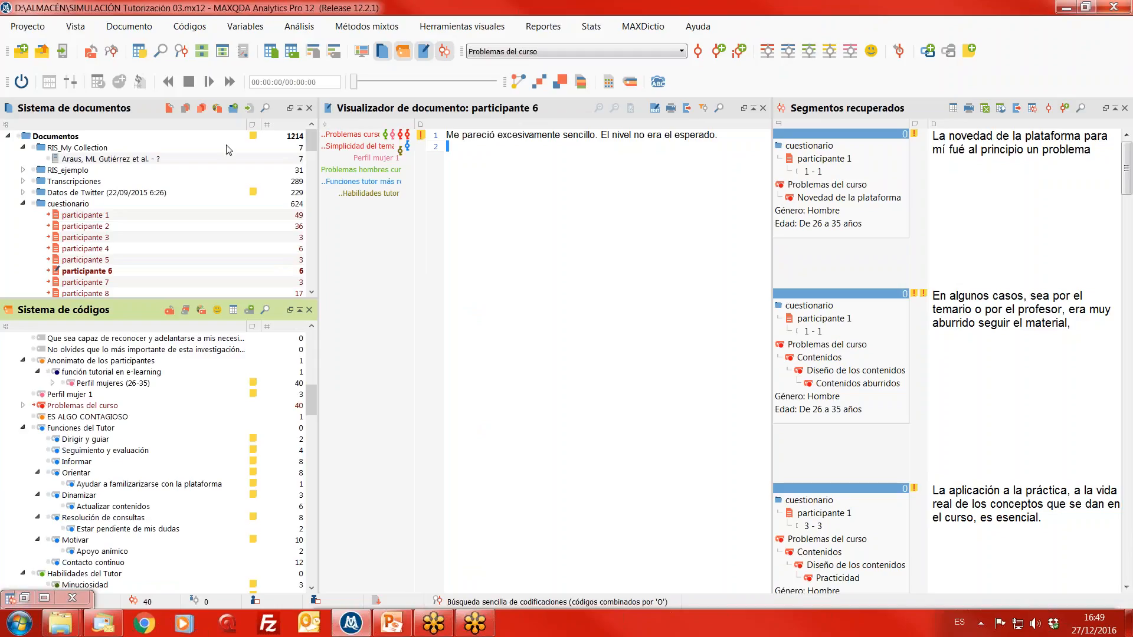
- Reopen the document similarity analysis and widen the participante 1, participante 2 and participante 3 columns of the new matrix
{"action": "left_click", "coordinate": [367, 27]}
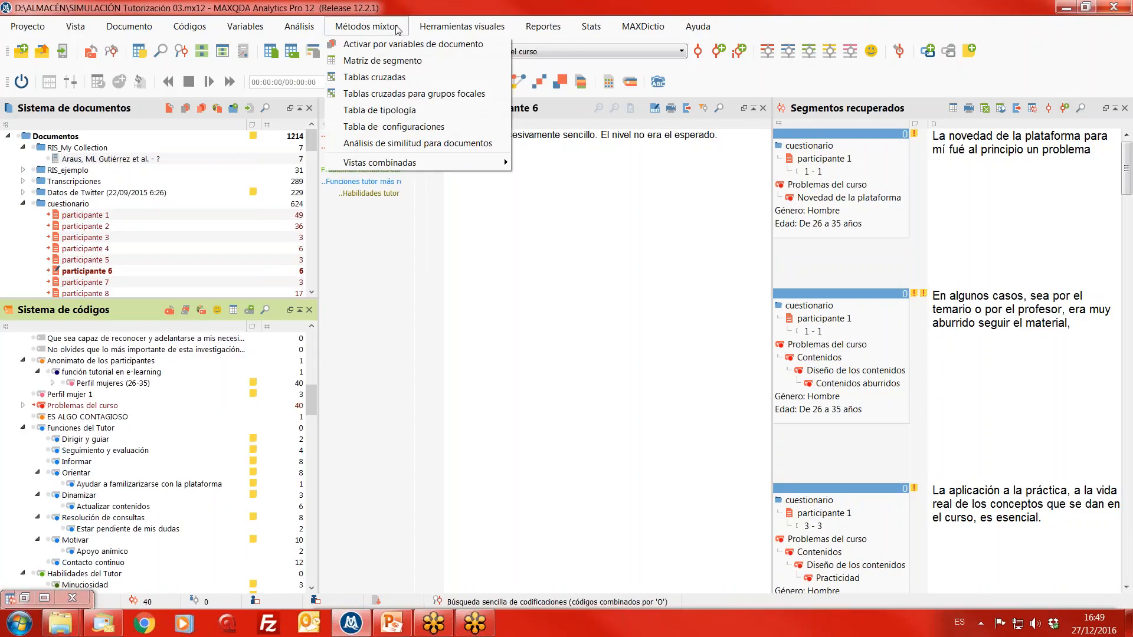
{"action": "left_click", "coordinate": [430, 147]}
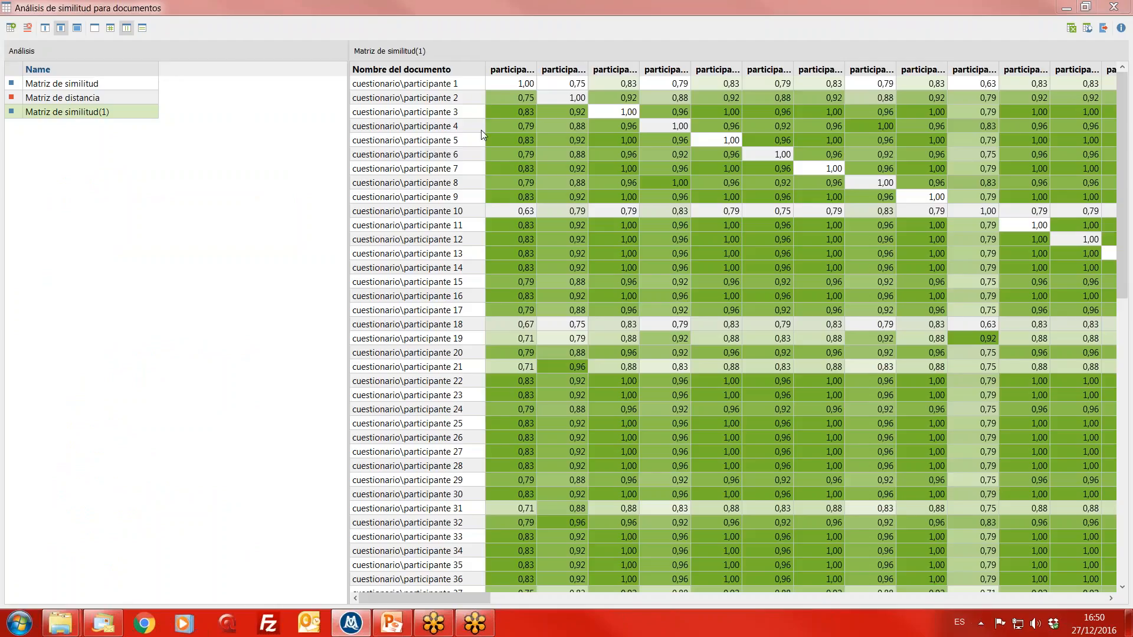
{"action": "mouse_move", "coordinate": [536, 70]}
{"action": "left_mouse_down"}
{"action": "mouse_move", "coordinate": [580, 71]}
{"action": "mouse_move", "coordinate": [549, 71]}
{"action": "left_mouse_up"}
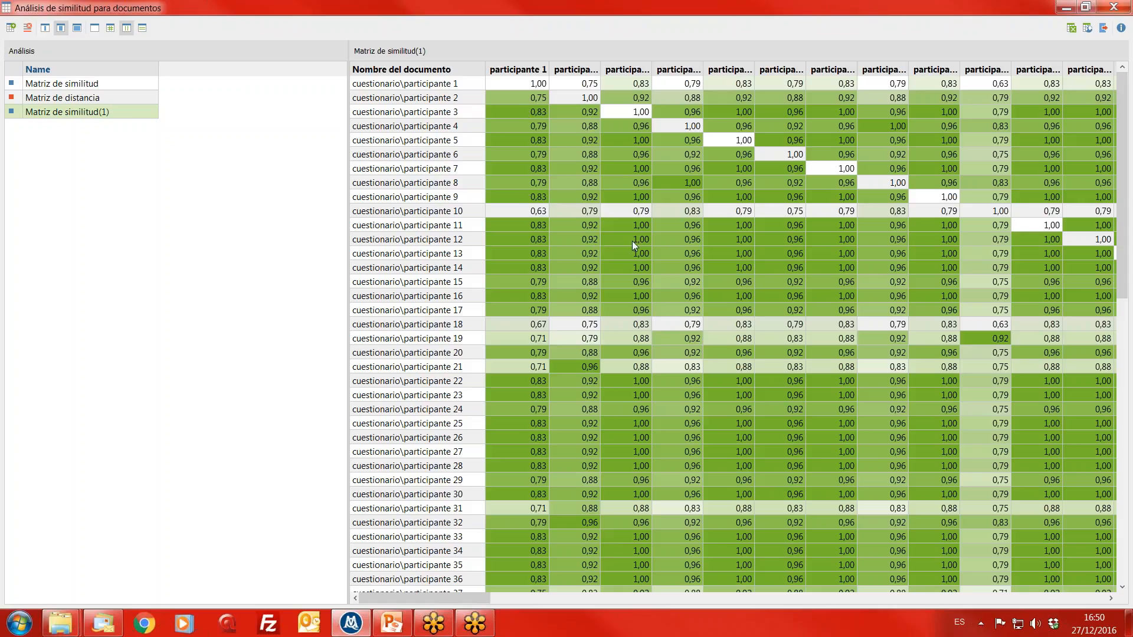
{"action": "left_click_drag", "start_coordinate": [651, 69], "coordinate": [624, 70]}
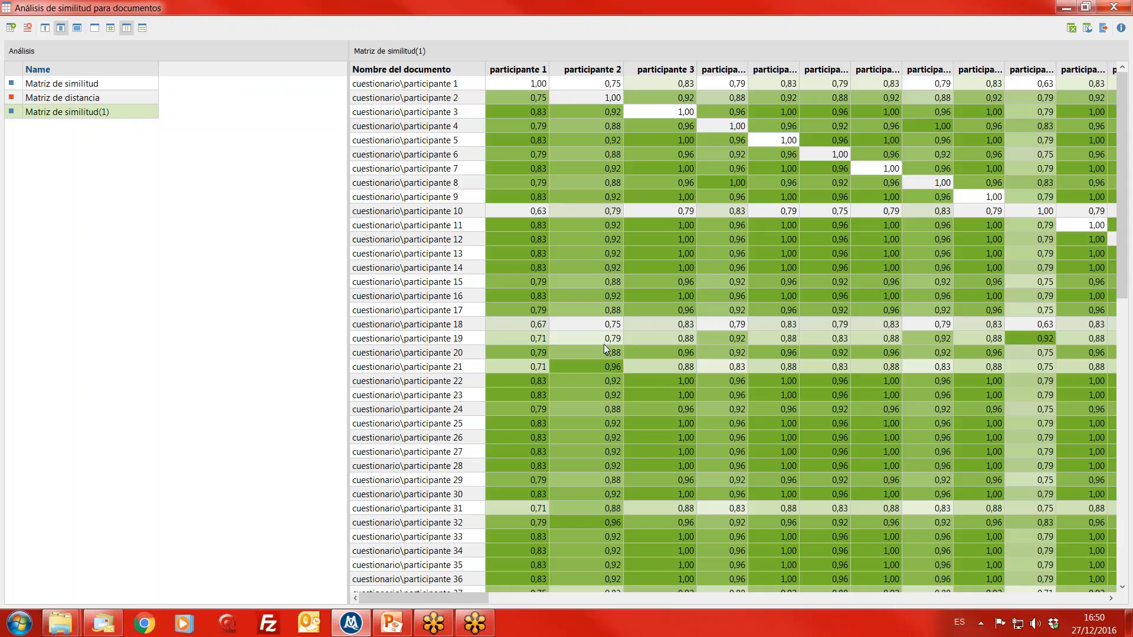
- Compare participante 3 with participante 16, participante 7 and participante 9 in the newest document similarity matrix
{"action": "left_click", "coordinate": [682, 295]}
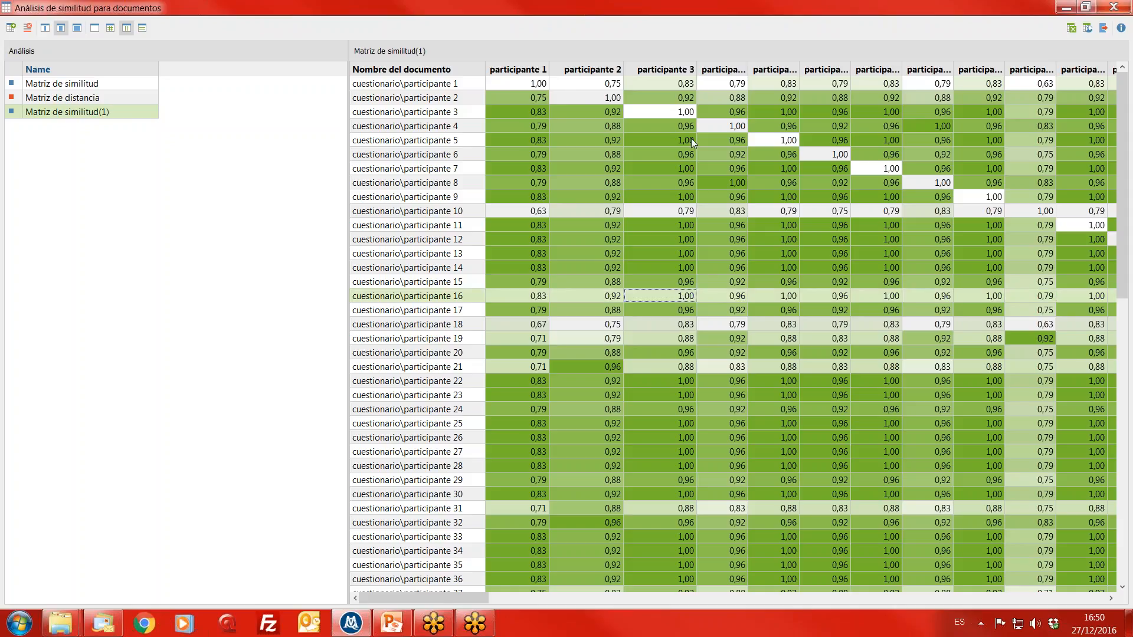
{"action": "left_click", "coordinate": [755, 2]}
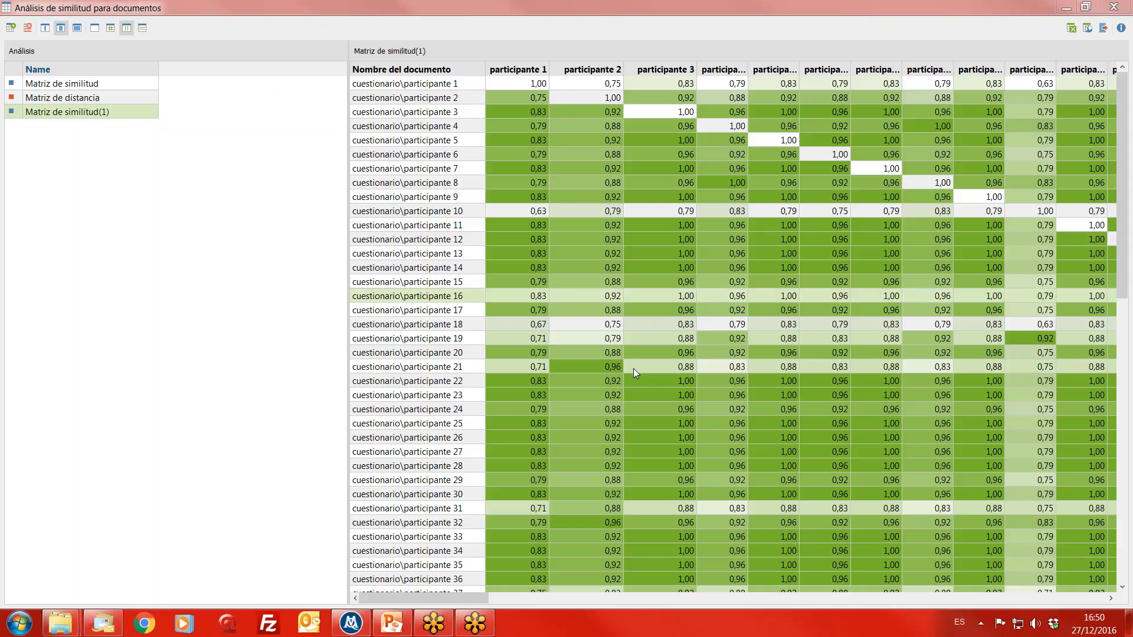
{"action": "left_click", "coordinate": [672, 294]}
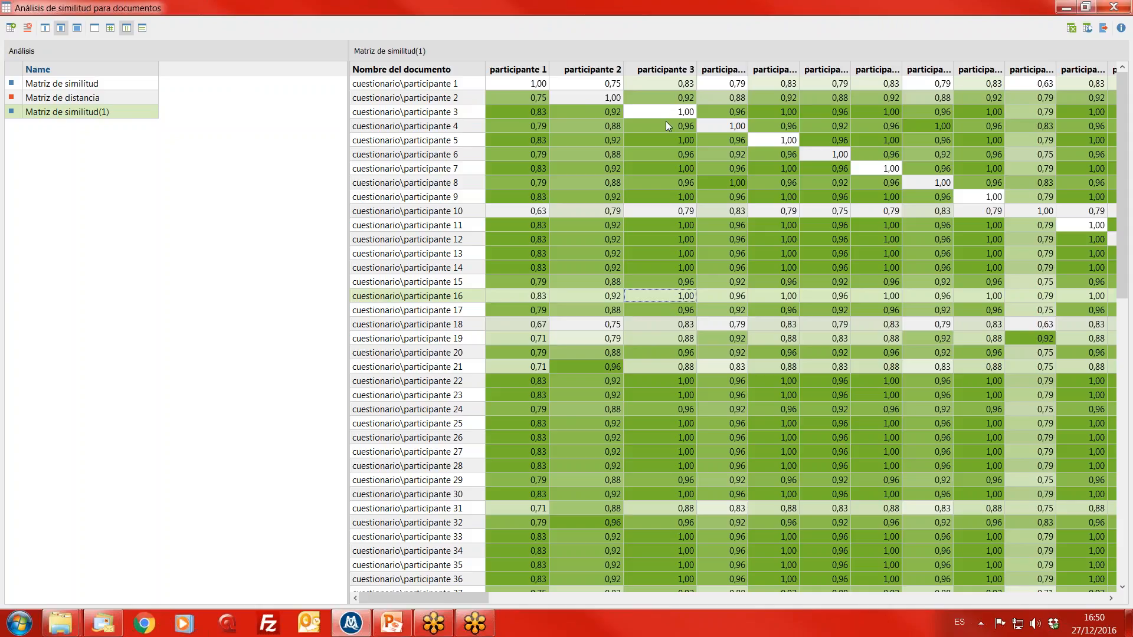
{"action": "left_click", "coordinate": [681, 171]}
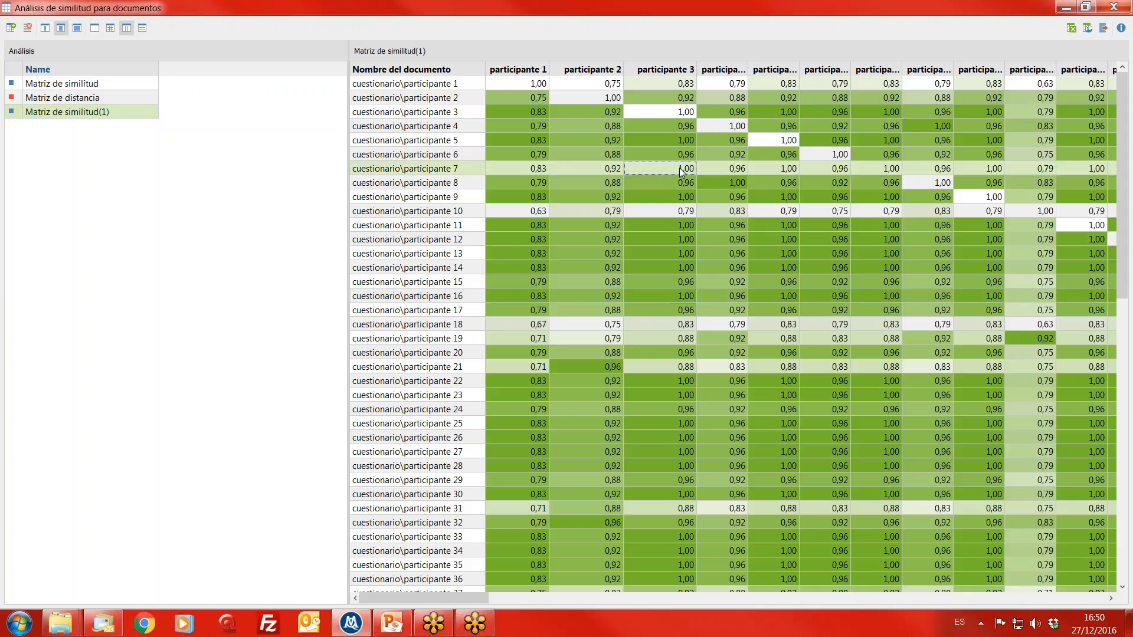
{"action": "left_click", "coordinate": [672, 199]}
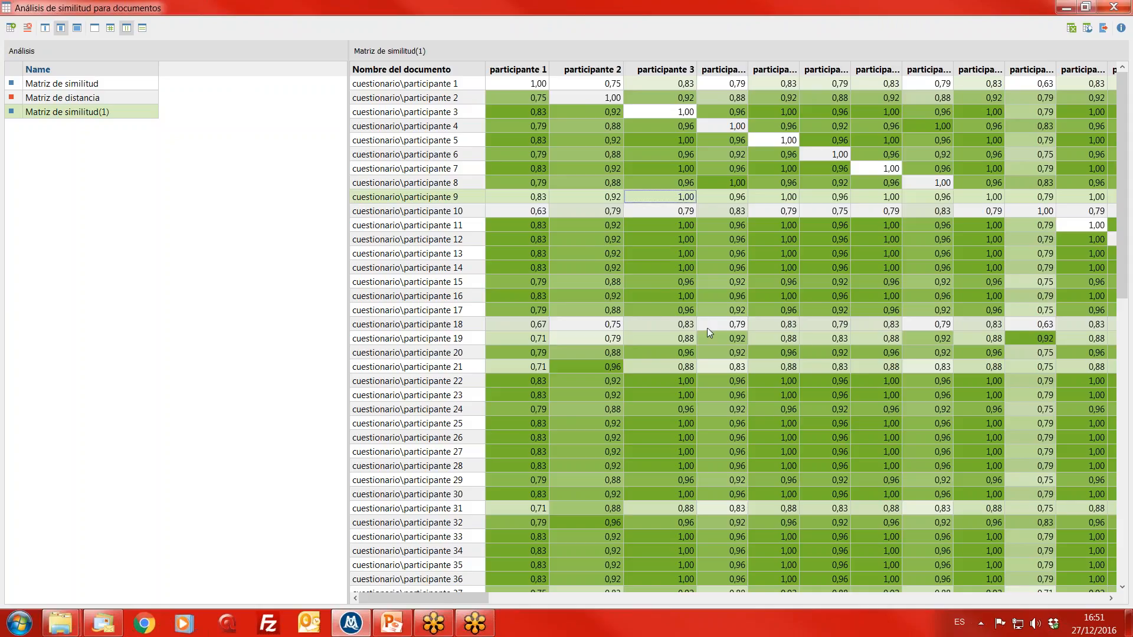
{"action": "left_click_drag", "start_coordinate": [1028, 19], "coordinate": [683, 20]}
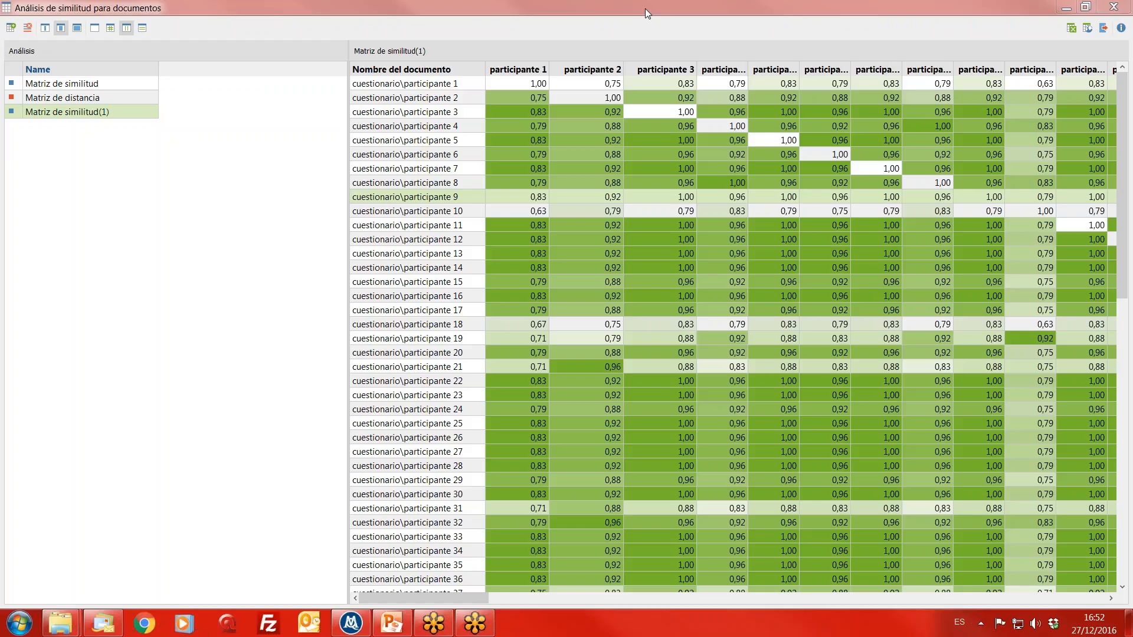
- Create a document distance matrix from the same codes with Frecuencia de códigos and Distancia euclidiana cuadrada, for activated documents only
{"action": "left_click", "coordinate": [11, 28]}
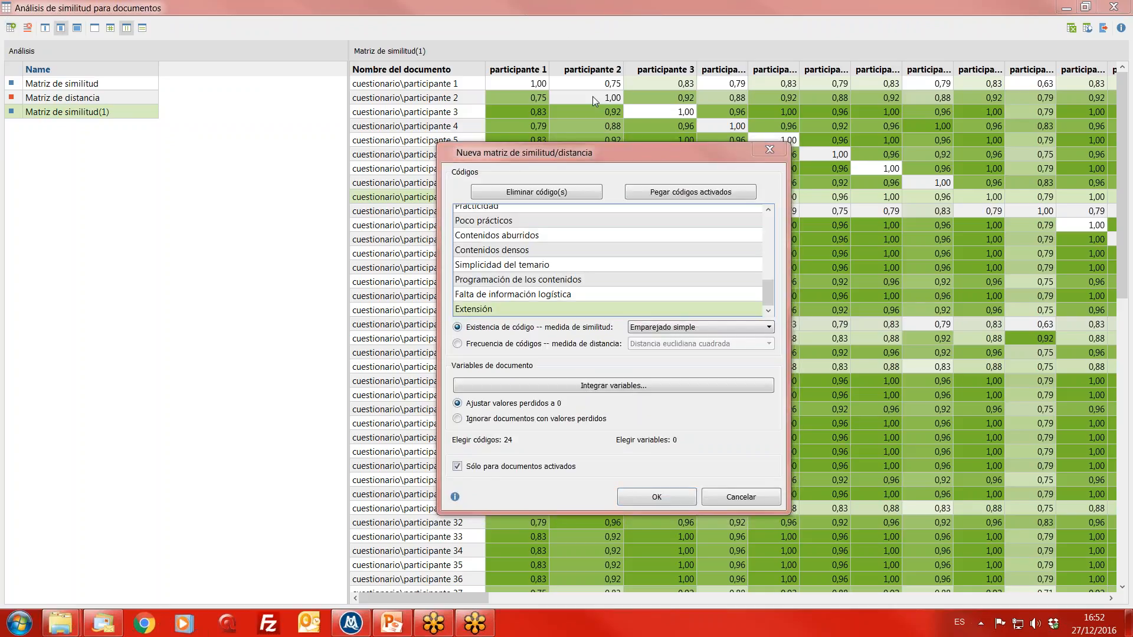
{"action": "left_click", "coordinate": [519, 345]}
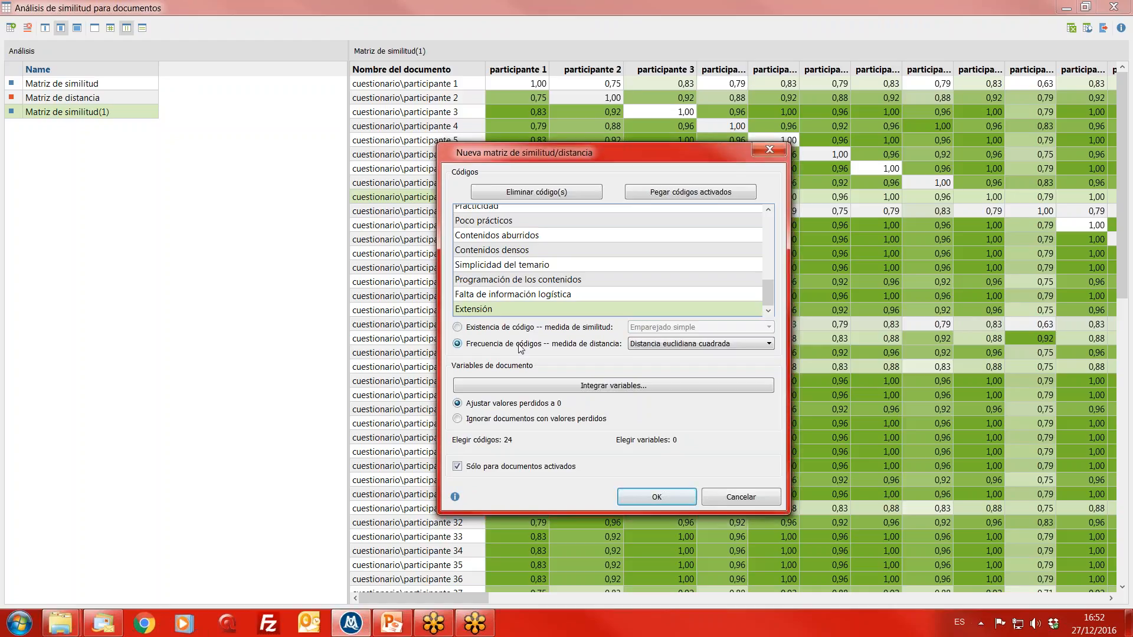
{"action": "left_click", "coordinate": [743, 347]}
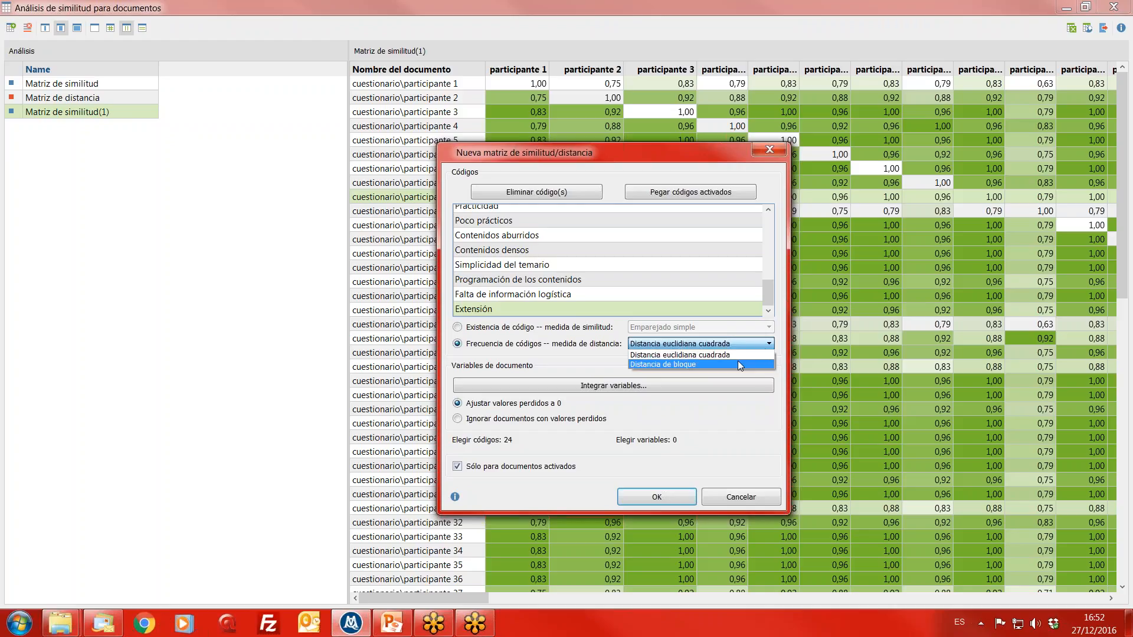
{"action": "left_click", "coordinate": [734, 354]}
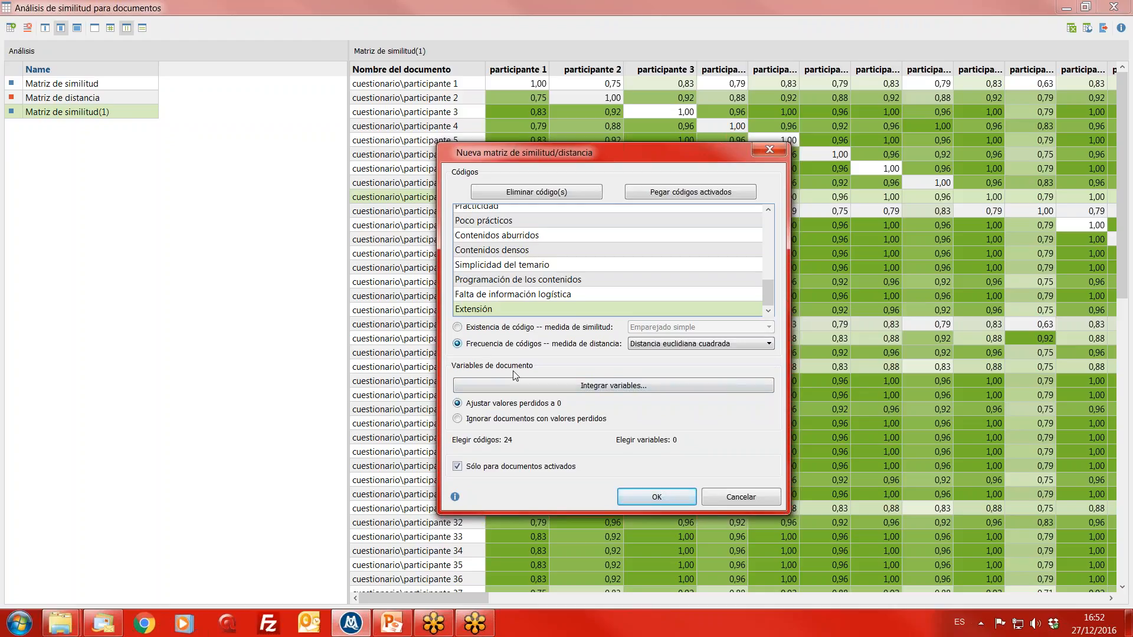
{"action": "left_click", "coordinate": [679, 500]}
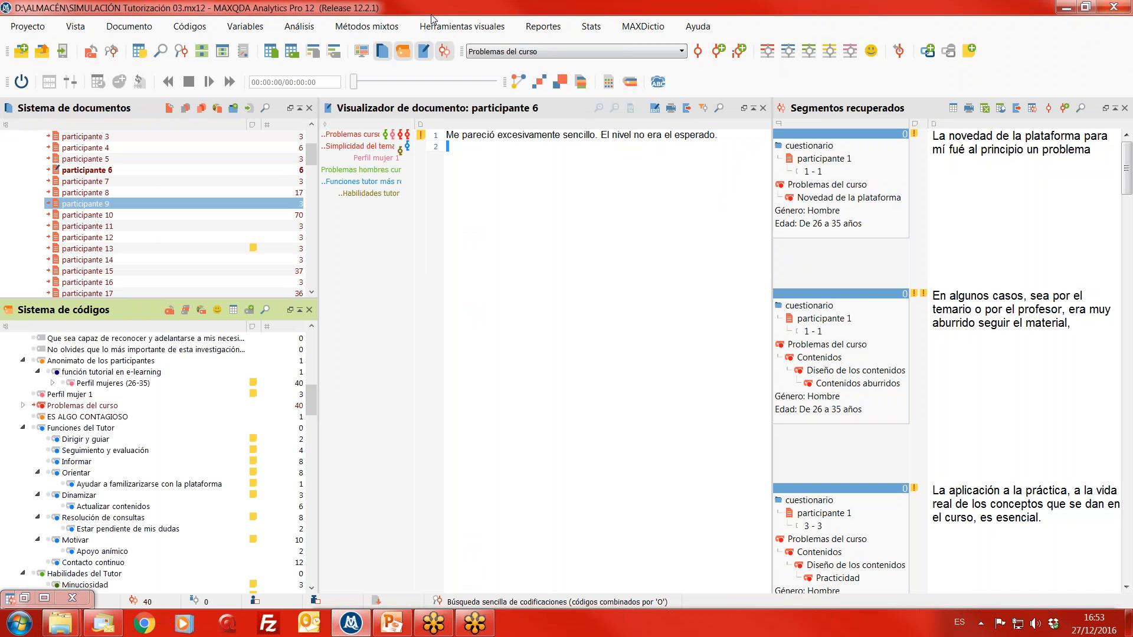
- Reopen the document similarity analysis and widen the participante 1 and participante 2 columns of the new distance matrix
{"action": "left_click", "coordinate": [396, 30]}
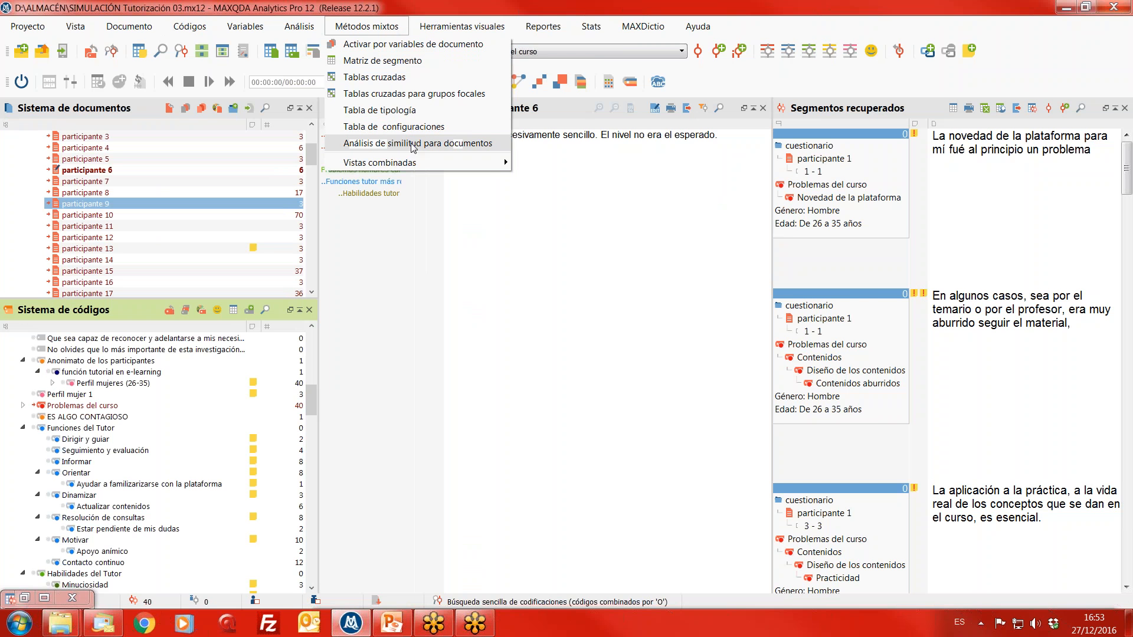
{"action": "left_click", "coordinate": [412, 143]}
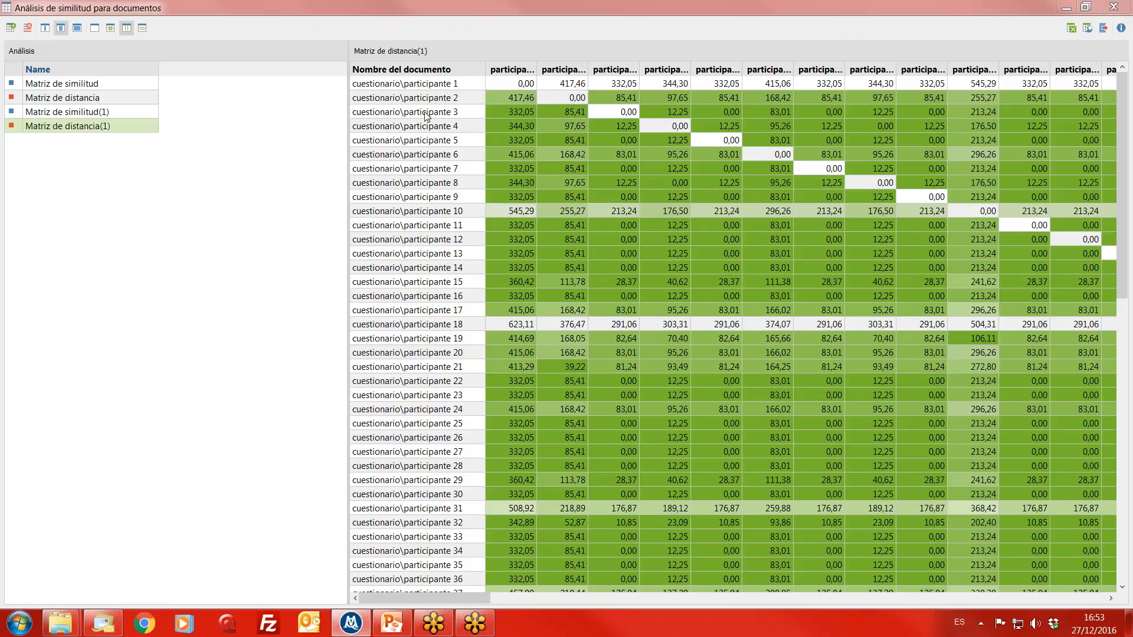
{"action": "left_click_drag", "start_coordinate": [537, 71], "coordinate": [573, 70]}
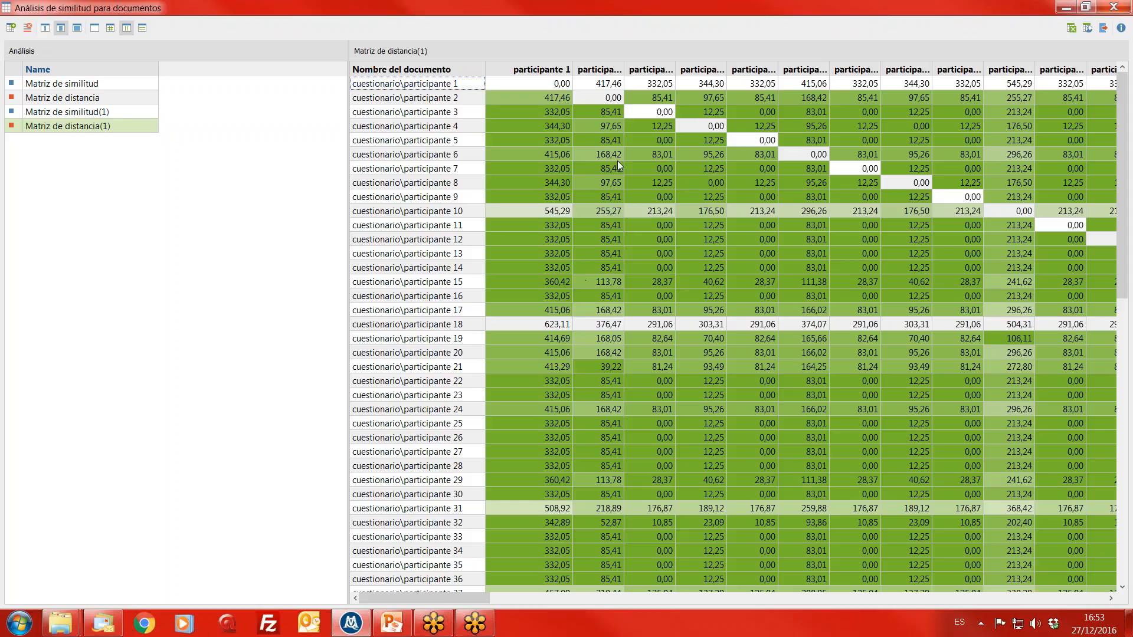
{"action": "left_click_drag", "start_coordinate": [625, 65], "coordinate": [661, 62]}
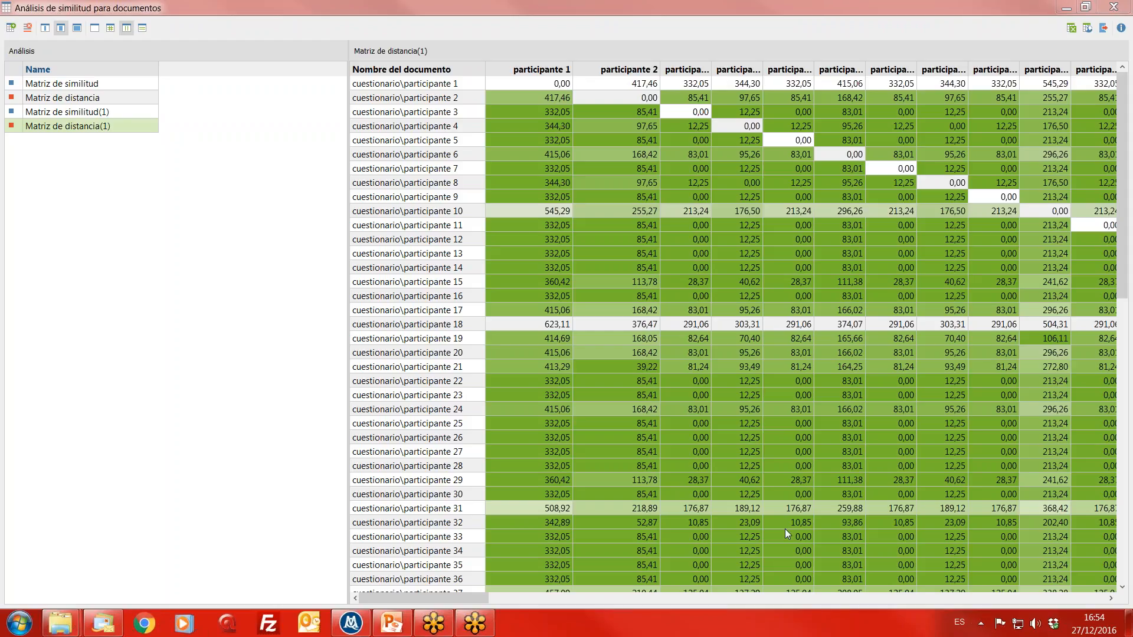
- Examine the distances of participante 3 to participante 22 and participante 23 in the new distance matrix
{"action": "left_click", "coordinate": [709, 381]}
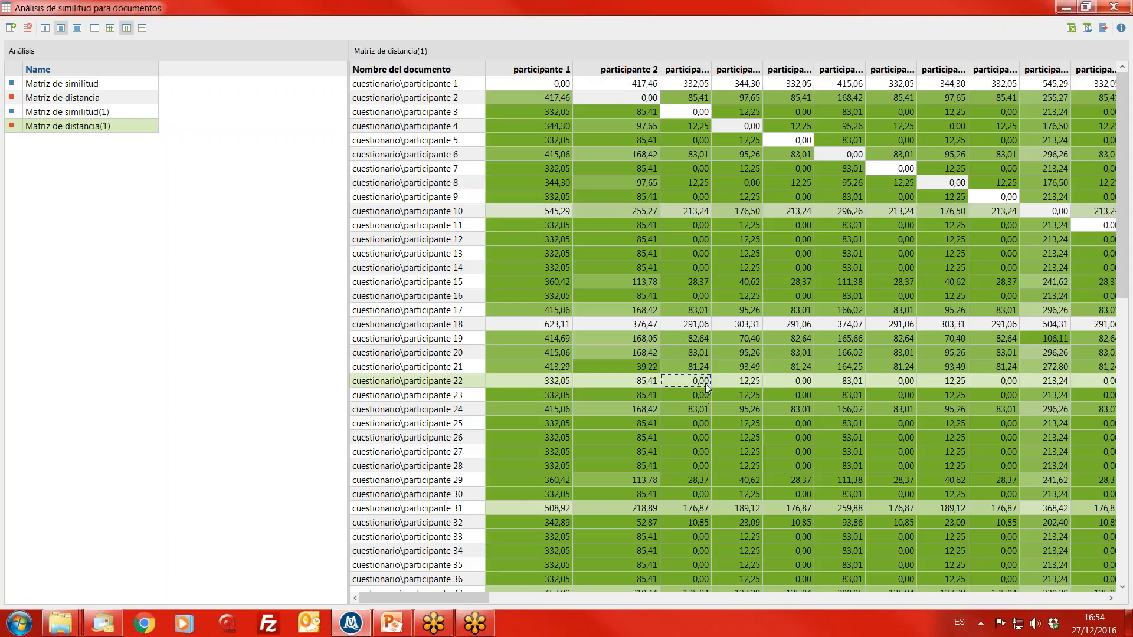
{"action": "left_click", "coordinate": [696, 394]}
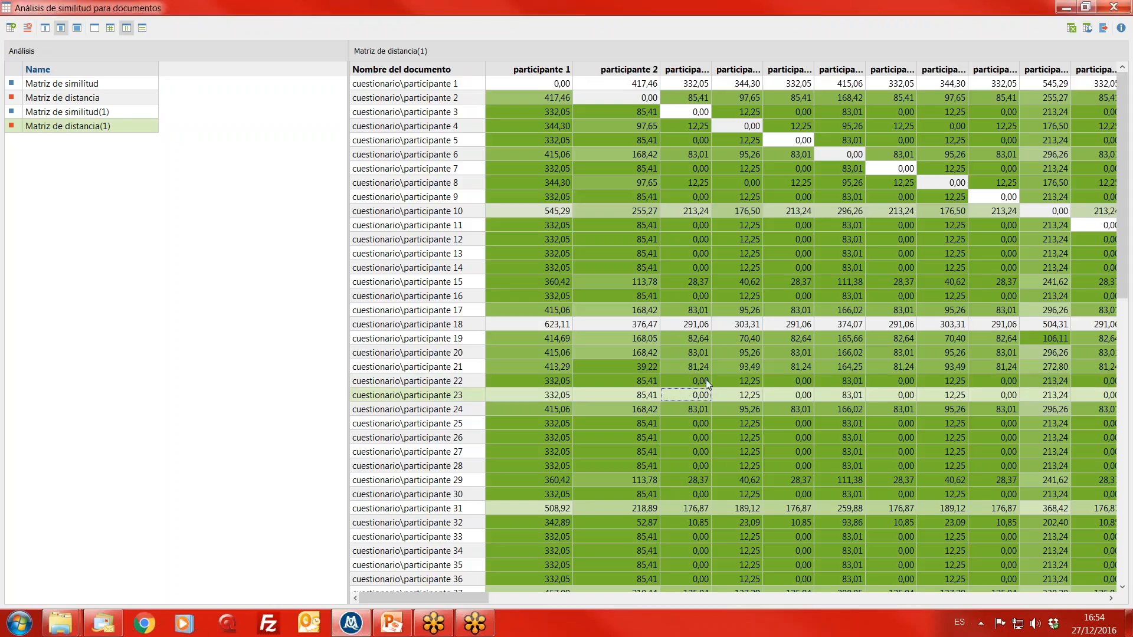